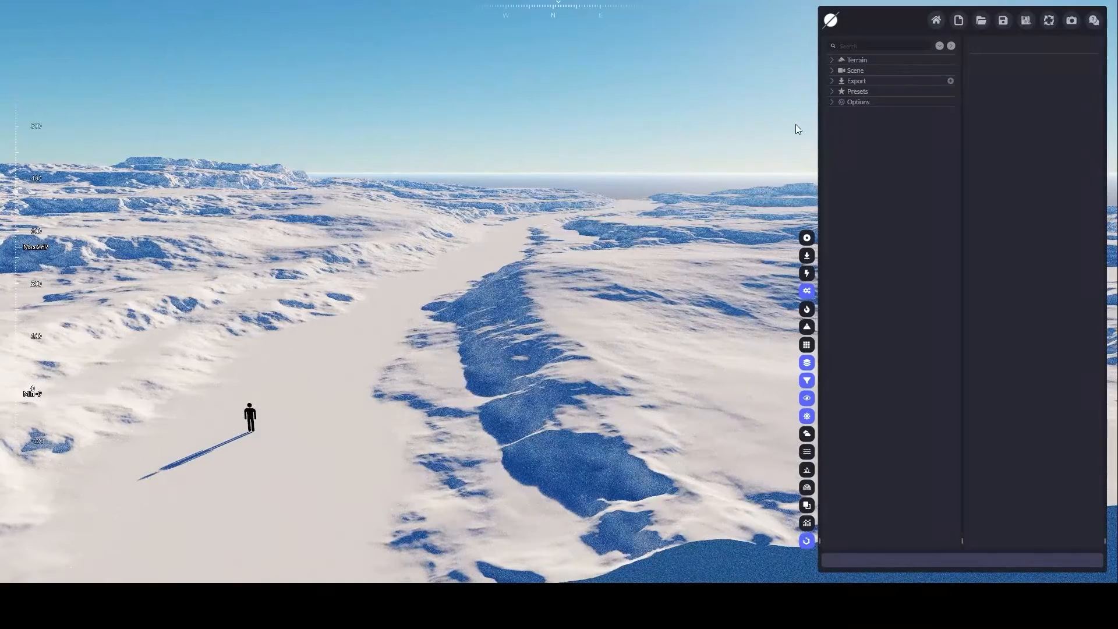
# - Create a new export preset and add a Height Map export to it
pyautogui.click(832, 81)
pyautogui.click(859, 82)
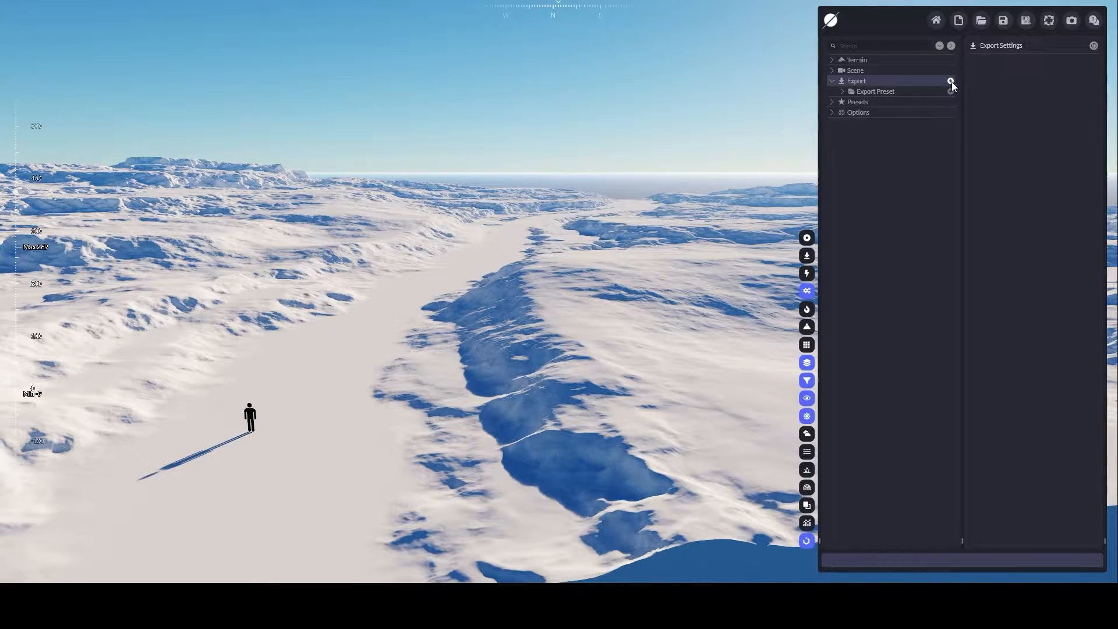
pyautogui.click(912, 95)
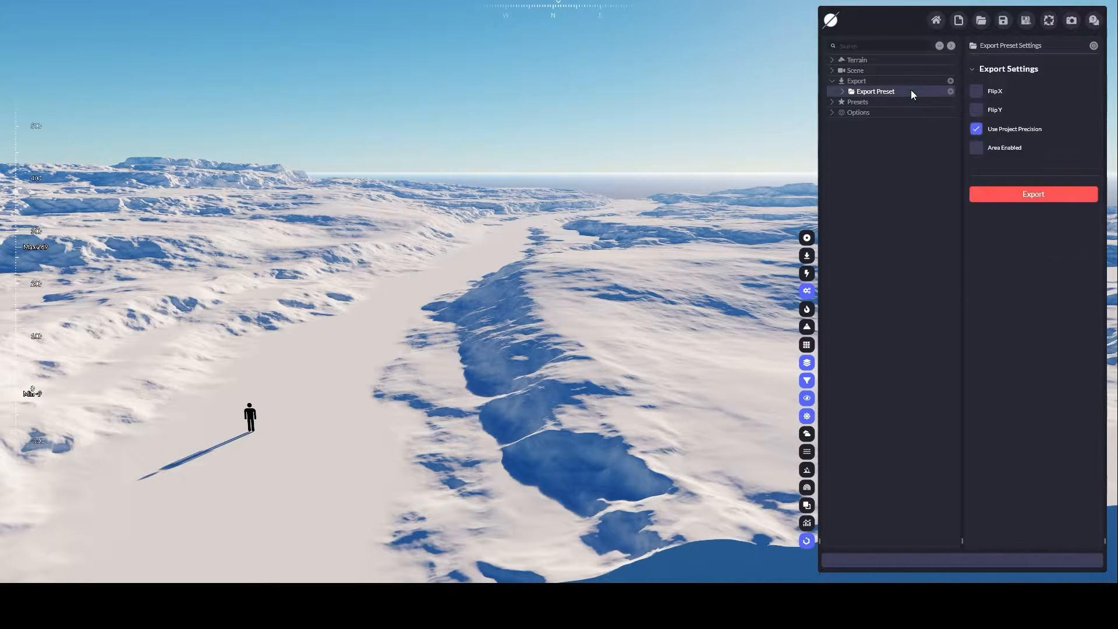
pyautogui.click(951, 92)
pyautogui.click(843, 91)
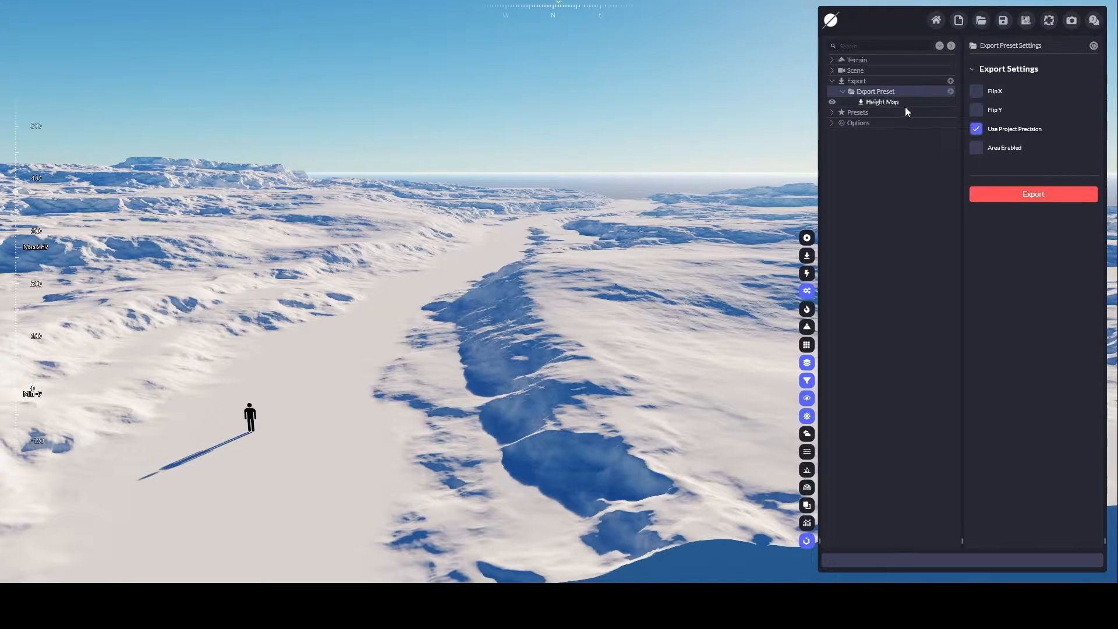
pyautogui.click(950, 91)
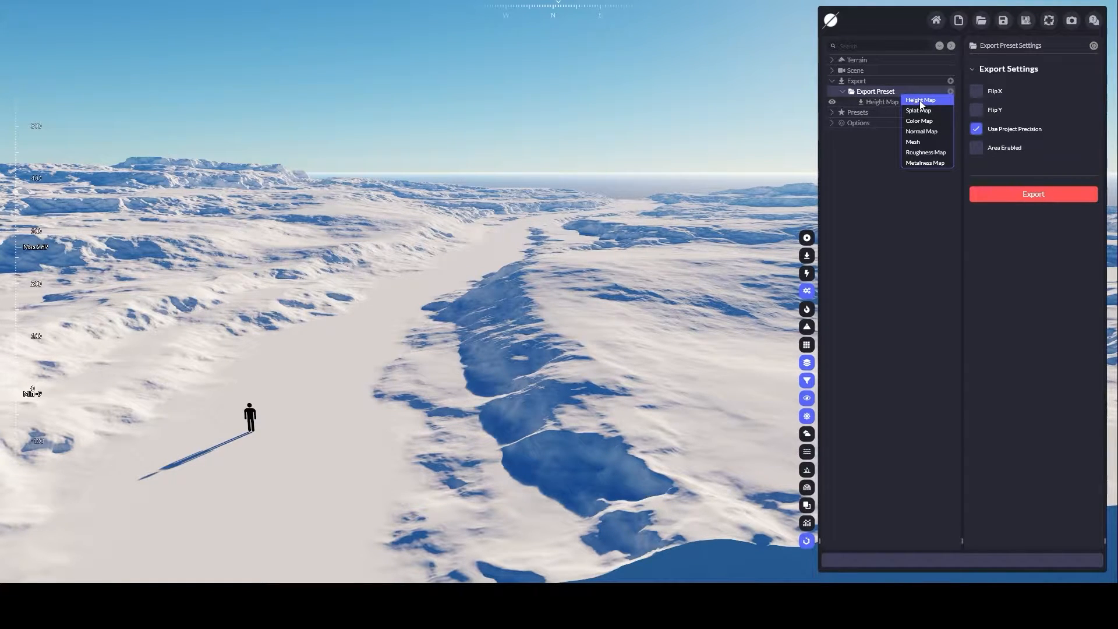
# - Set the Height Map export's format to Exr with a Float 32 bit depth
pyautogui.click(875, 103)
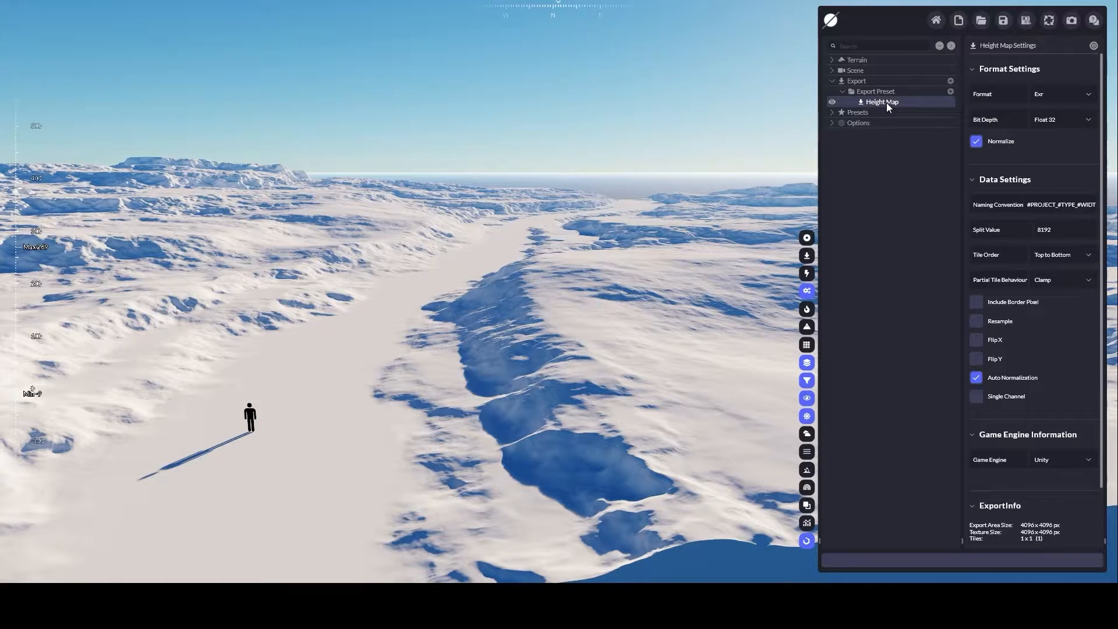
pyautogui.click(1086, 100)
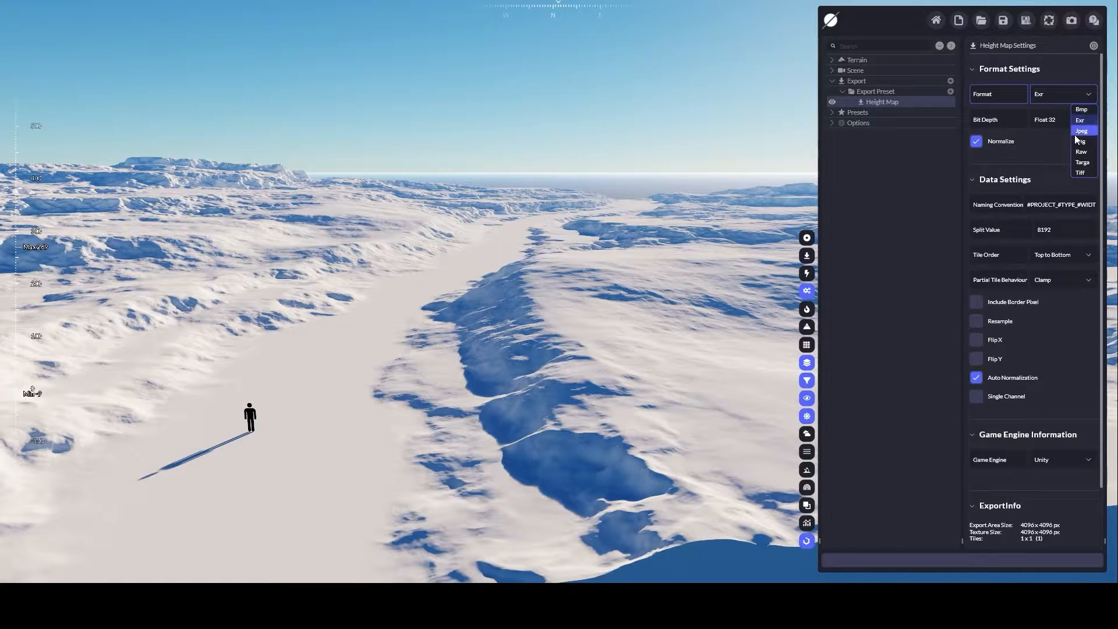
pyautogui.click(1077, 121)
pyautogui.click(1053, 121)
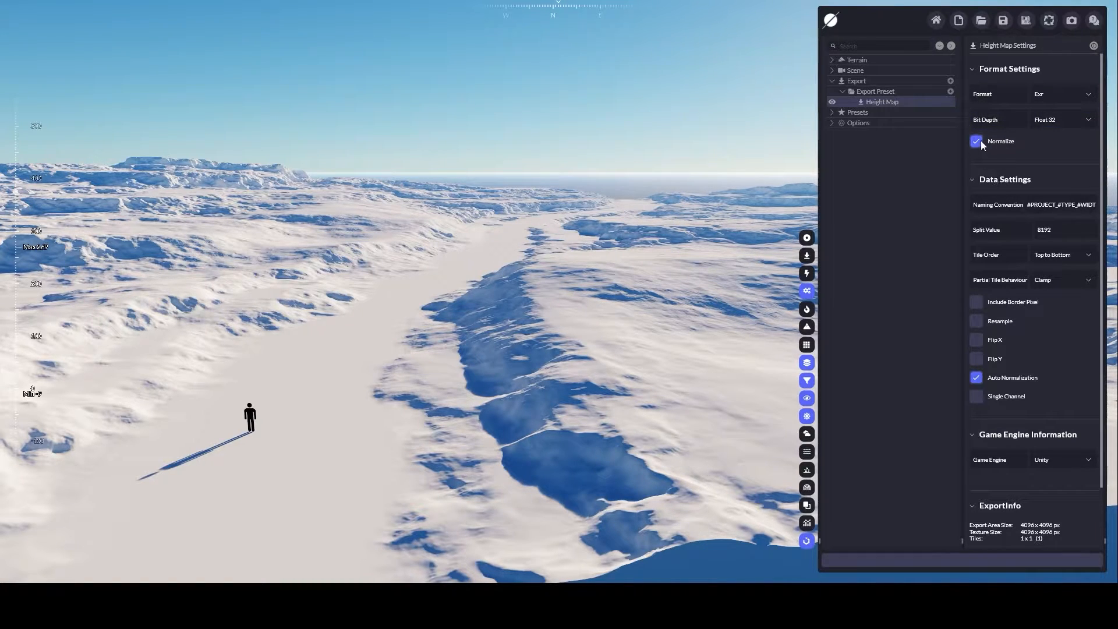
# - Set the Height Map's game engine to Unreal and export the height map
pyautogui.scroll(-1, 1002, 332)
pyautogui.click(1078, 439)
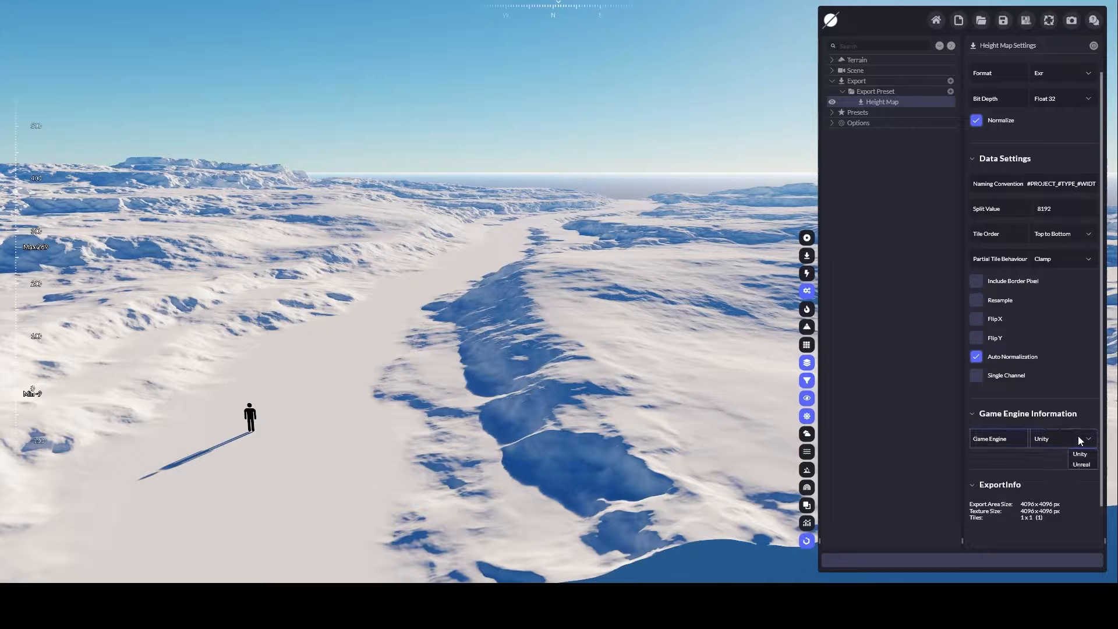
pyautogui.click(1081, 465)
pyautogui.scroll(-2, 1018, 389)
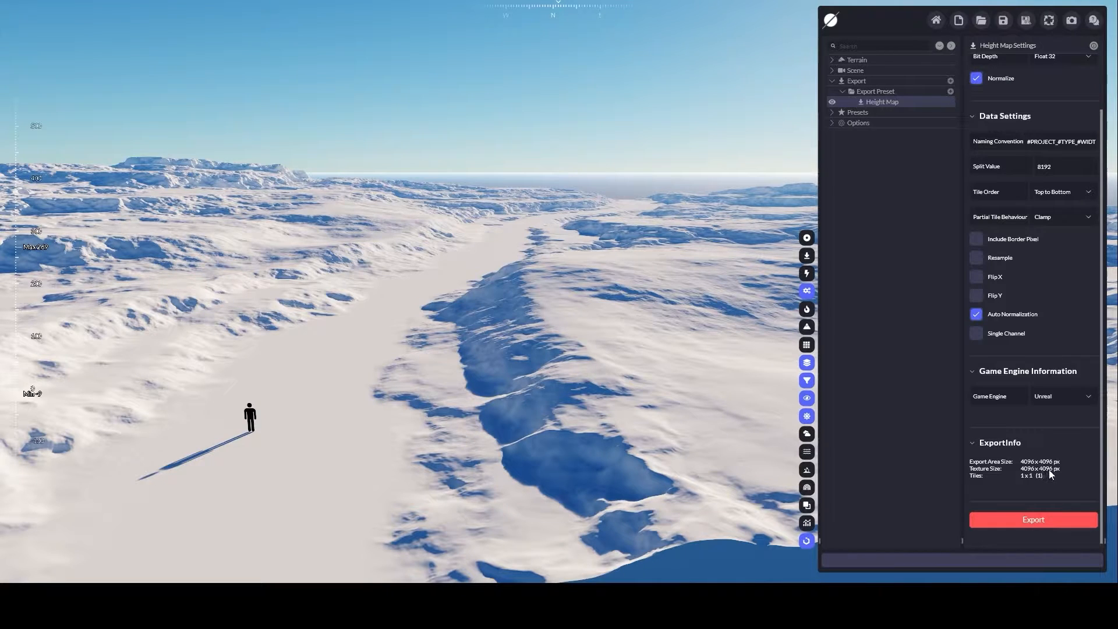
pyautogui.click(1042, 522)
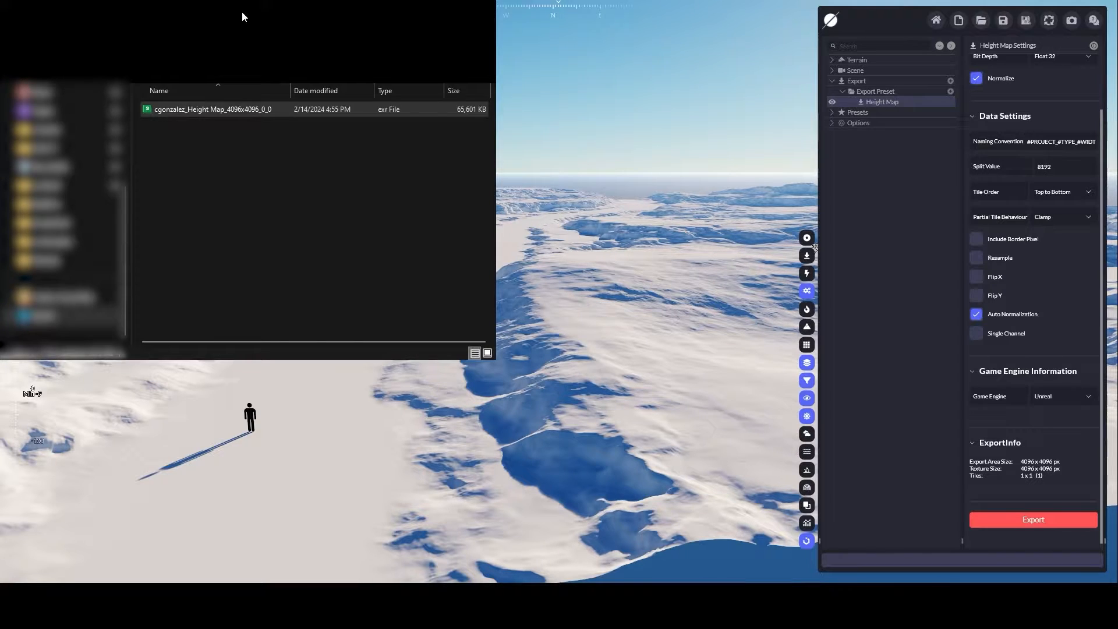
# - Switch to Nuke and import the exported 4096x4096 height map EXR file into the node graph
pyautogui.click(251, 109)
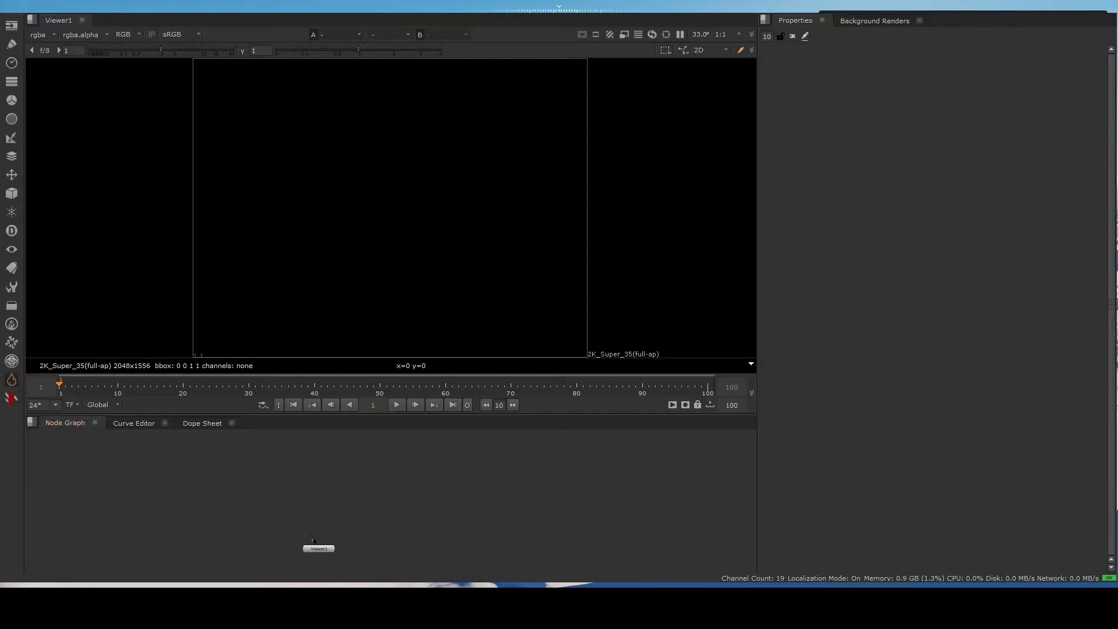
pyautogui.hotkey('alt', 'Tab')
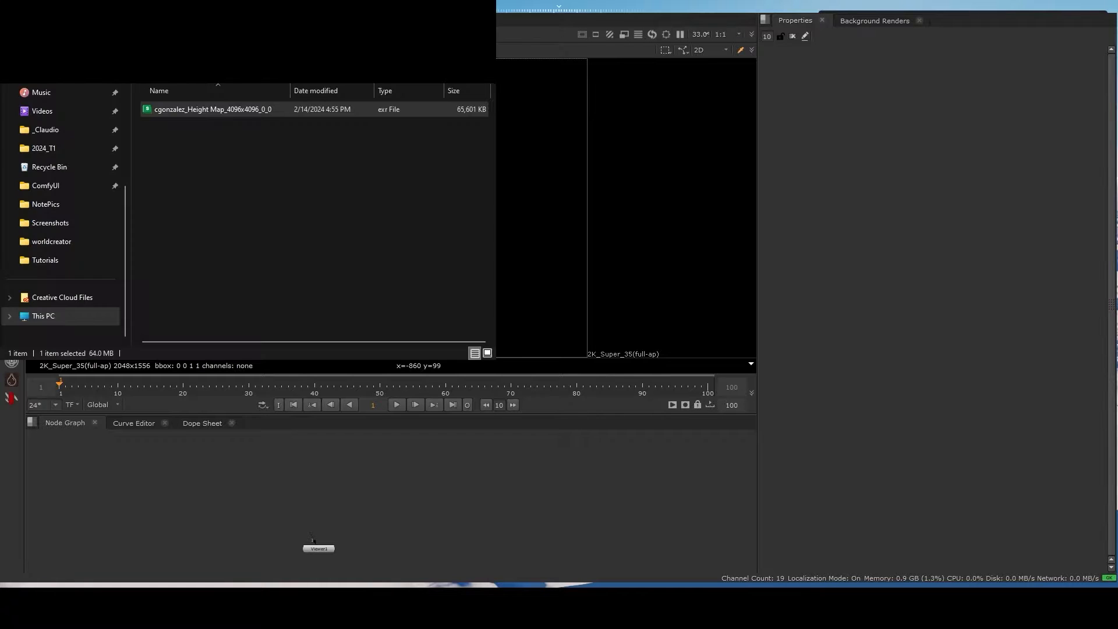
pyautogui.moveTo(221, 109); pyautogui.dragTo(664, 491)
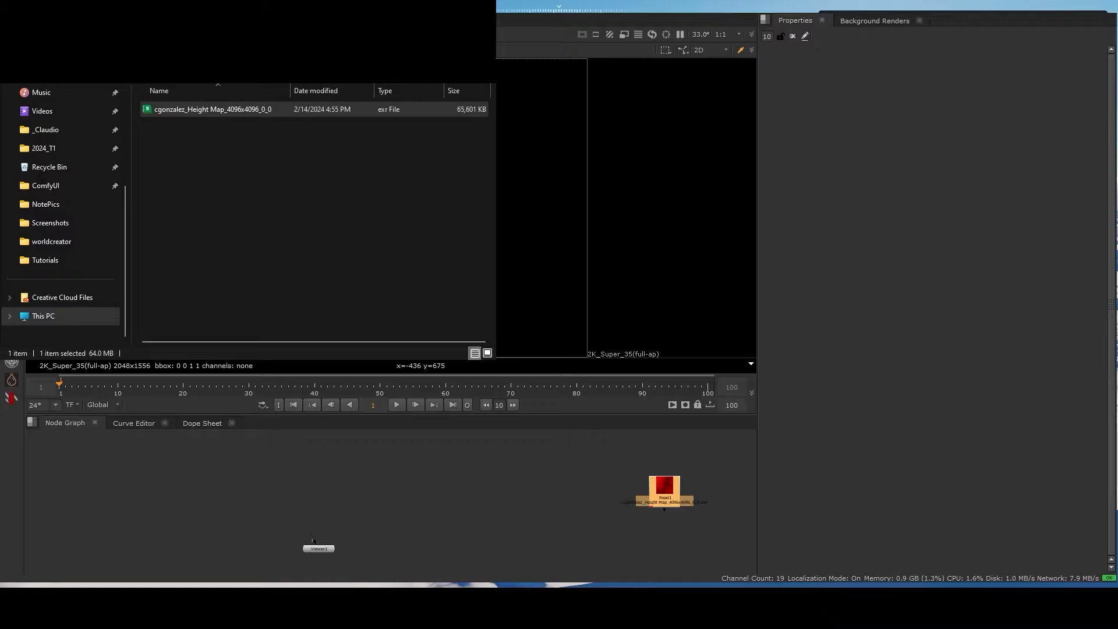
pyautogui.click(664, 491)
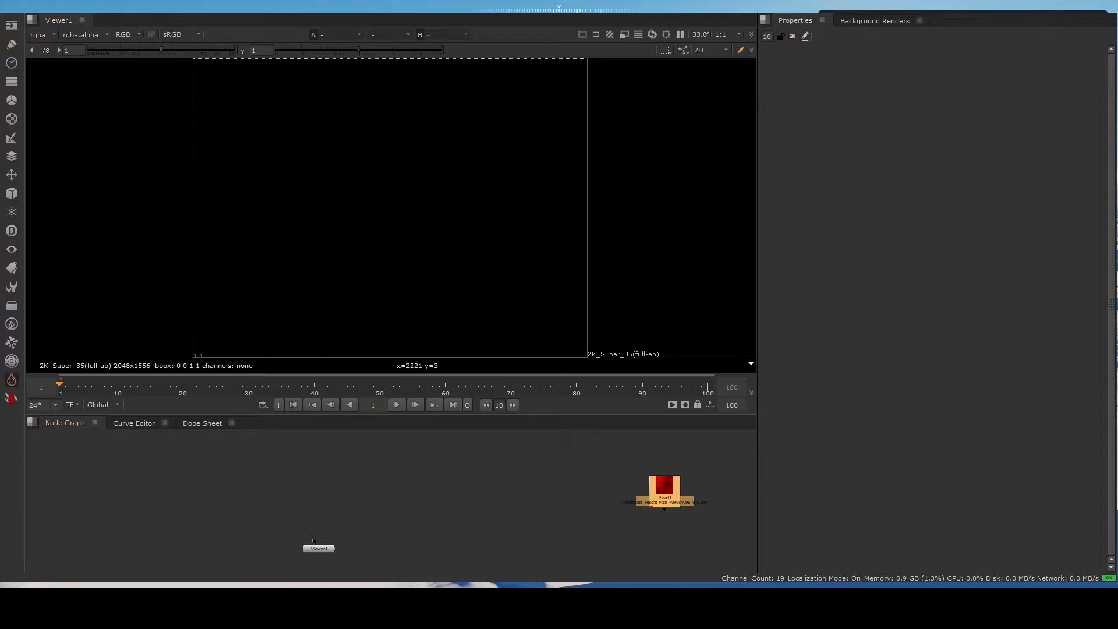
# - Place the height map Read node above the Viewer node and enlarge the node graph area
pyautogui.moveTo(664, 491); pyautogui.dragTo(325, 469)
pyautogui.scroll(2, 307, 537)
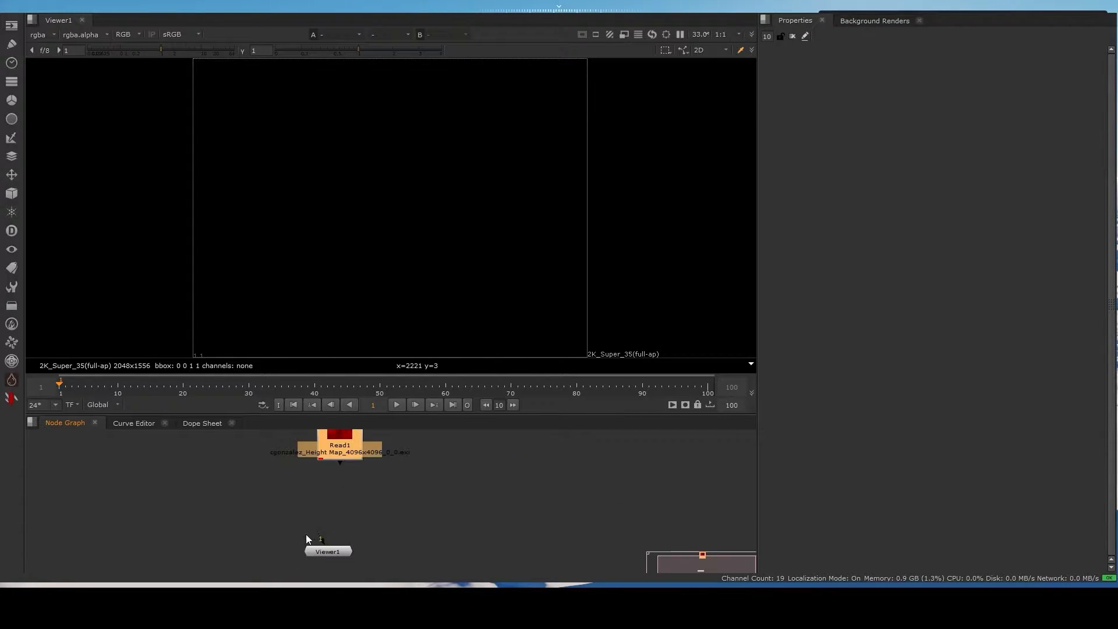
pyautogui.click(332, 556)
pyautogui.moveTo(331, 553); pyautogui.dragTo(339, 553)
pyautogui.moveTo(387, 415); pyautogui.dragTo(368, 440)
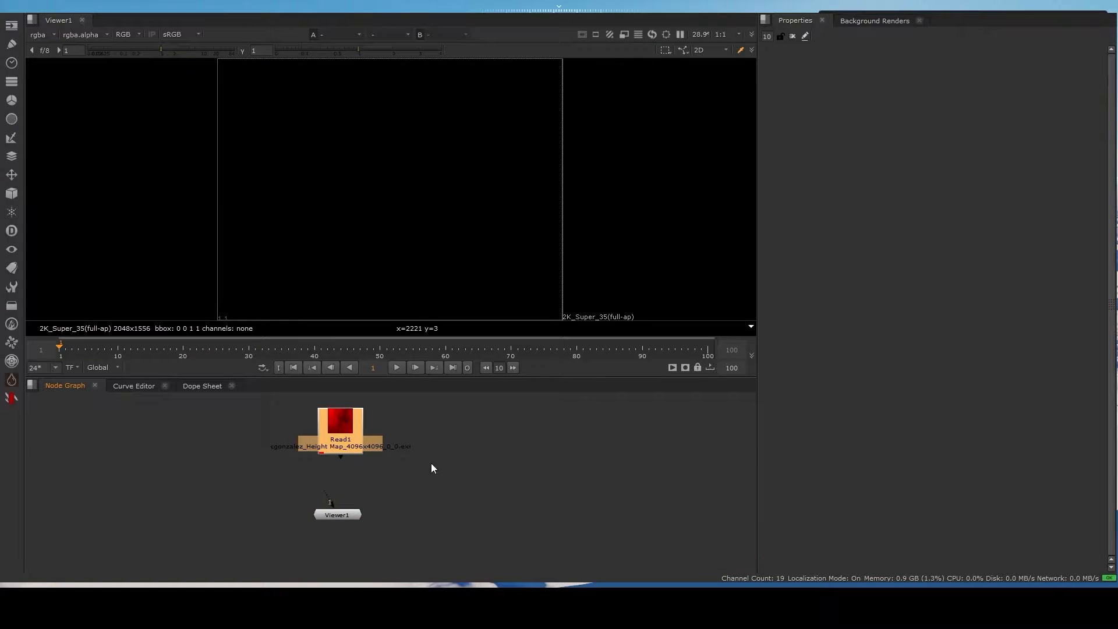
# - Set the project's full size format to 4096x4096
pyautogui.press('s')
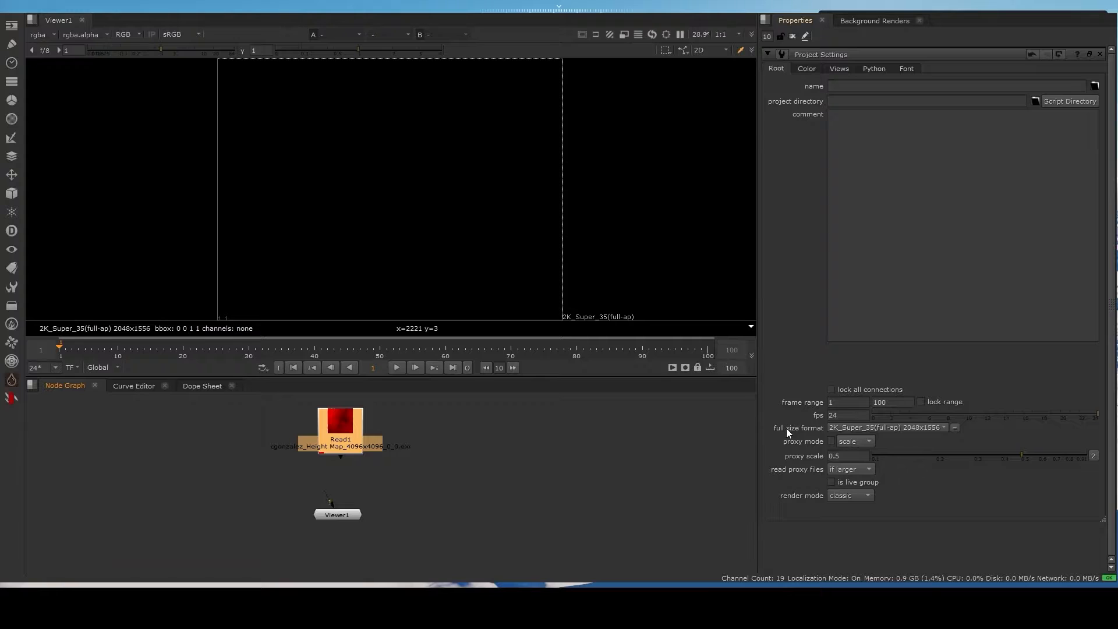
pyautogui.scroll(-6, 937, 428)
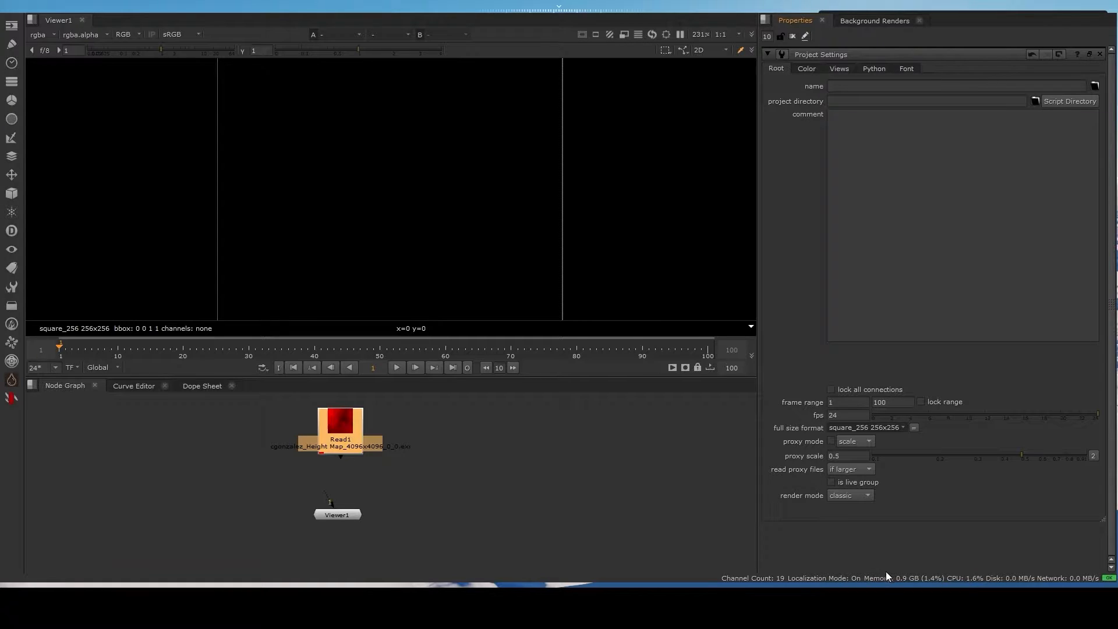
pyautogui.click(834, 570)
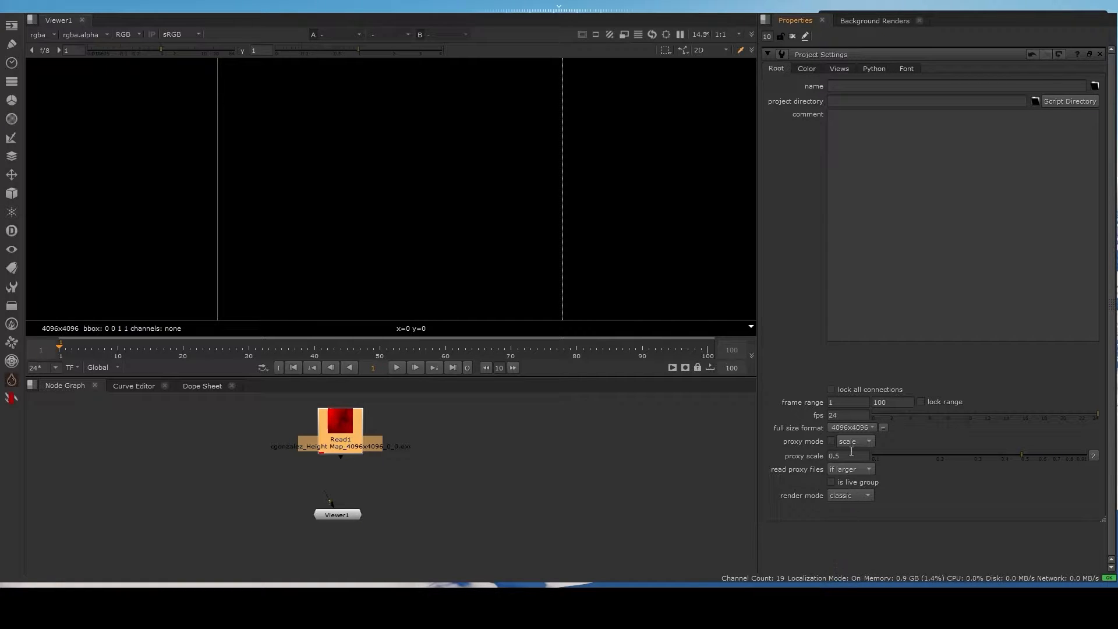
# - Connect the height map Read node to Viewer1, fit the image in view, and move Viewer1 slightly lower
pyautogui.click(498, 489)
pyautogui.click(341, 430)
pyautogui.moveTo(341, 457); pyautogui.dragTo(338, 513)
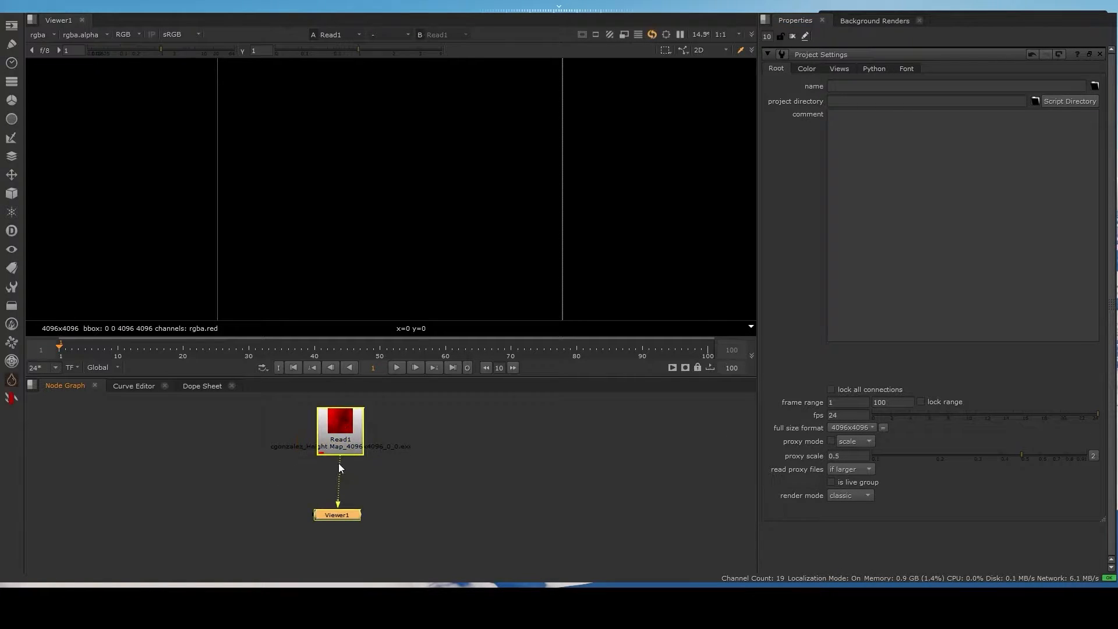
pyautogui.scroll(-3, 480, 173)
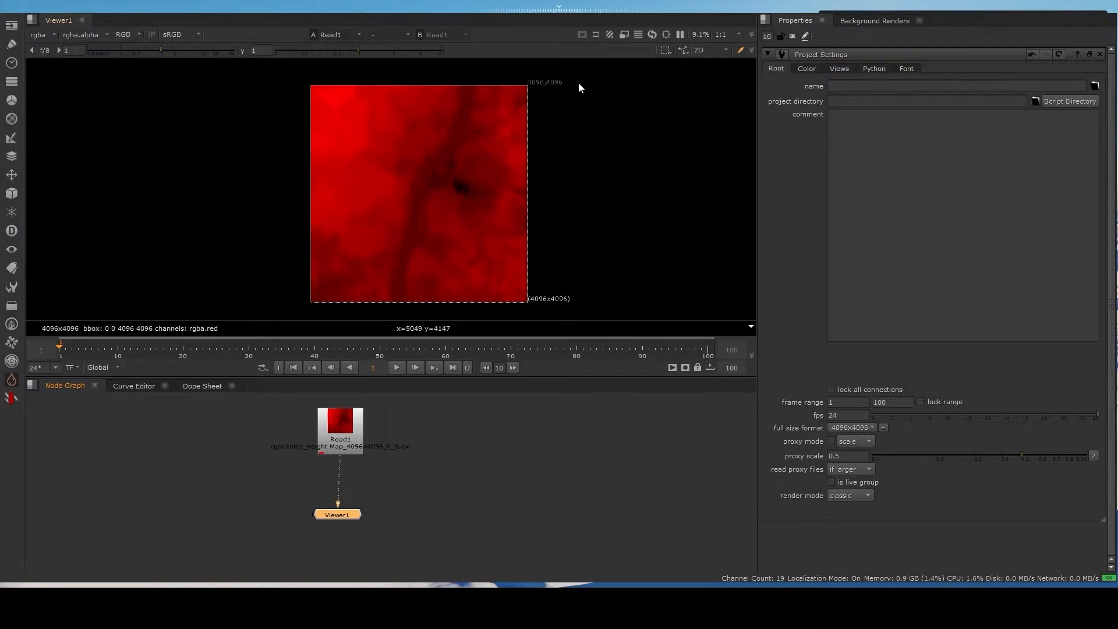
pyautogui.moveTo(350, 515); pyautogui.dragTo(351, 529)
# - Add a Constant node with rgba channels and a colour value of 1, split into separate channel values
pyautogui.click(275, 495)
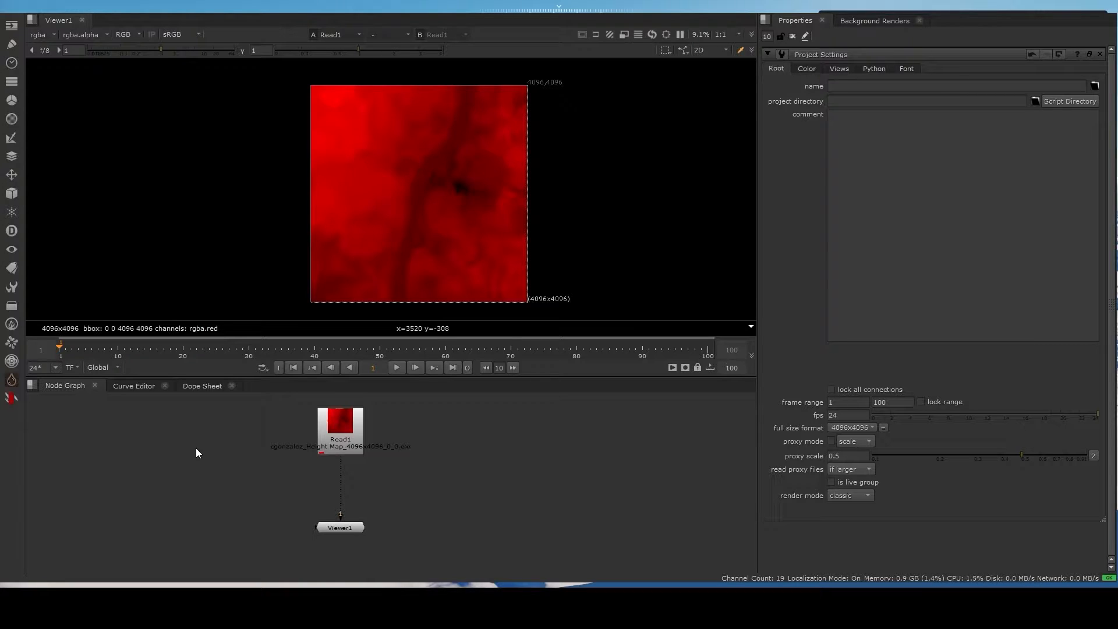
pyautogui.press('Return')
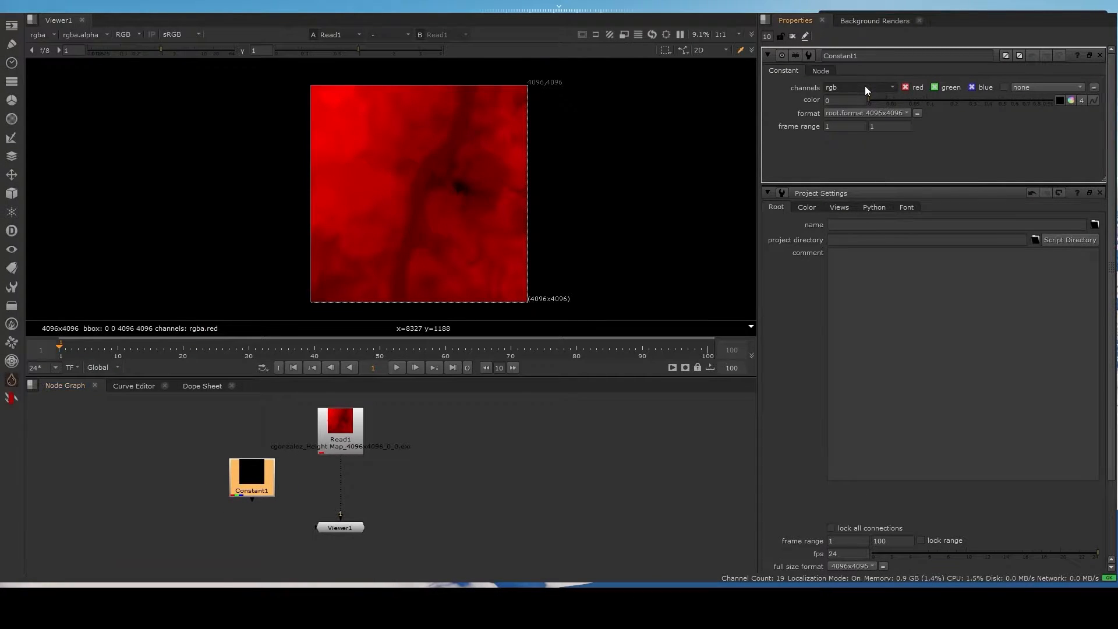
pyautogui.click(858, 126)
pyautogui.moveTo(926, 101); pyautogui.dragTo(1064, 101)
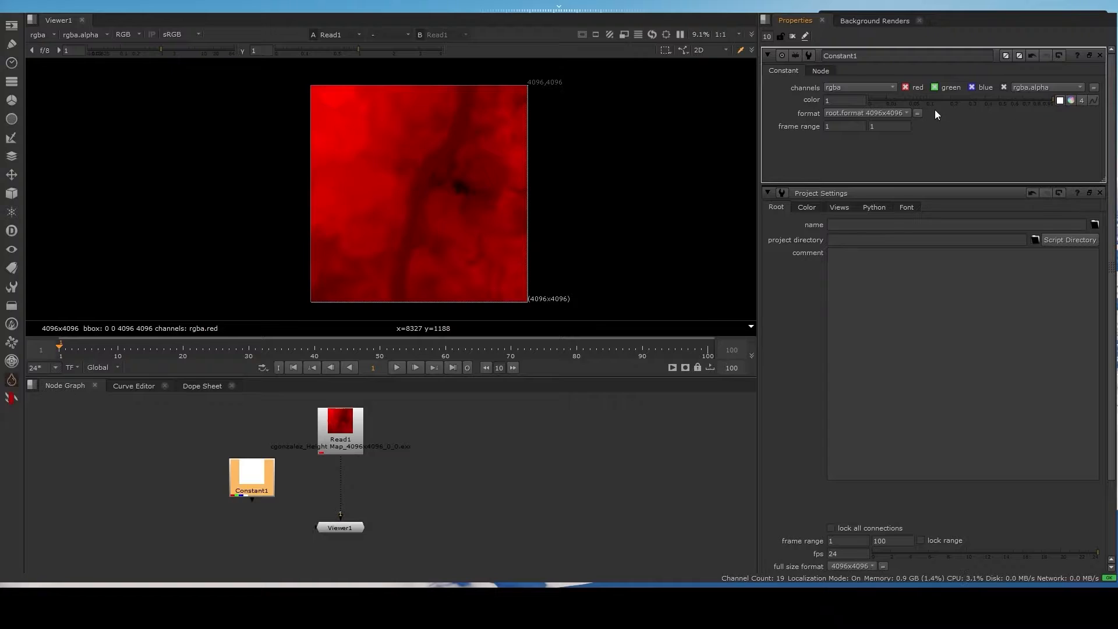
pyautogui.click(841, 100)
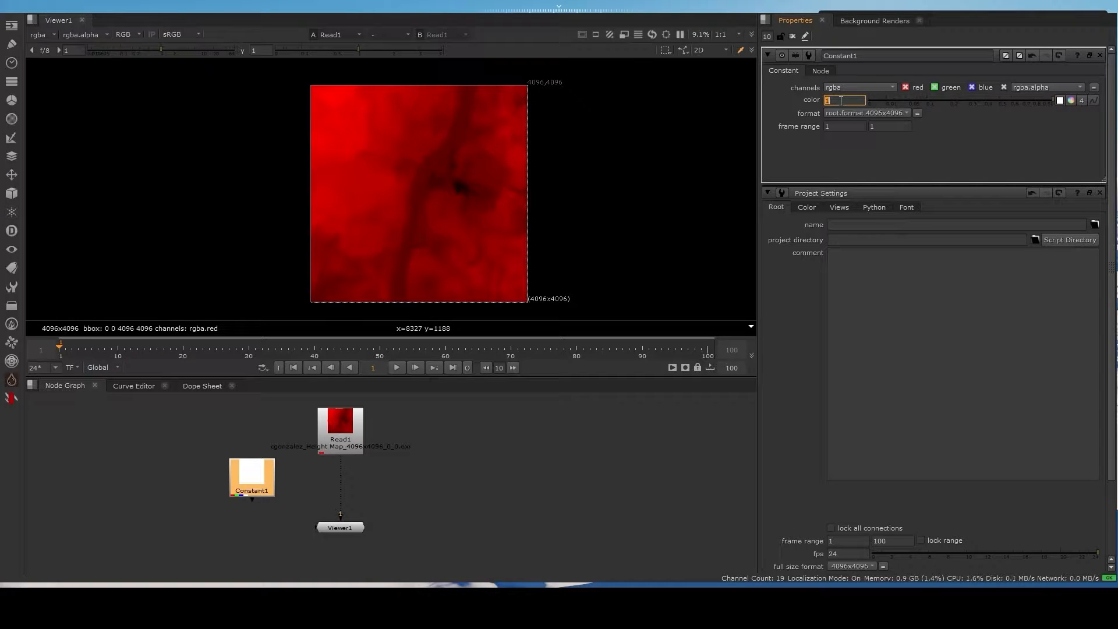
pyautogui.click(1081, 100)
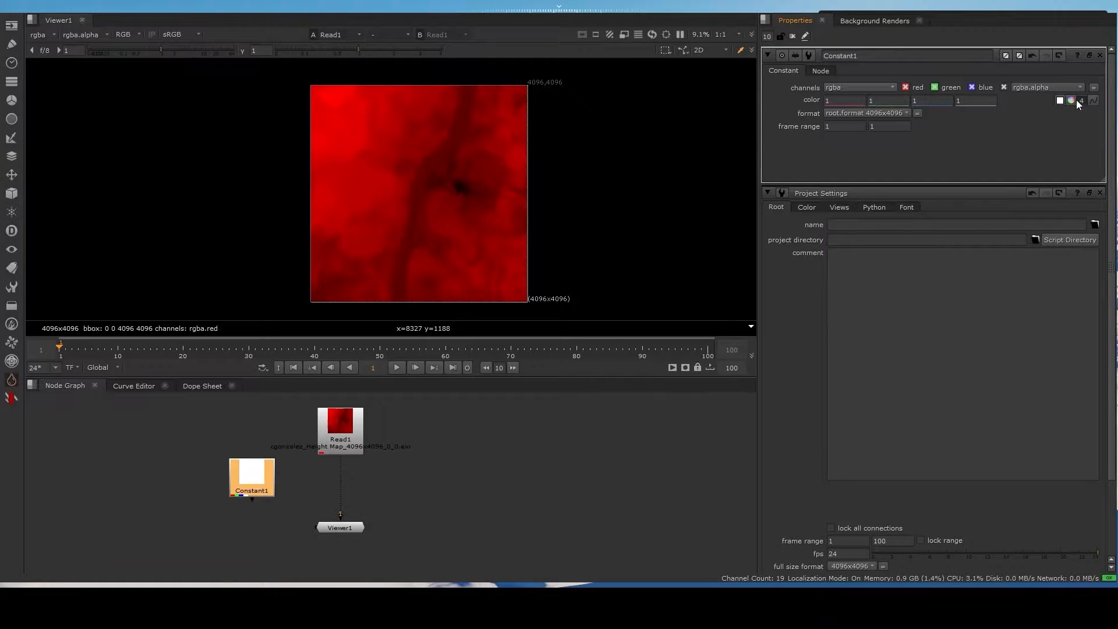
# - Display Constant1 in the viewer and arrange Constant1 and Viewer1 beside the Read node's branch
pyautogui.click(296, 502)
pyautogui.click(256, 487)
pyautogui.press('1')
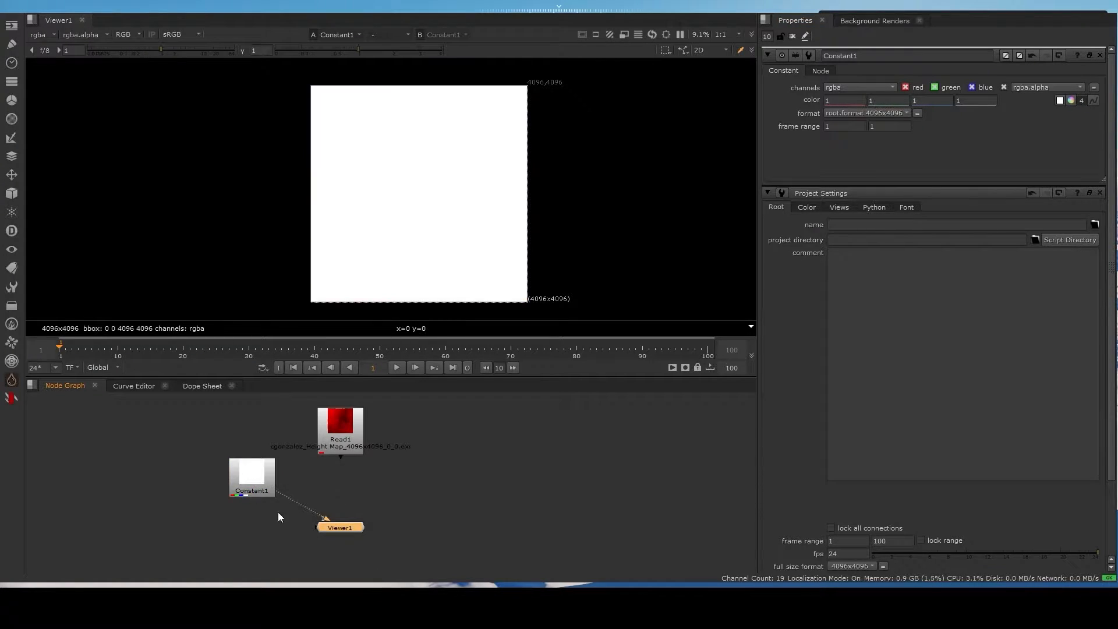
pyautogui.moveTo(254, 485); pyautogui.dragTo(240, 458)
pyautogui.moveTo(339, 524); pyautogui.dragTo(269, 526)
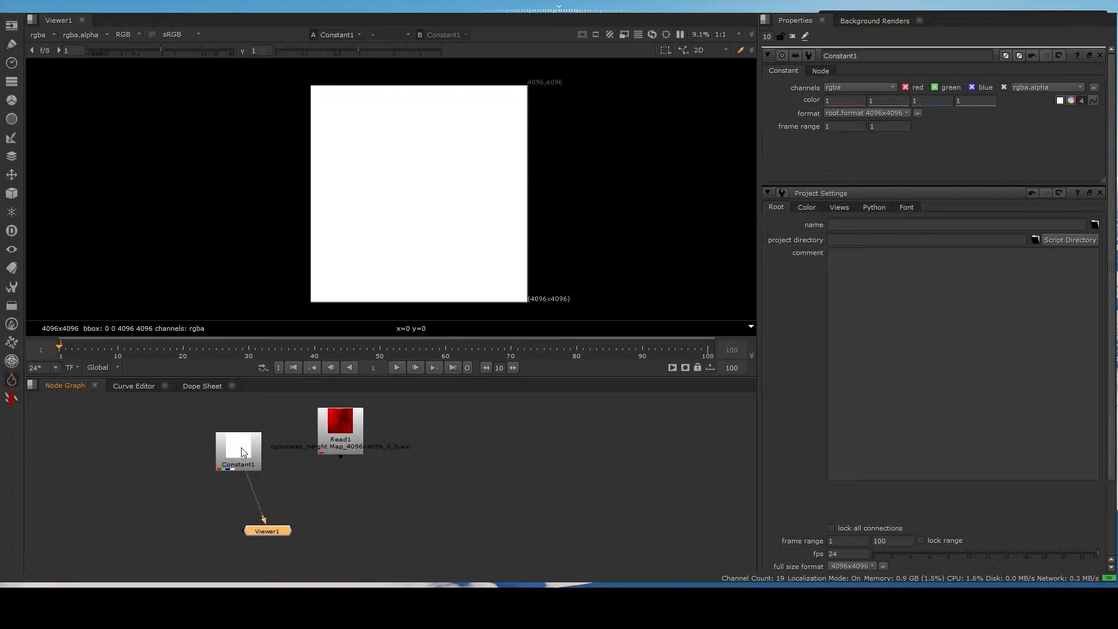
pyautogui.moveTo(244, 453)
pyautogui.mouseDown()
pyautogui.moveTo(224, 456)
pyautogui.moveTo(228, 465)
pyautogui.mouseUp()
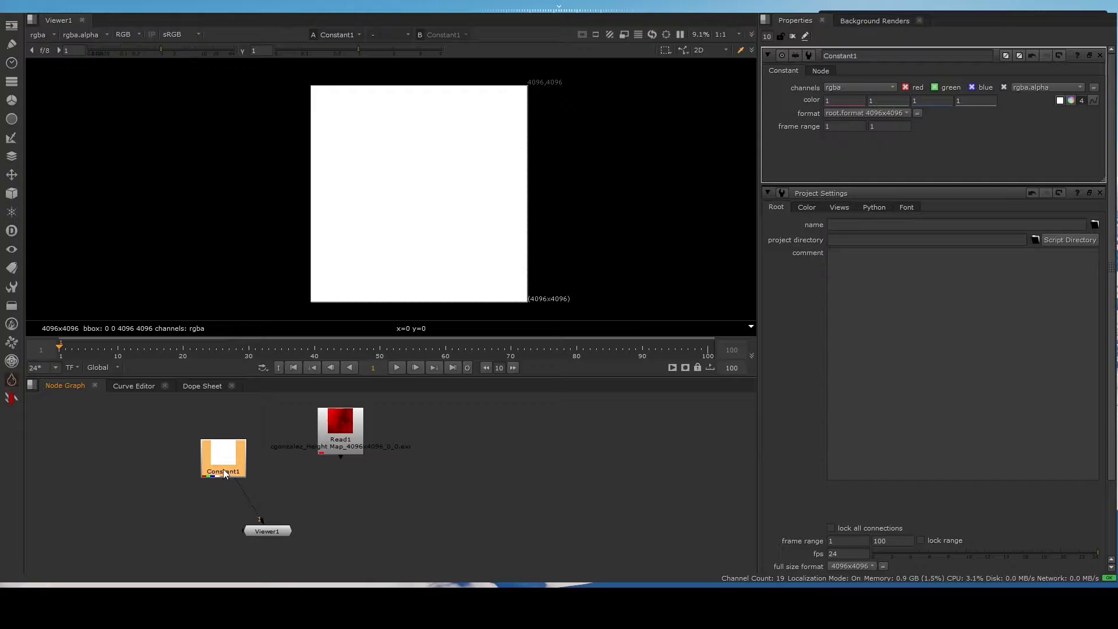
pyautogui.click(226, 473)
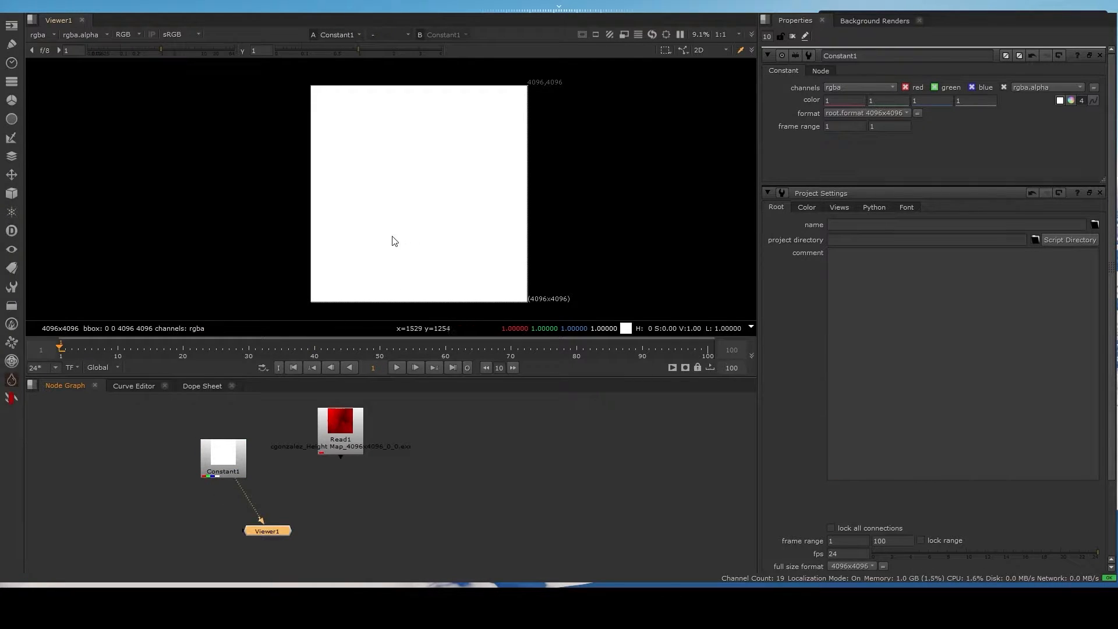
# - Add a Transform node after Constant1, set its scale to 0.99, and inspect the border at the image edge
pyautogui.click(224, 459)
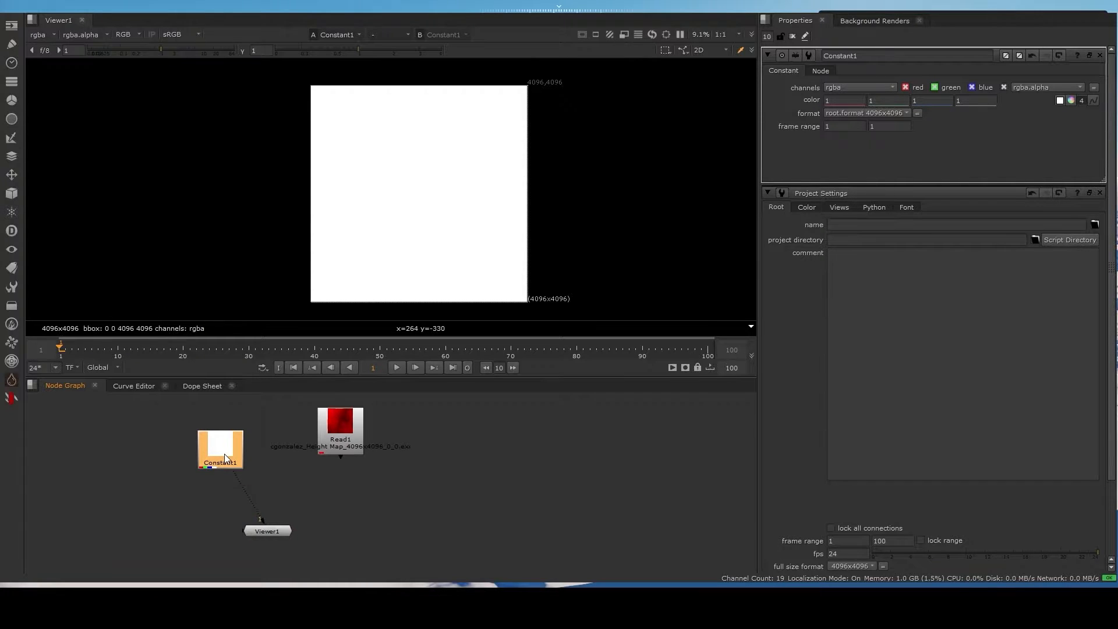
pyautogui.press('t')
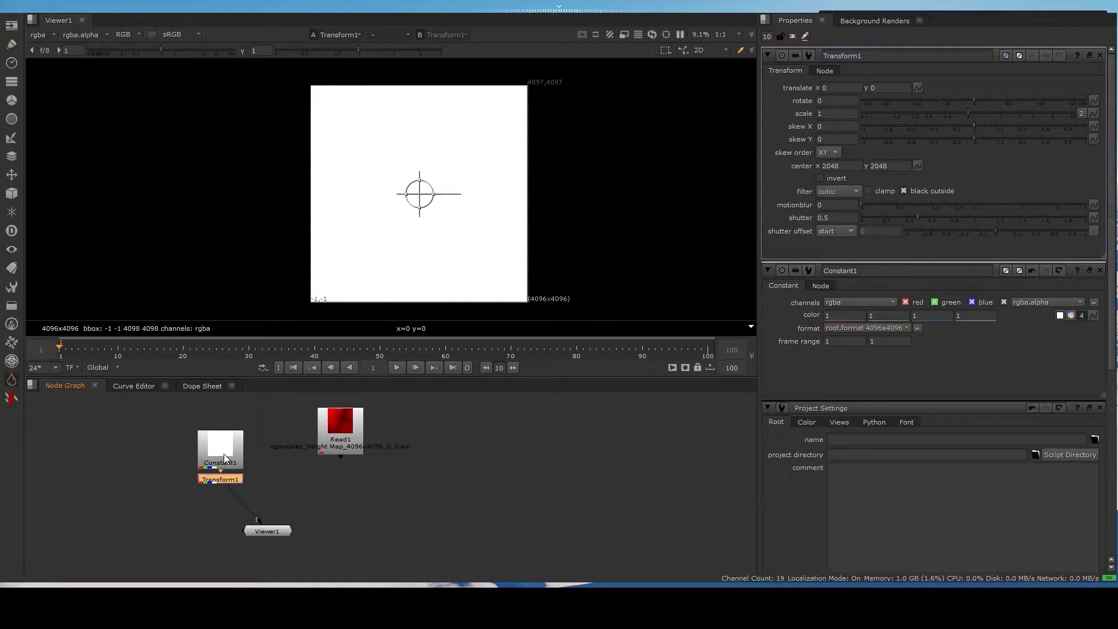
pyautogui.click(838, 113)
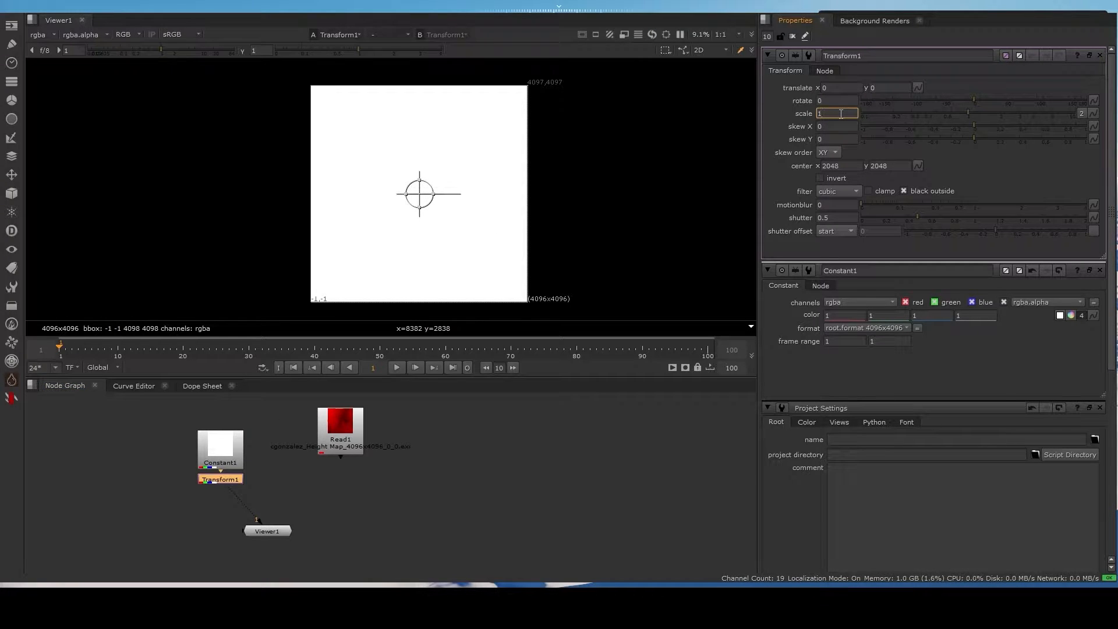
pyautogui.write('.99')
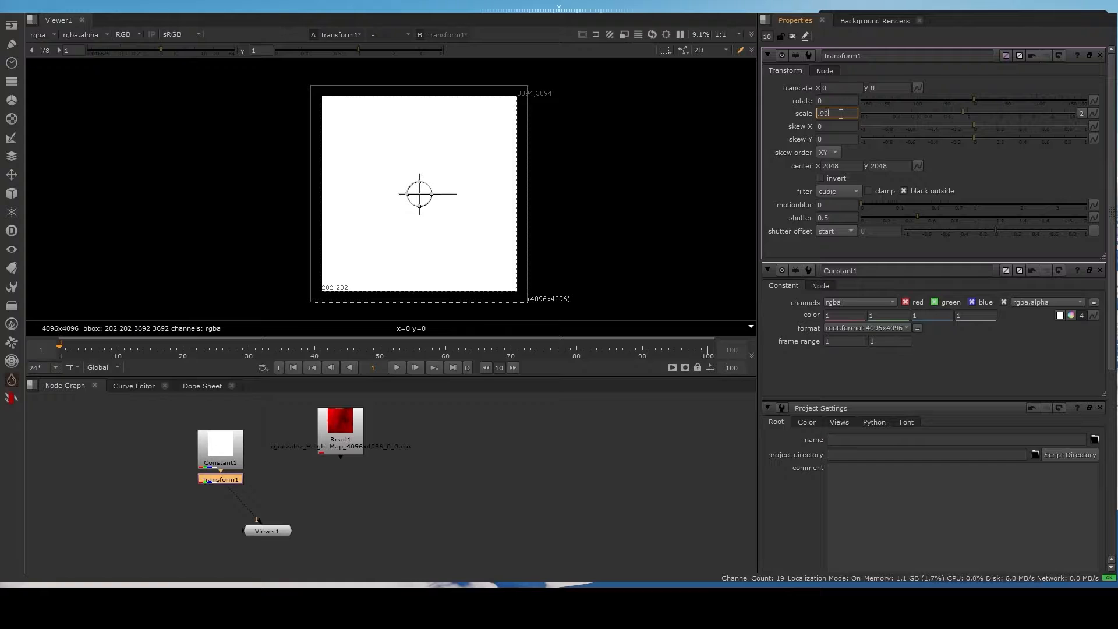
pyautogui.press('Return')
pyautogui.scroll(3, 521, 145)
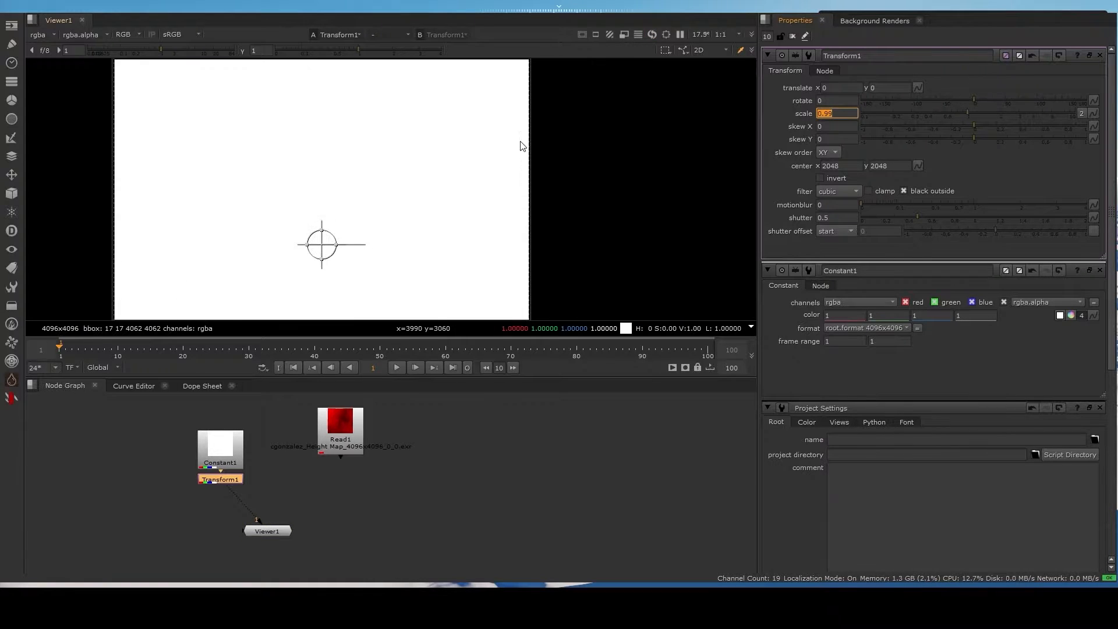
pyautogui.scroll(10, 518, 151)
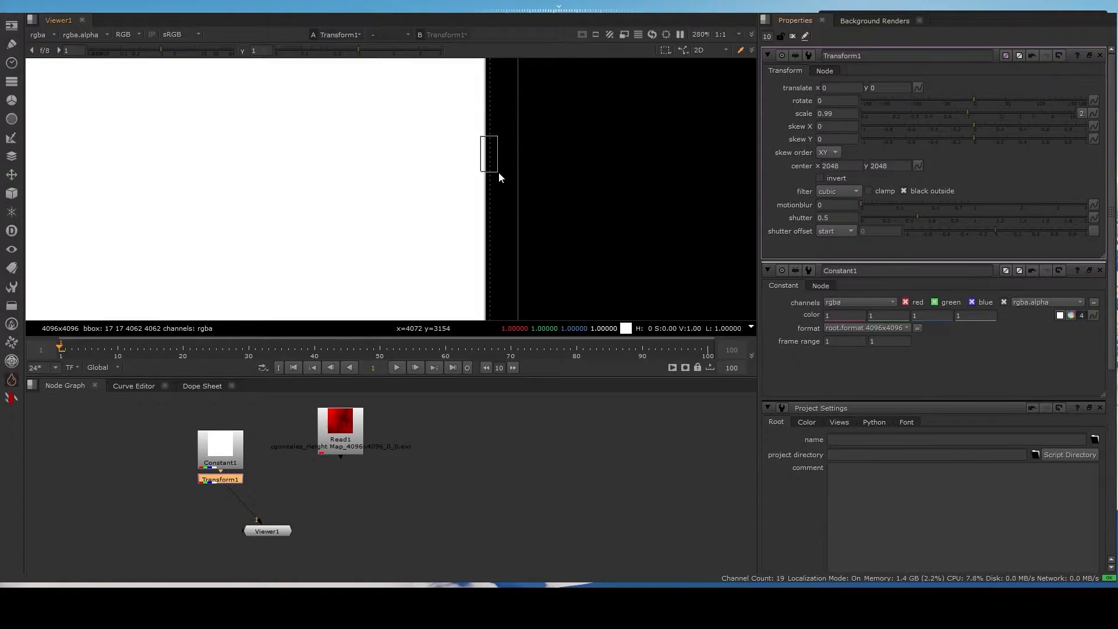
pyautogui.scroll(-4, 520, 193)
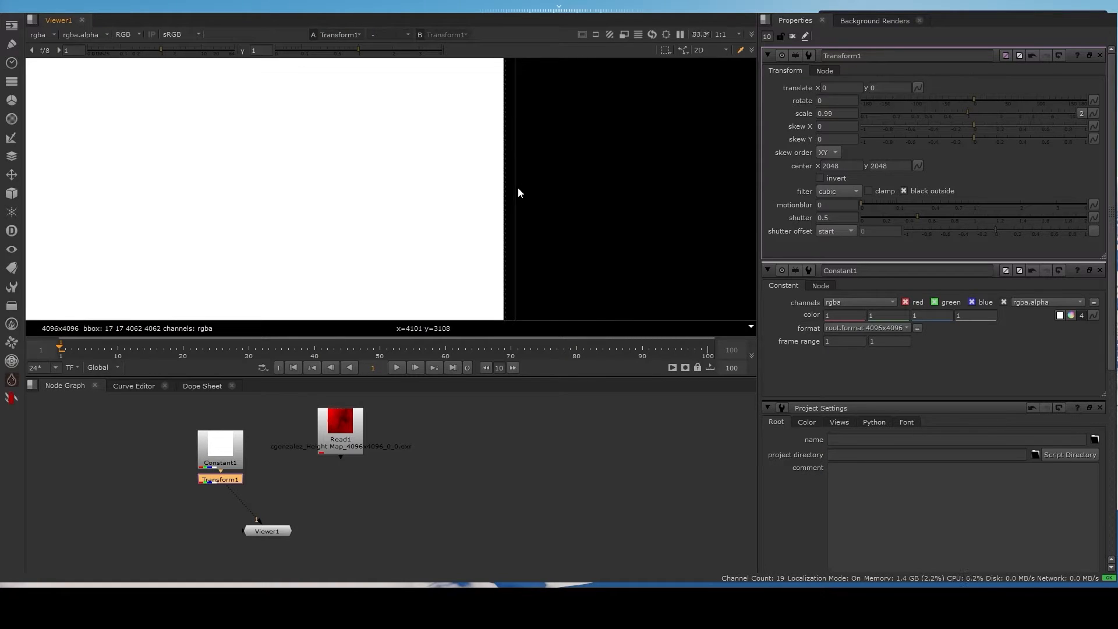
pyautogui.scroll(-6, 442, 216)
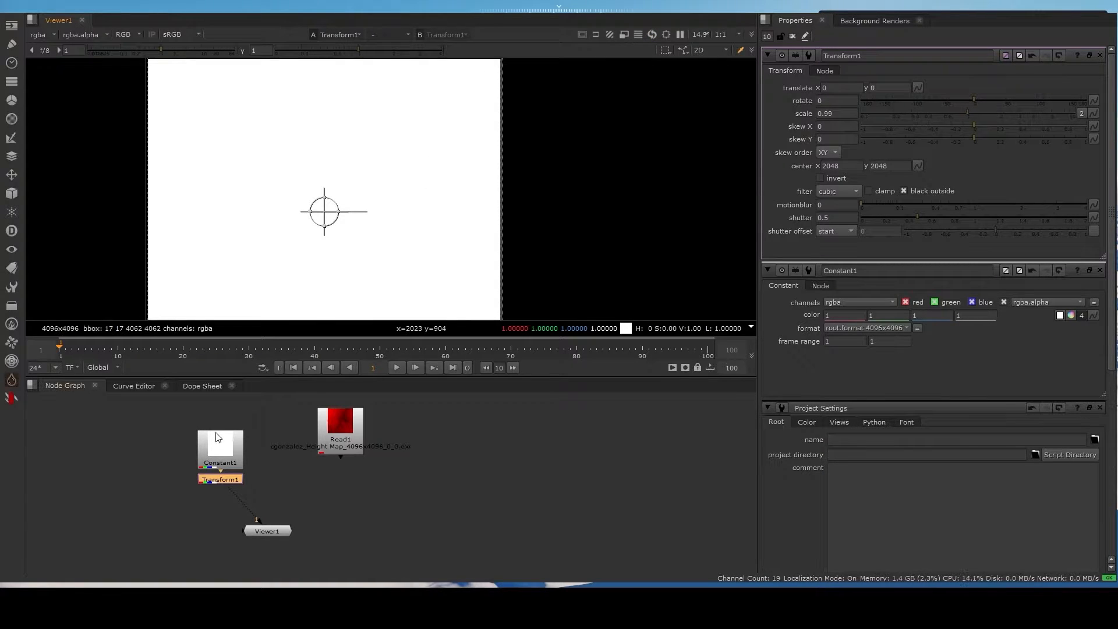
# - Move Viewer1 lower to make room beneath the Transform1 and Read1 branches
pyautogui.moveTo(400, 240); pyautogui.dragTo(410, 184, button='middle')
pyautogui.scroll(1, 215, 488)
pyautogui.click(292, 507)
pyautogui.moveTo(269, 542); pyautogui.dragTo(313, 560)
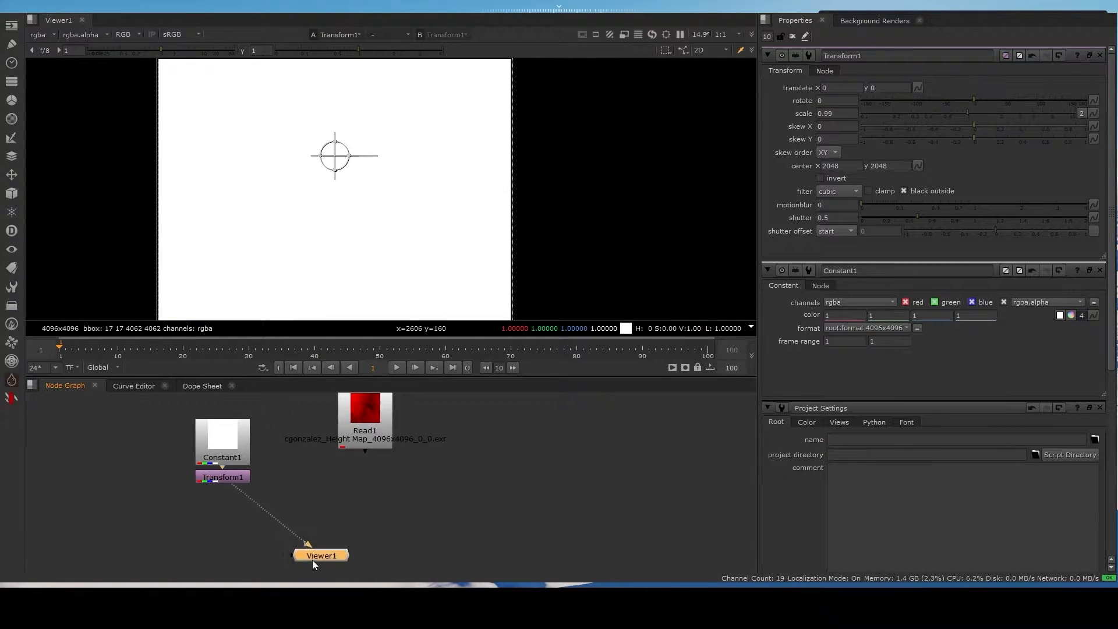
# - Add a Merge node below Read1, connecting its A input to Transform1 and its B input to Read1
pyautogui.click(348, 505)
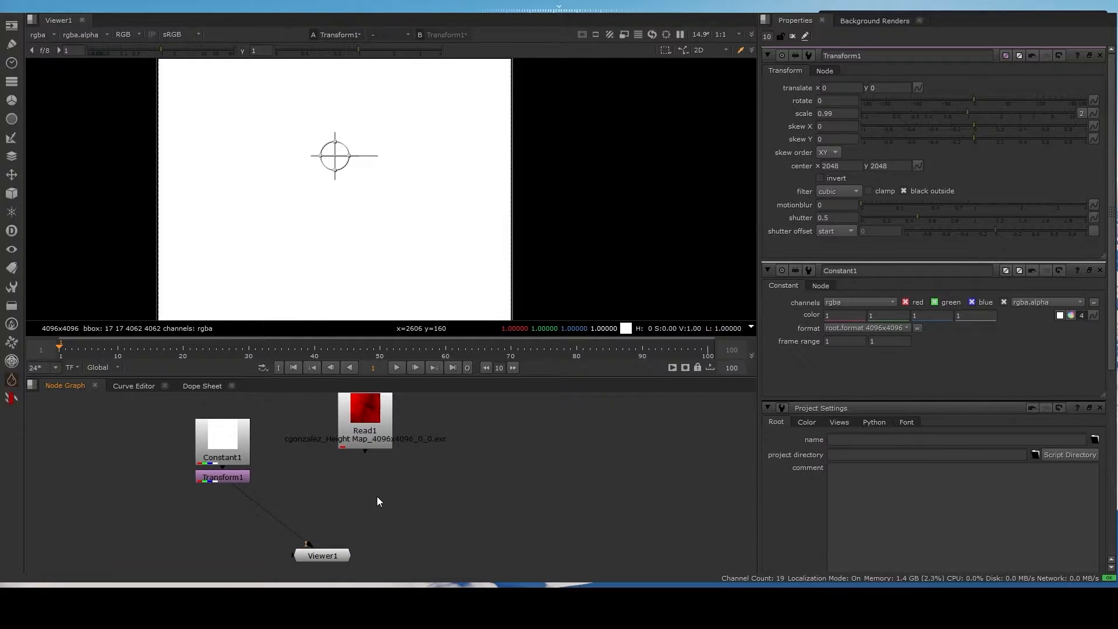
pyautogui.press('m')
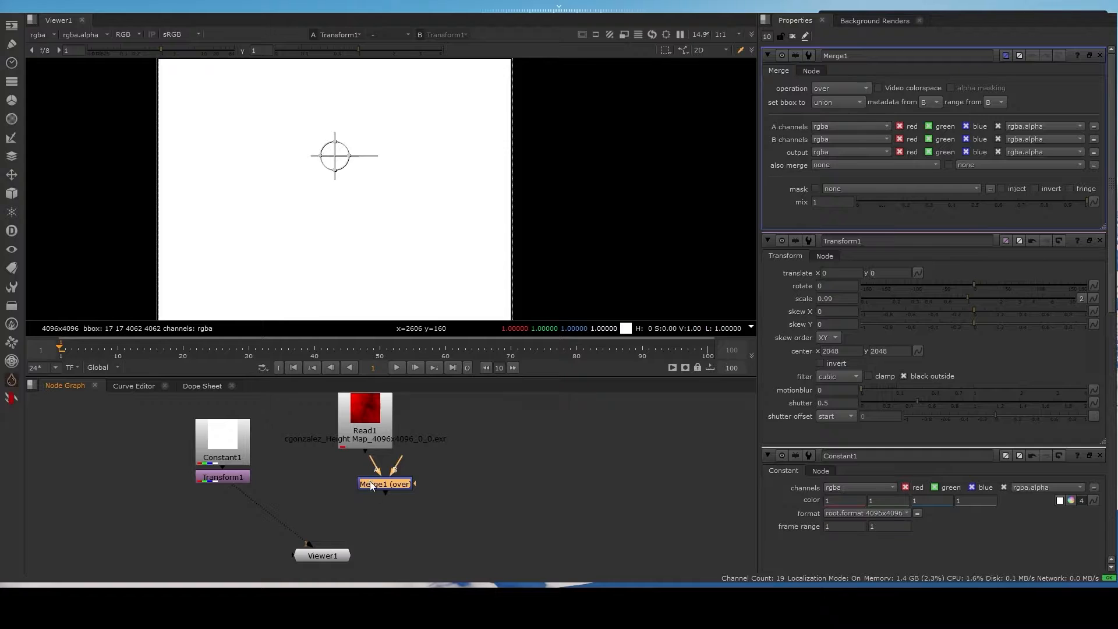
pyautogui.moveTo(372, 481); pyautogui.dragTo(232, 477)
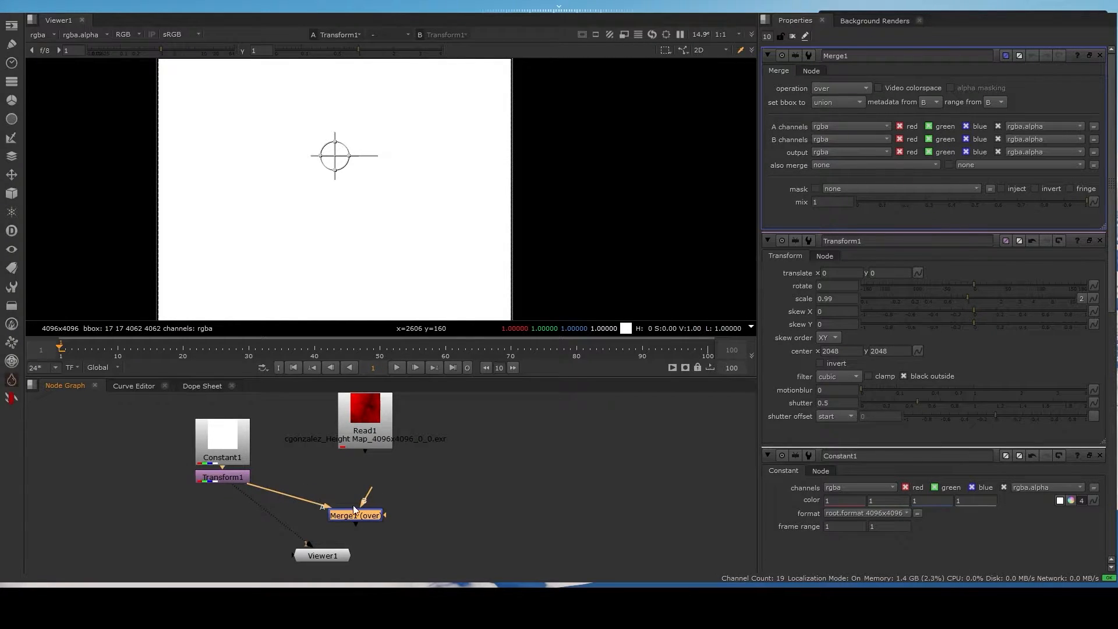
pyautogui.moveTo(373, 482); pyautogui.dragTo(369, 423)
pyautogui.moveTo(365, 515); pyautogui.dragTo(378, 528)
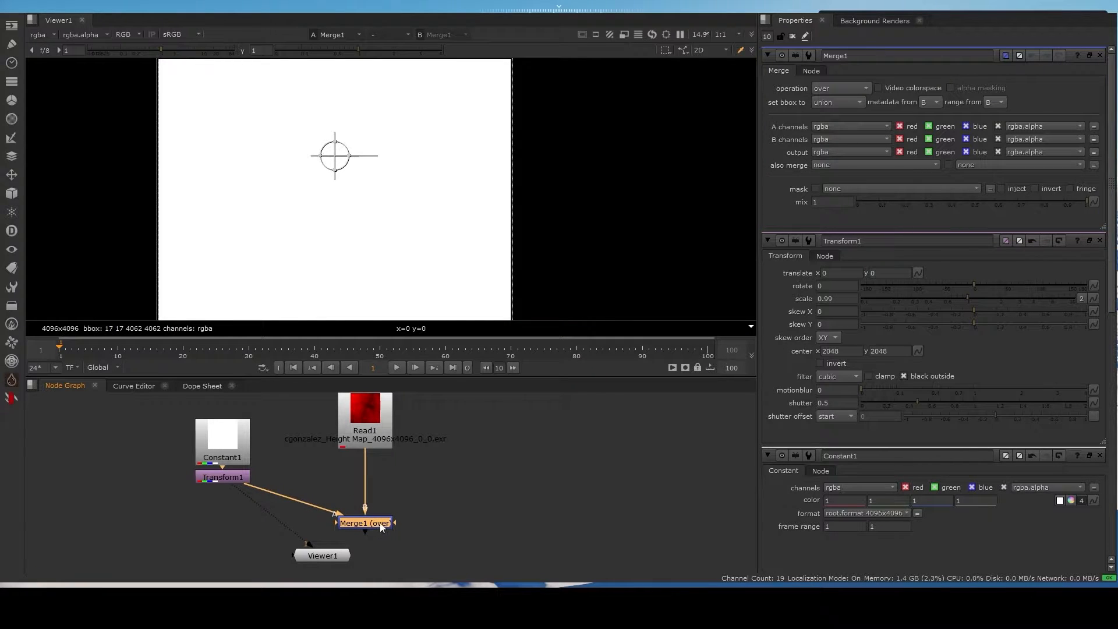
# - Display Merge1 through Viewer1's first input and place Viewer1 directly below the merge
pyautogui.click(382, 529)
pyautogui.press('1')
pyautogui.moveTo(431, 508); pyautogui.dragTo(410, 426, button='middle')
pyautogui.moveTo(305, 475); pyautogui.dragTo(328, 511)
pyautogui.moveTo(419, 459); pyautogui.dragTo(420, 483, button='middle')
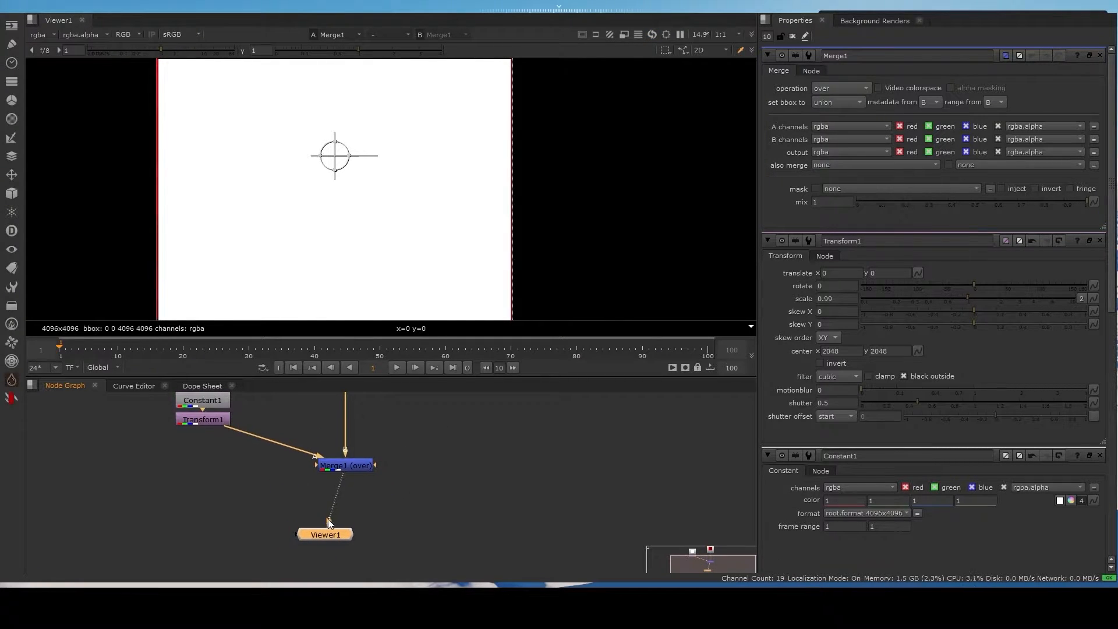
pyautogui.moveTo(332, 533); pyautogui.dragTo(353, 539)
# - Set Merge1's operation to mask and inspect the image border
pyautogui.click(355, 464)
pyautogui.moveTo(423, 443); pyautogui.dragTo(432, 466, button='middle')
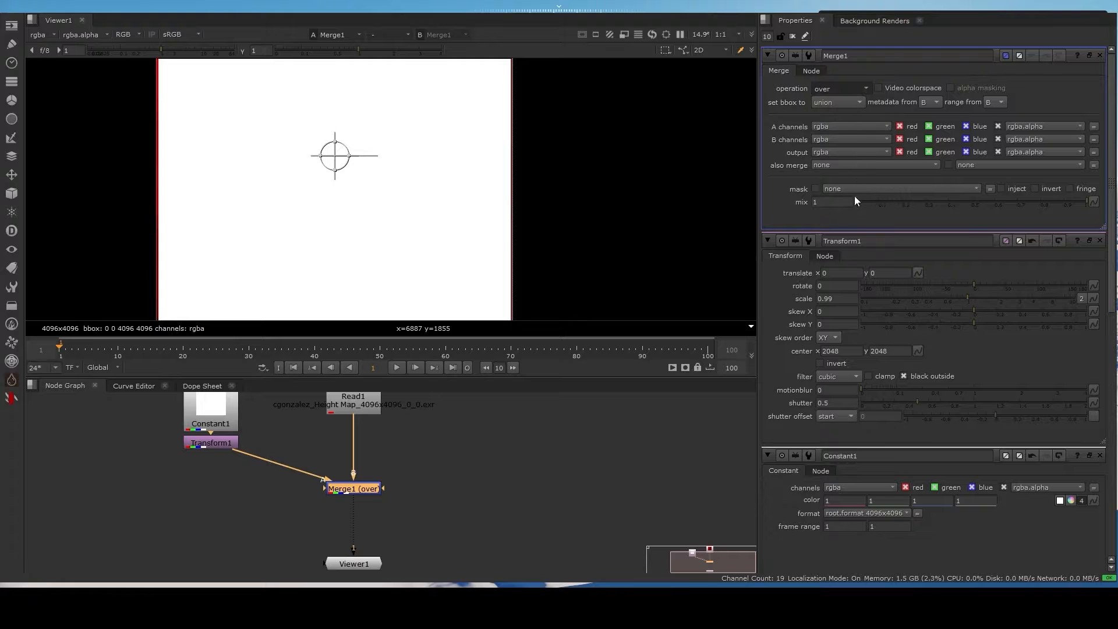
pyautogui.click(854, 175)
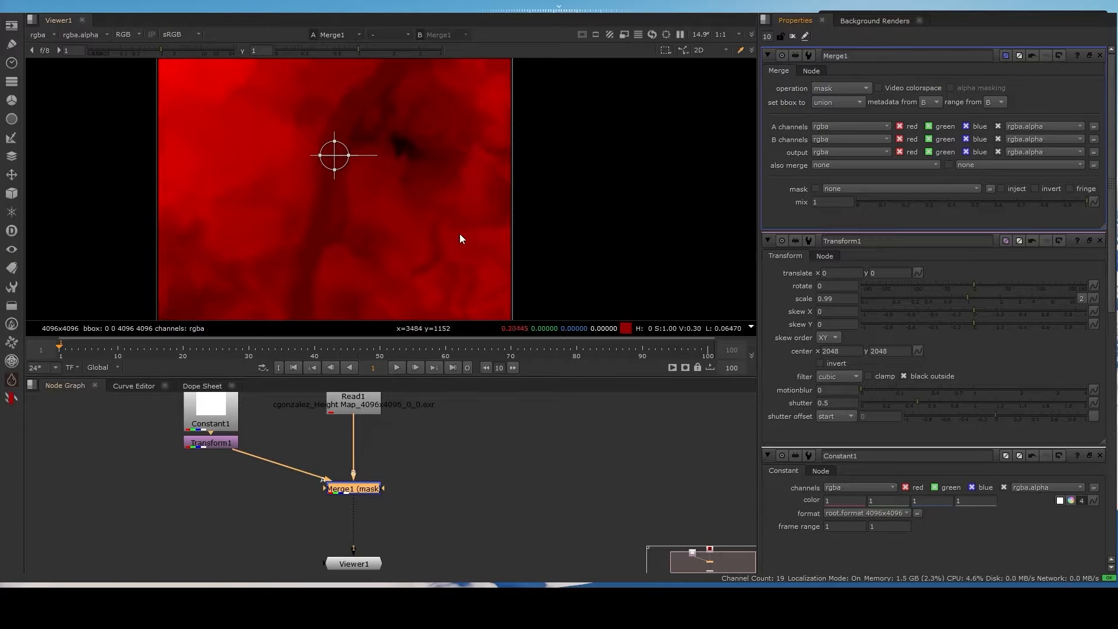
pyautogui.scroll(2, 571, 198)
pyautogui.scroll(8, 496, 175)
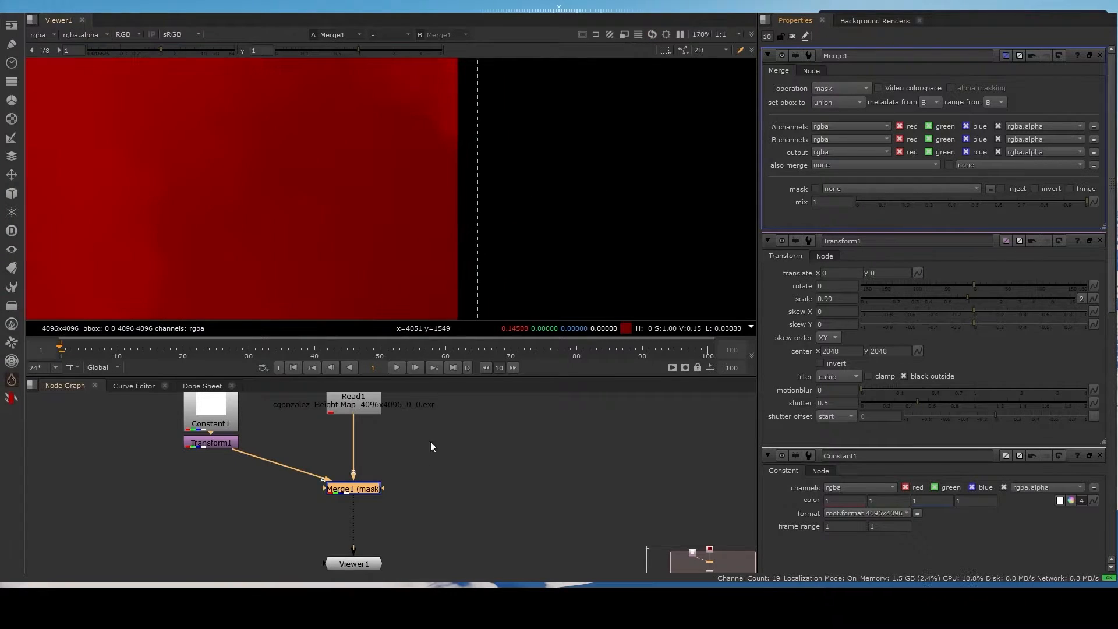
# - Place Viewer1 to the right of Merge1 and connect Read1 to its second input
pyautogui.moveTo(354, 564); pyautogui.dragTo(461, 518)
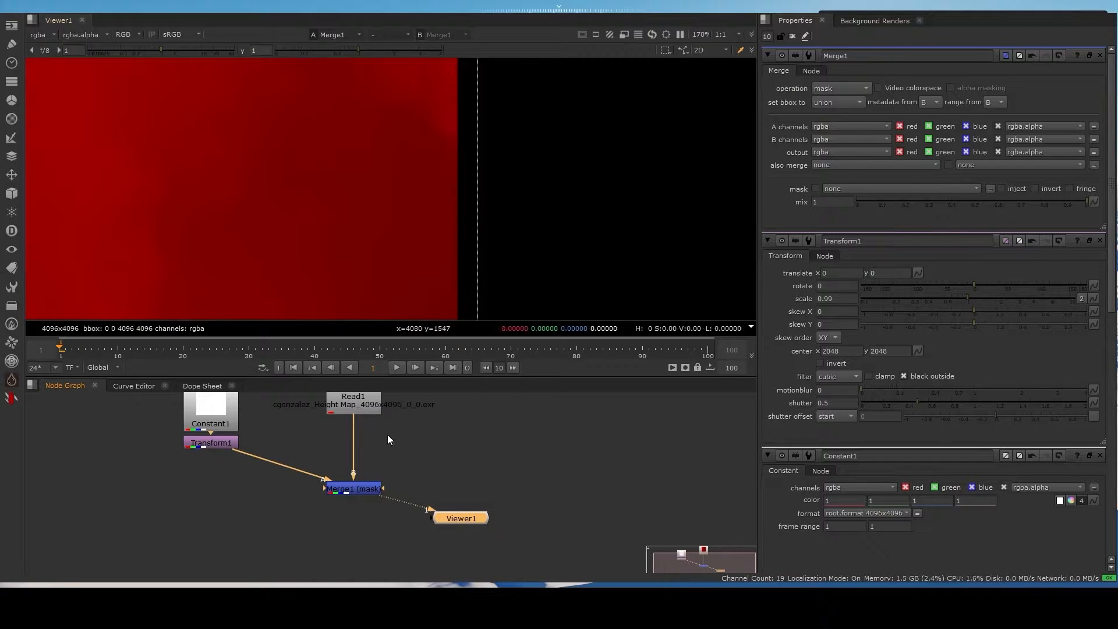
pyautogui.click(365, 402)
pyautogui.press('2')
# - Examine the border of the masked height map up close and across the whole image
pyautogui.scroll(-3, 448, 210)
pyautogui.scroll(5, 463, 219)
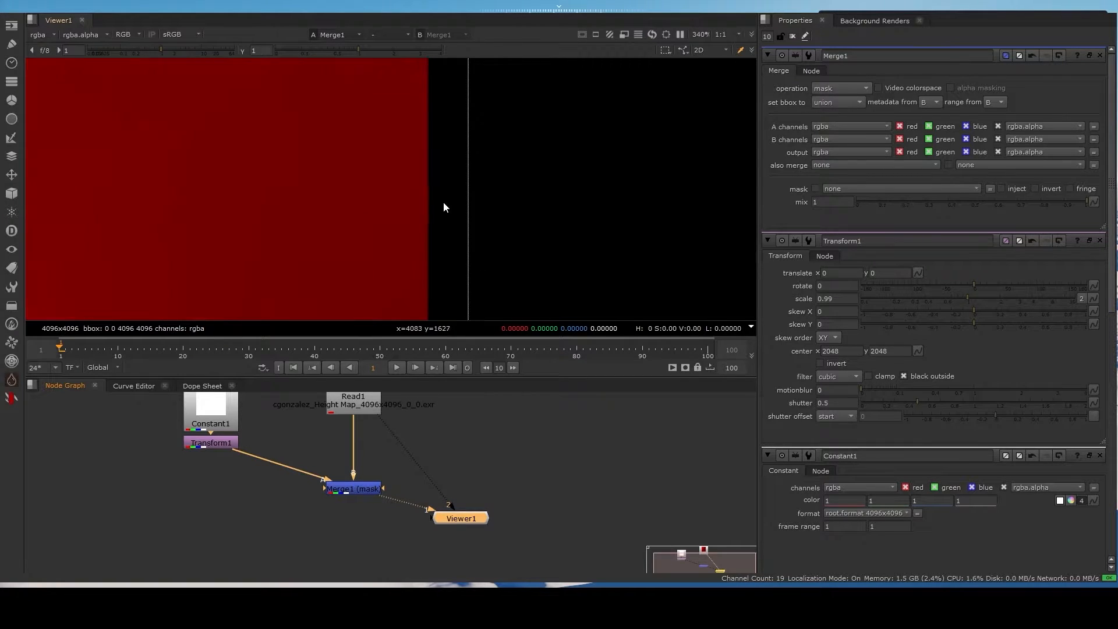
pyautogui.keyDown('ctrl'); pyautogui.keyDown('shift'); pyautogui.moveTo(448, 159); pyautogui.dragTo(464, 260); pyautogui.keyUp('shift'); pyautogui.keyUp('ctrl')
pyautogui.scroll(-6, 444, 169)
pyautogui.scroll(-6, 431, 172)
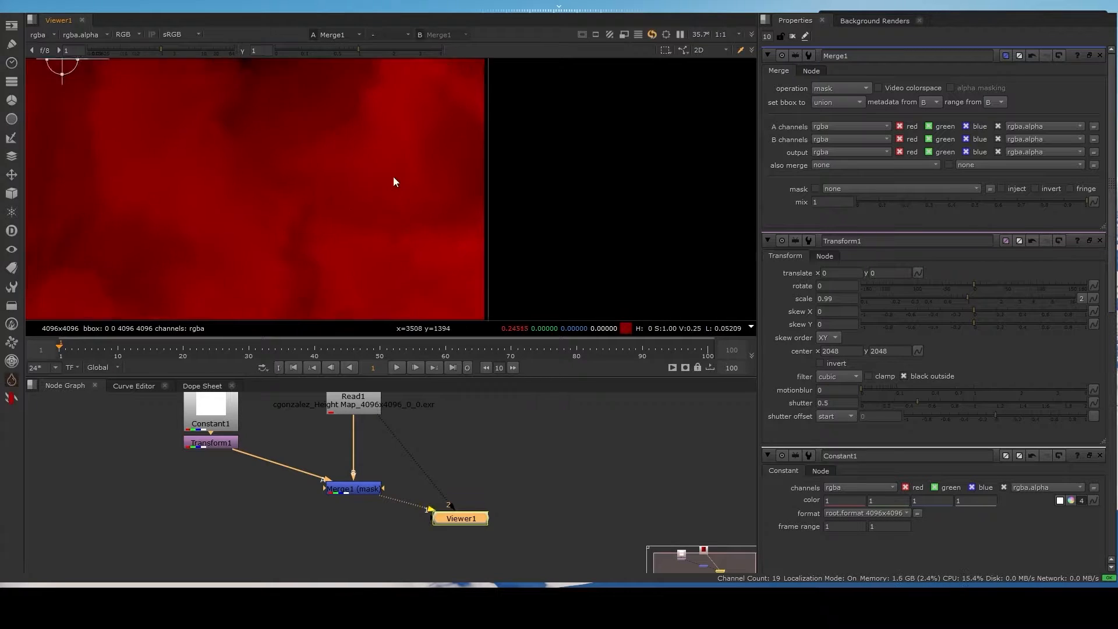
pyautogui.scroll(-4, 322, 220)
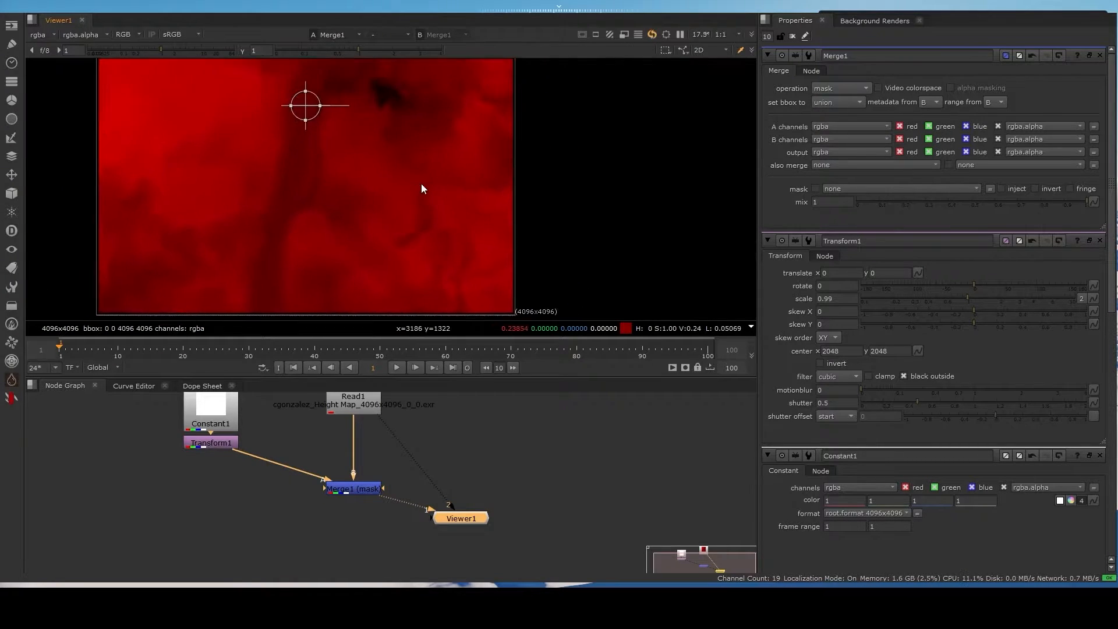
pyautogui.moveTo(429, 151); pyautogui.dragTo(424, 176, button='middle')
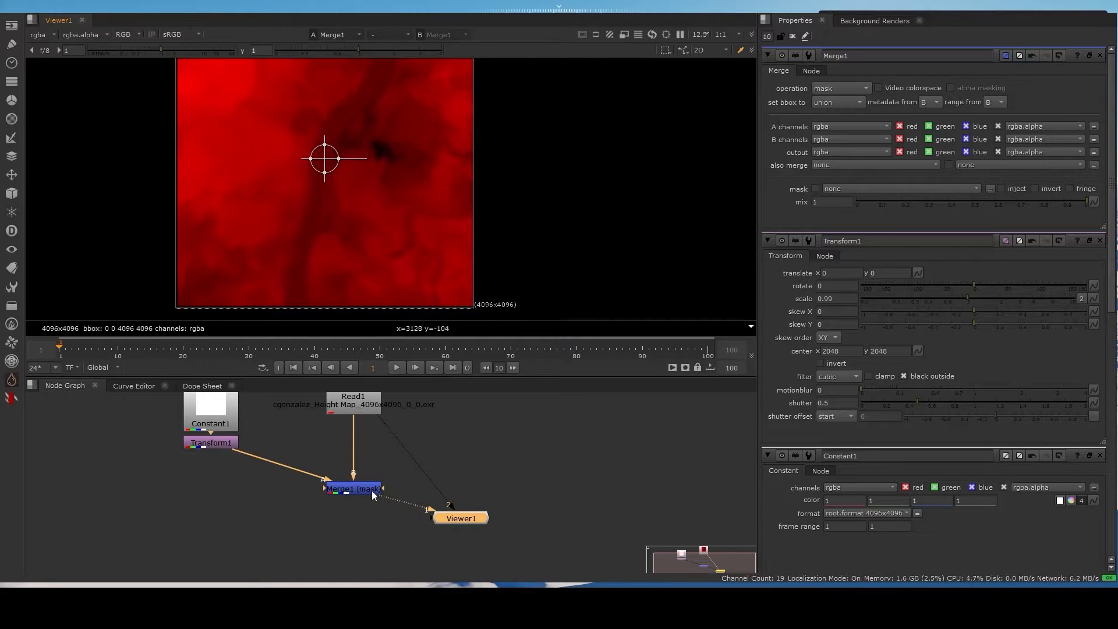
# - Arrange Constant1 and Transform1 so that Transform1 sits level with Merge1, with more room between Read1 and the merge
pyautogui.moveTo(372, 491); pyautogui.dragTo(372, 515)
pyautogui.moveTo(274, 455); pyautogui.dragTo(286, 534, button='middle')
pyautogui.moveTo(135, 417); pyautogui.dragTo(281, 523)
pyautogui.moveTo(269, 519); pyautogui.dragTo(256, 467, button='middle')
pyautogui.moveTo(212, 434); pyautogui.dragTo(212, 501)
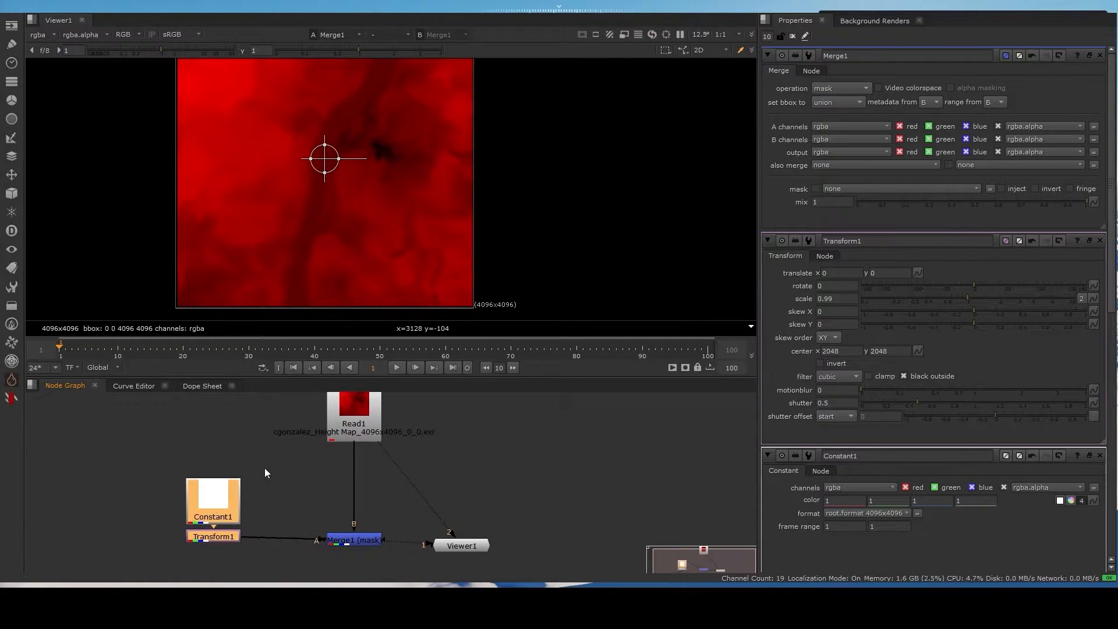
pyautogui.scroll(1, 265, 468)
pyautogui.click(403, 430)
pyautogui.moveTo(106, 434); pyautogui.dragTo(291, 573)
pyautogui.moveTo(219, 509); pyautogui.dragTo(216, 513)
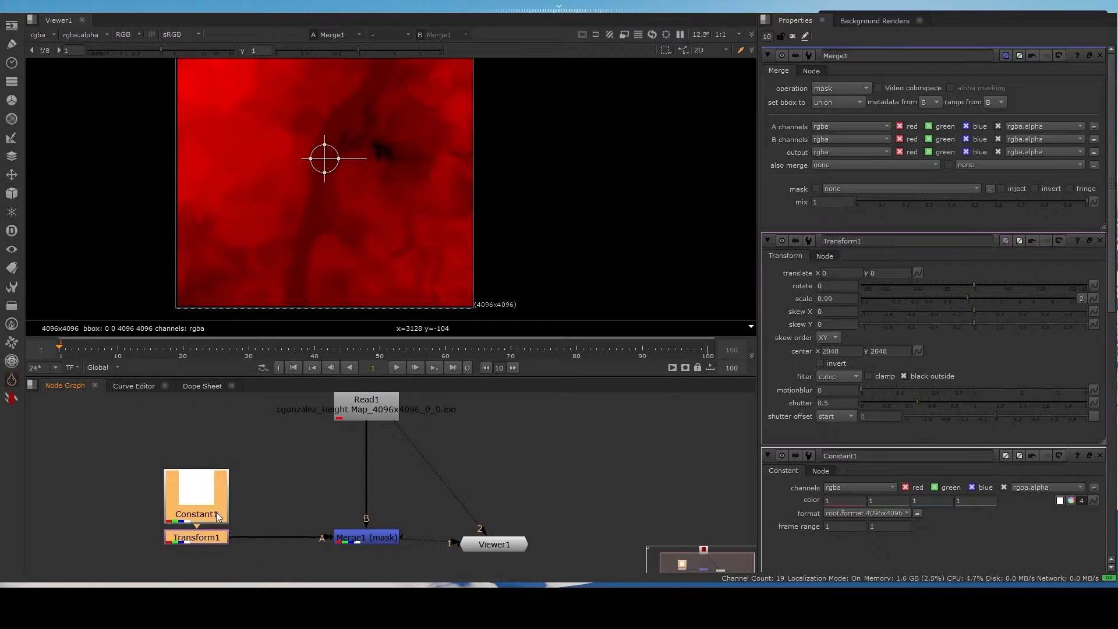
# - Insert an X_Sharpen node between Read1 and Merge1's B input
pyautogui.moveTo(446, 438); pyautogui.dragTo(434, 456, button='middle')
pyautogui.click(400, 422)
pyautogui.scroll(2, 364, 421)
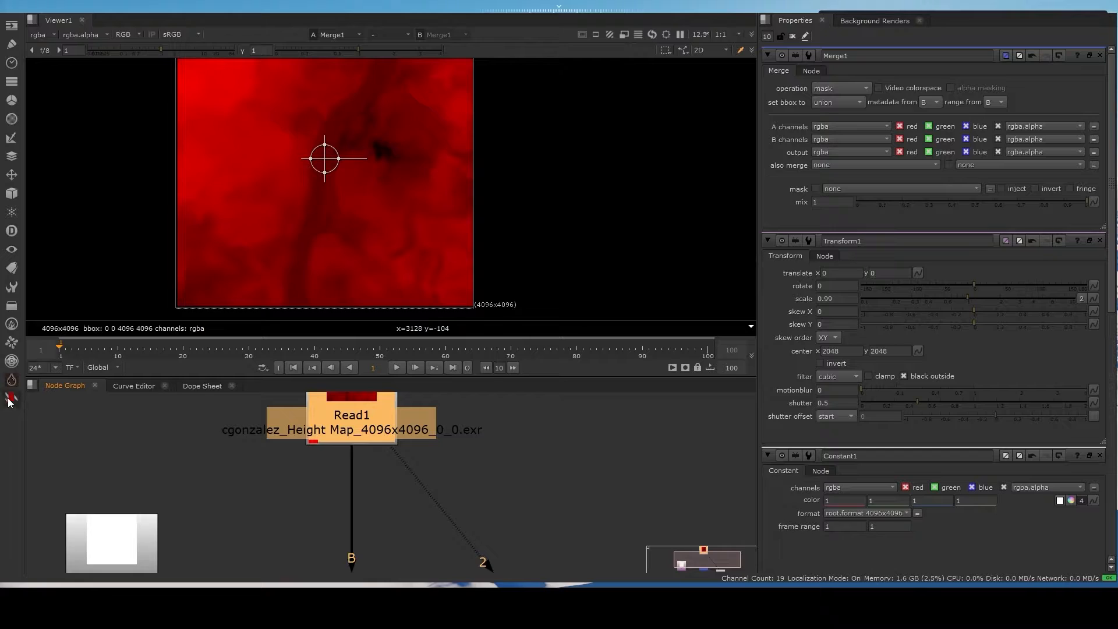
pyautogui.scroll(-2, 398, 453)
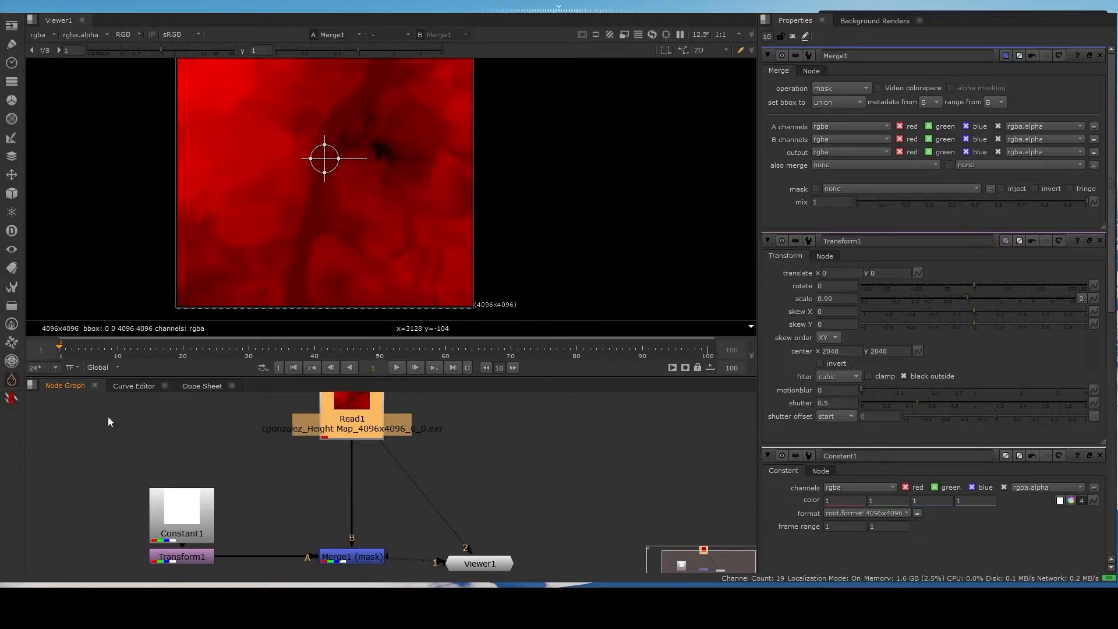
pyautogui.click(245, 444)
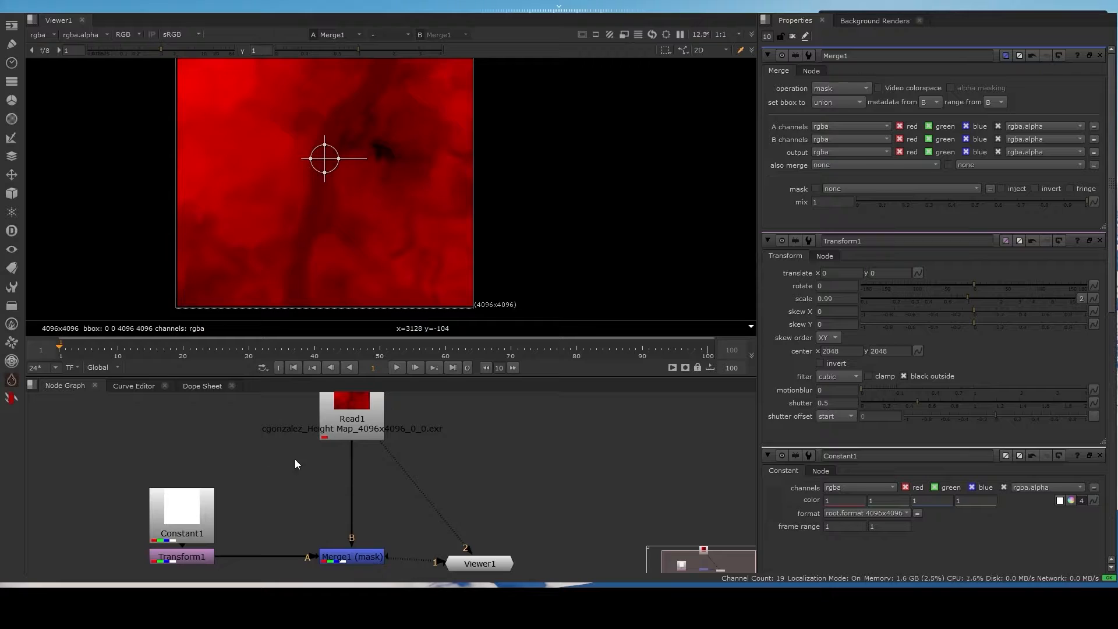
pyautogui.click(247, 487)
pyautogui.moveTo(329, 473); pyautogui.dragTo(349, 476)
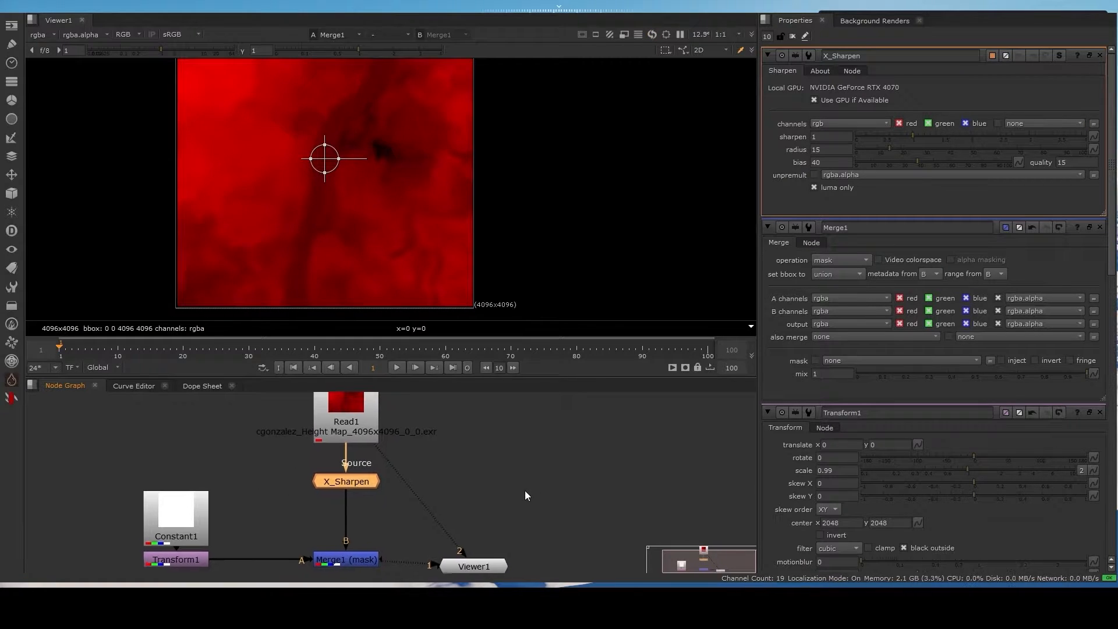
# - Add a Sharpen node fed by Read1 and connect it to Viewer1's second input
pyautogui.scroll(7, 464, 128)
pyautogui.click(494, 493)
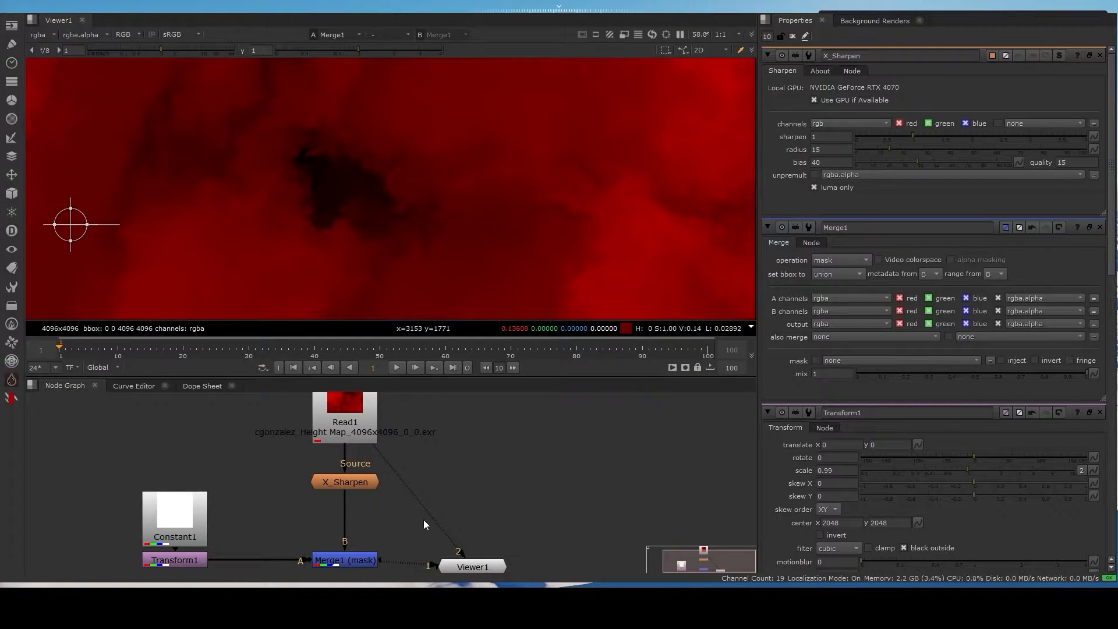
pyautogui.press('Return')
pyautogui.moveTo(470, 457); pyautogui.dragTo(366, 423)
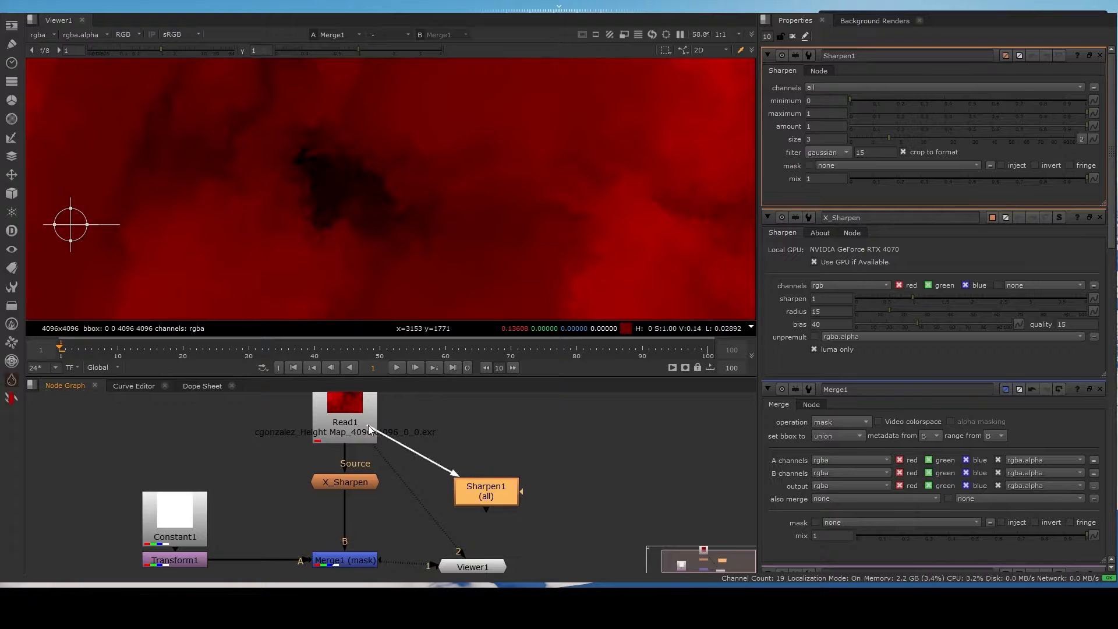
pyautogui.moveTo(497, 505); pyautogui.dragTo(502, 488)
pyautogui.press('2')
# - Connect X_Sharpen to Viewer1's first input and compare it with Sharpen1 up close around the darkest terrain area
pyautogui.click(359, 481)
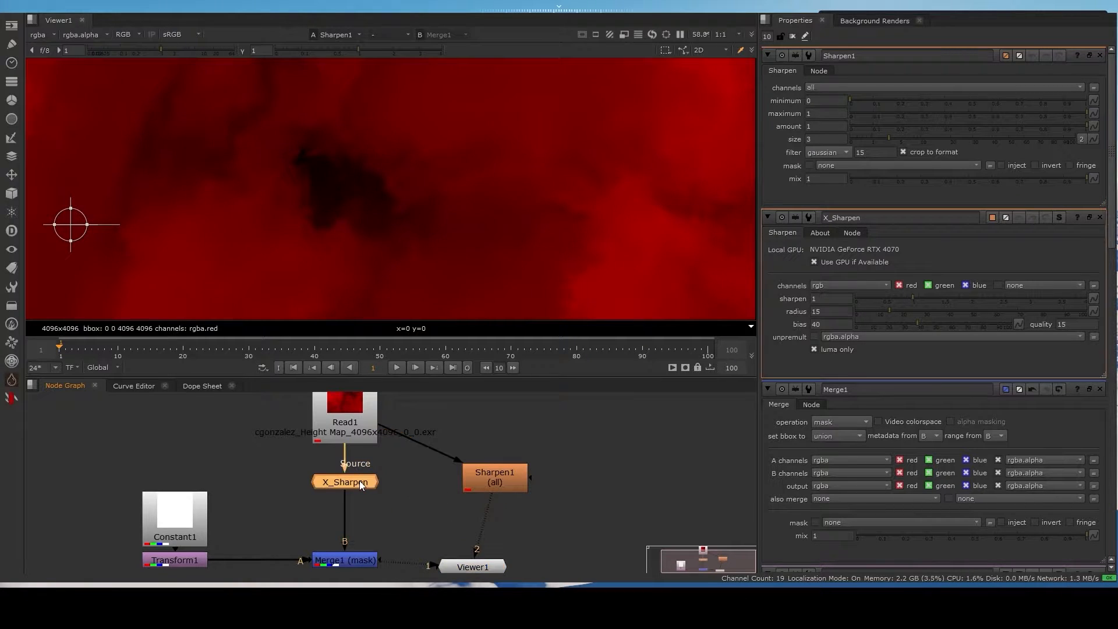
pyautogui.press('1')
pyautogui.press('2')
pyautogui.press('1')
pyautogui.scroll(4, 337, 172)
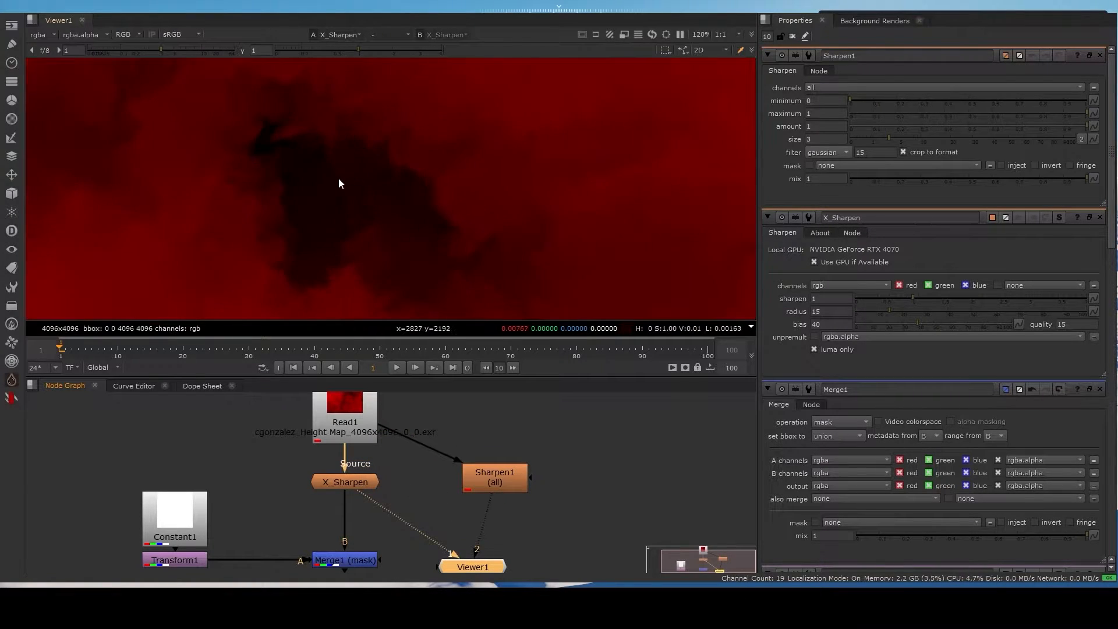
pyautogui.press('2')
pyautogui.press('1')
pyautogui.press('2')
pyautogui.press('1')
pyautogui.scroll(2, 358, 169)
pyautogui.press('2')
pyautogui.press('1')
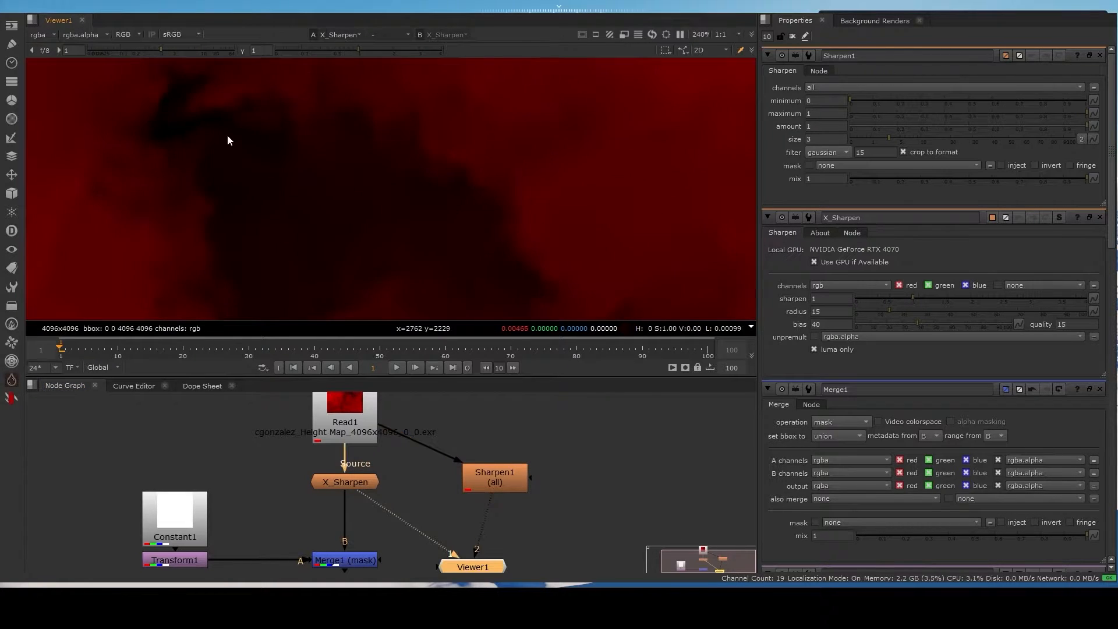
pyautogui.scroll(3, 225, 130)
pyautogui.press('2')
pyautogui.press('1')
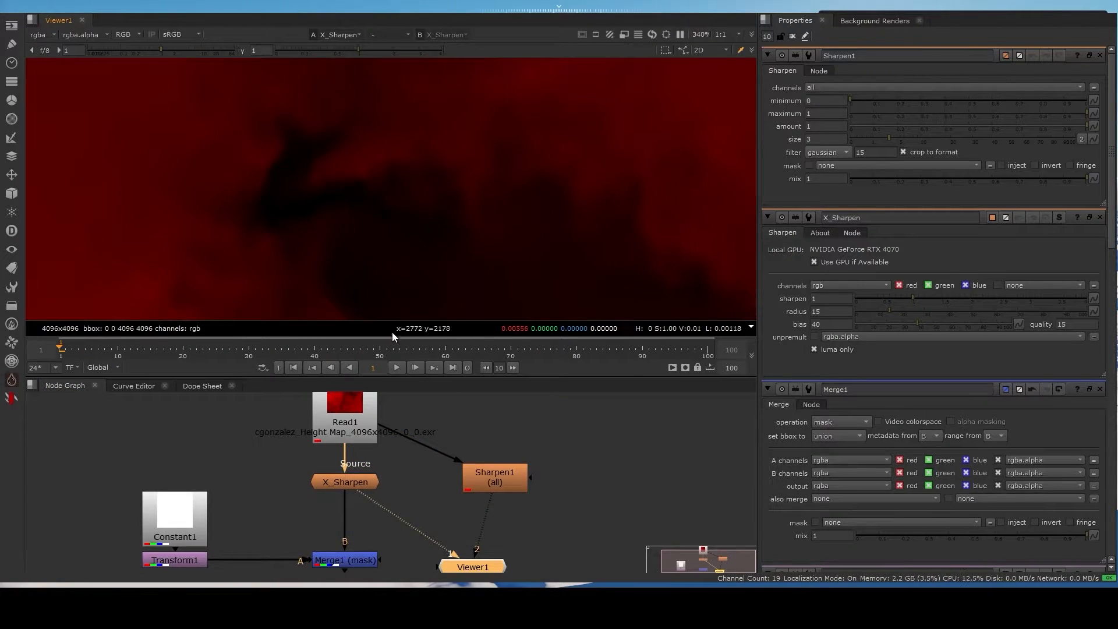
pyautogui.press('2')
pyautogui.press('1')
pyautogui.scroll(2, 466, 181)
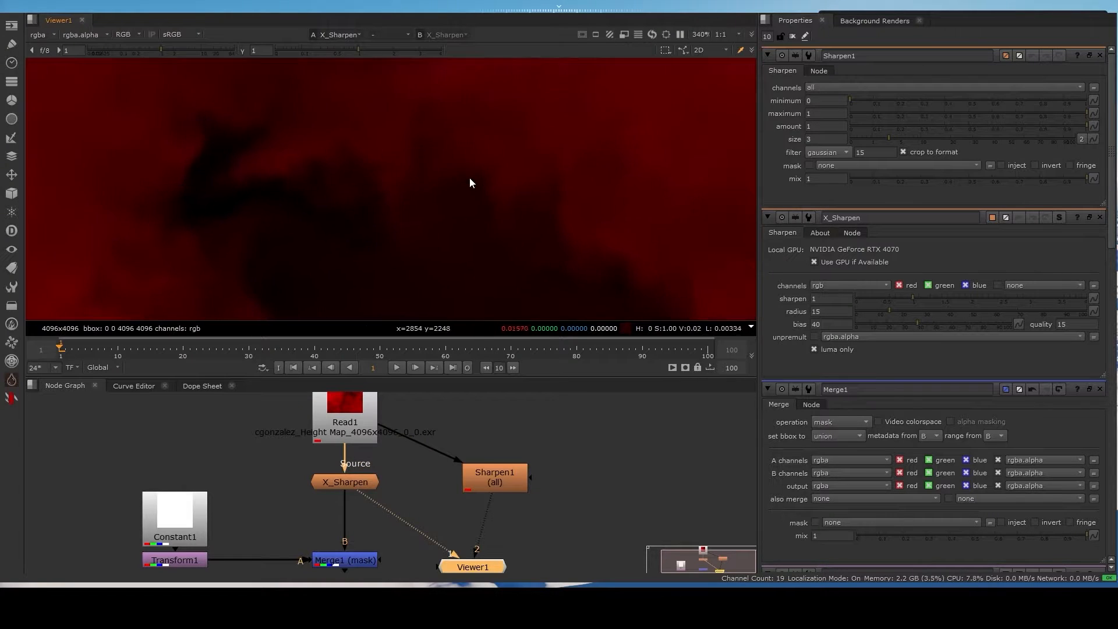
pyautogui.press('2')
pyautogui.press('1')
pyautogui.press('2')
pyautogui.press('1')
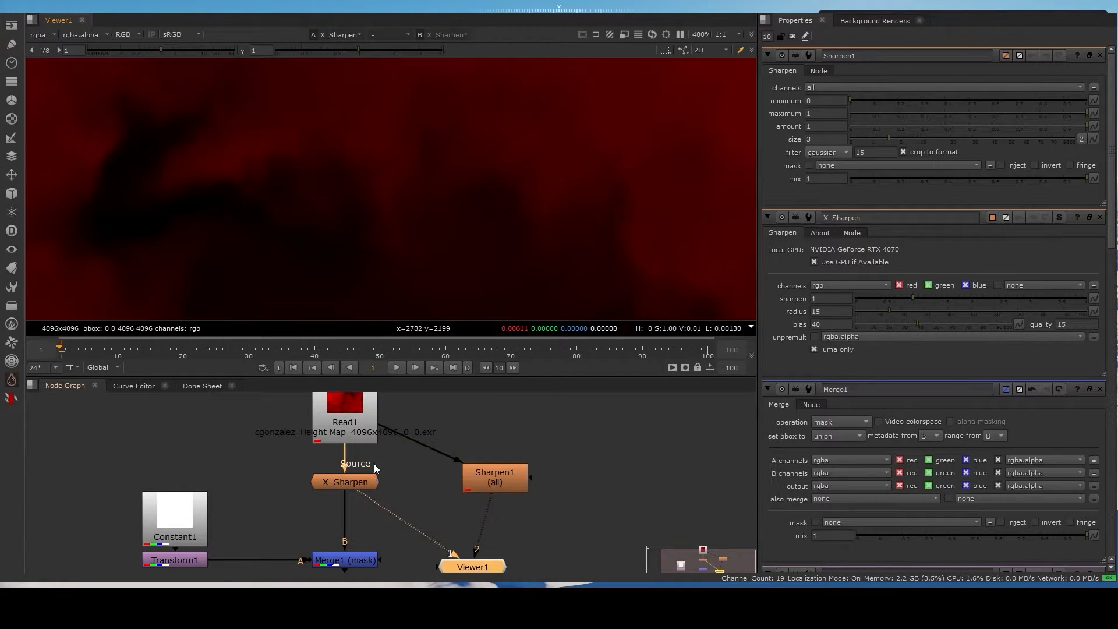
# - Connect Read1 to Viewer1's second input and compare the original height map with the X_Sharpen result
pyautogui.click(354, 427)
pyautogui.press('2')
pyautogui.press('1')
pyautogui.scroll(2, 495, 187)
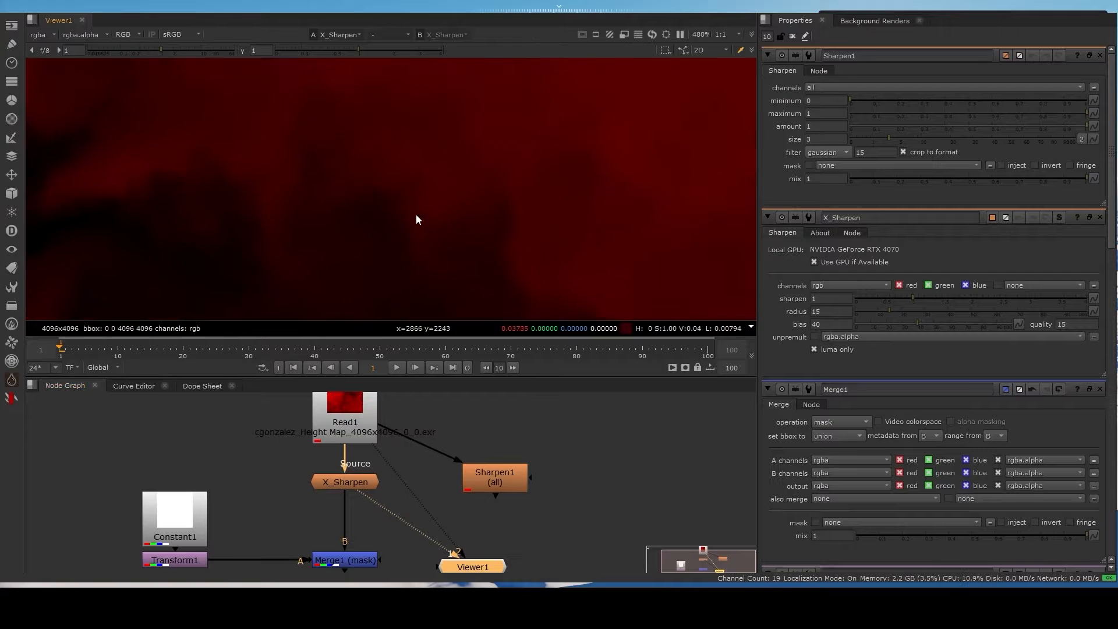
pyautogui.press('2')
pyautogui.press('1')
pyautogui.scroll(-8, 492, 183)
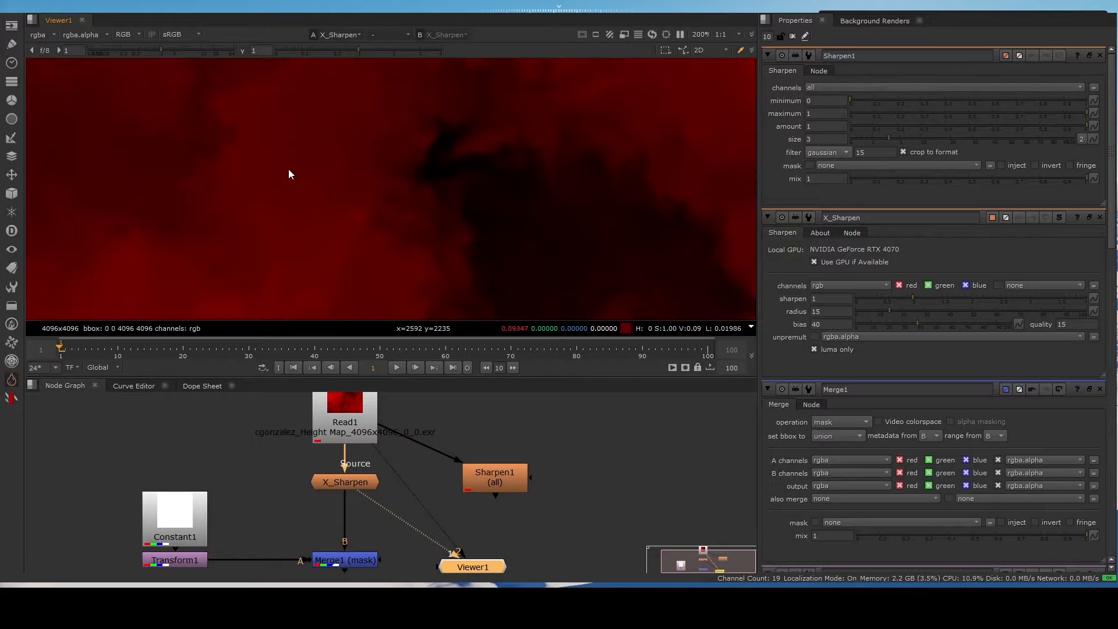
pyautogui.scroll(-5, 259, 133)
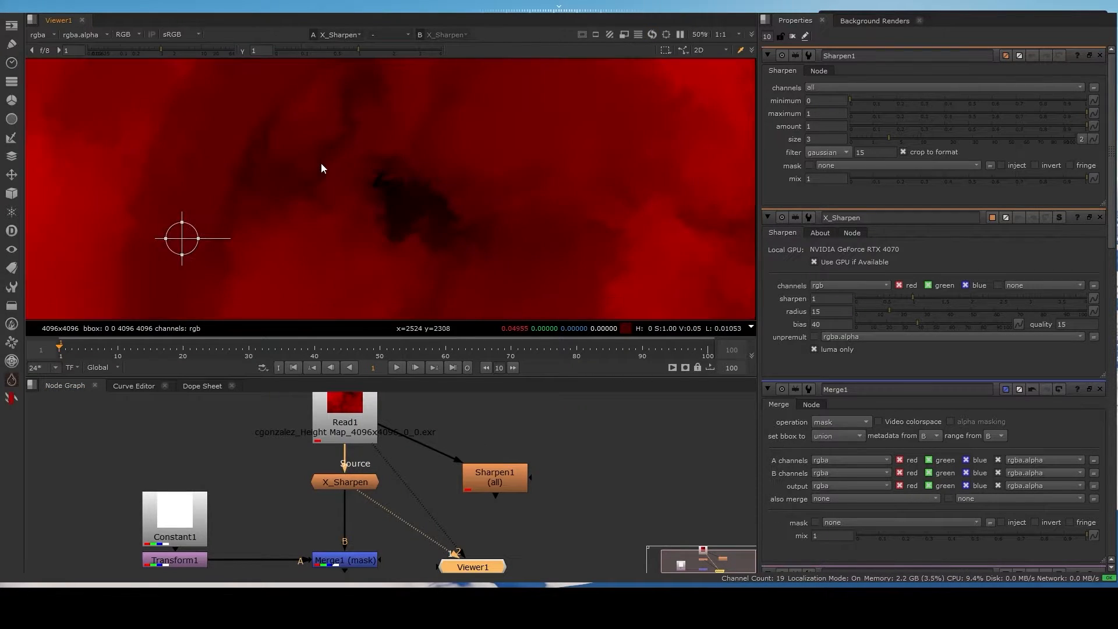
# - Move Sharpen1 out of the way and display Merge1 through Viewer1's first input, with Viewer1 level beside it
pyautogui.moveTo(506, 477); pyautogui.dragTo(529, 455)
pyautogui.moveTo(396, 512); pyautogui.dragTo(372, 452, button='middle')
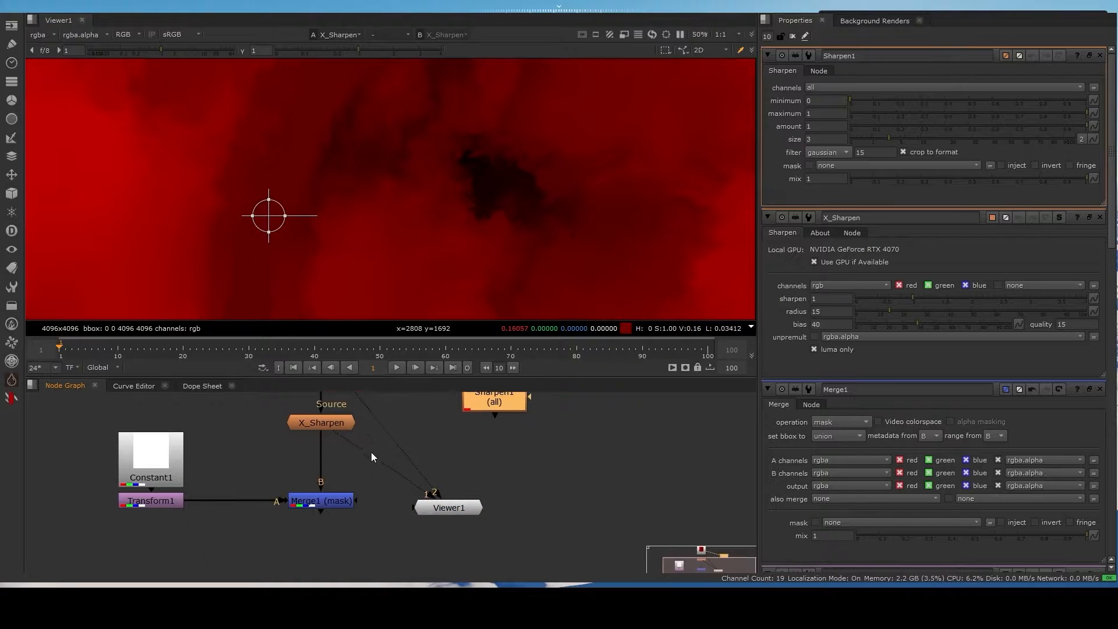
pyautogui.scroll(-1, 357, 481)
pyautogui.click(343, 499)
pyautogui.press('1')
pyautogui.click(444, 503)
pyautogui.moveTo(444, 503); pyautogui.dragTo(450, 484, button='middle')
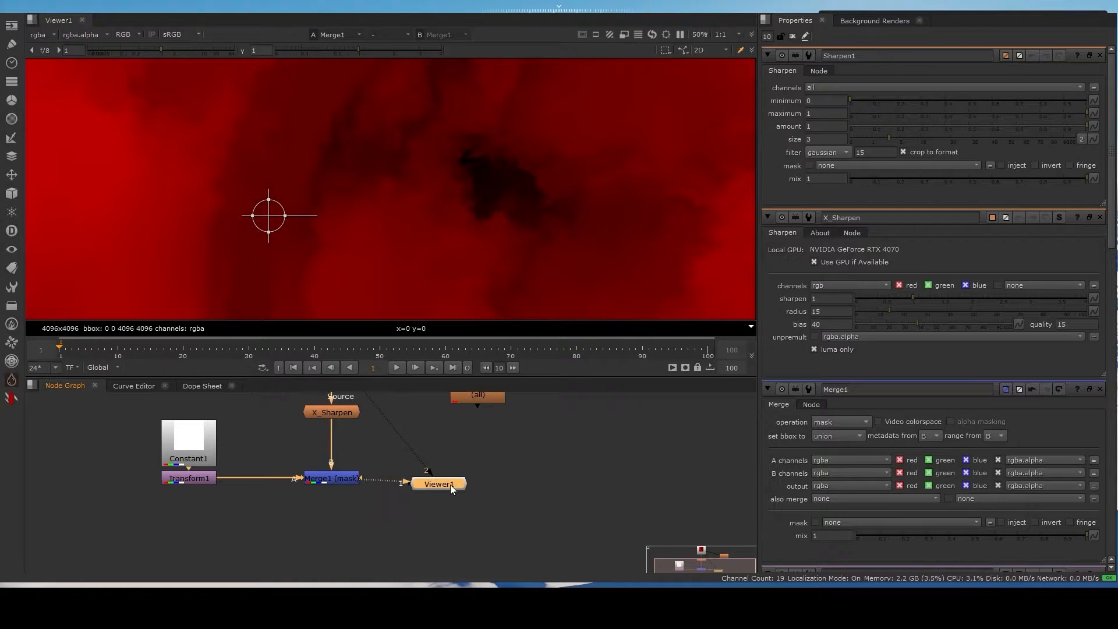
# - Move Viewer1 slightly lower and add a Write node after Merge1
pyautogui.moveTo(450, 485); pyautogui.dragTo(461, 526)
pyautogui.click(321, 480)
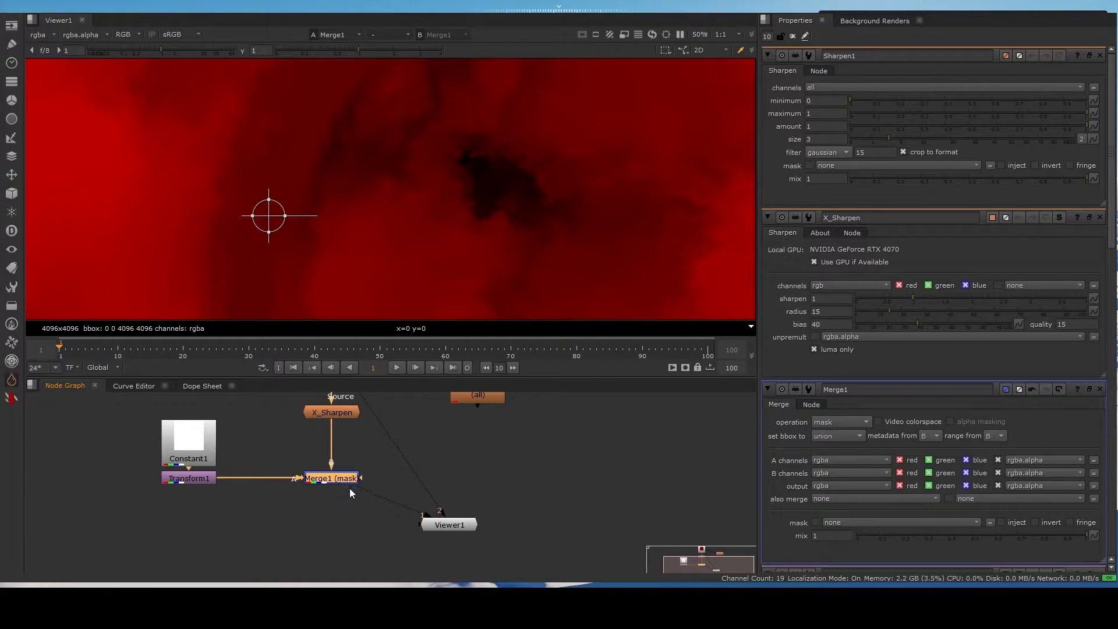
pyautogui.press('w')
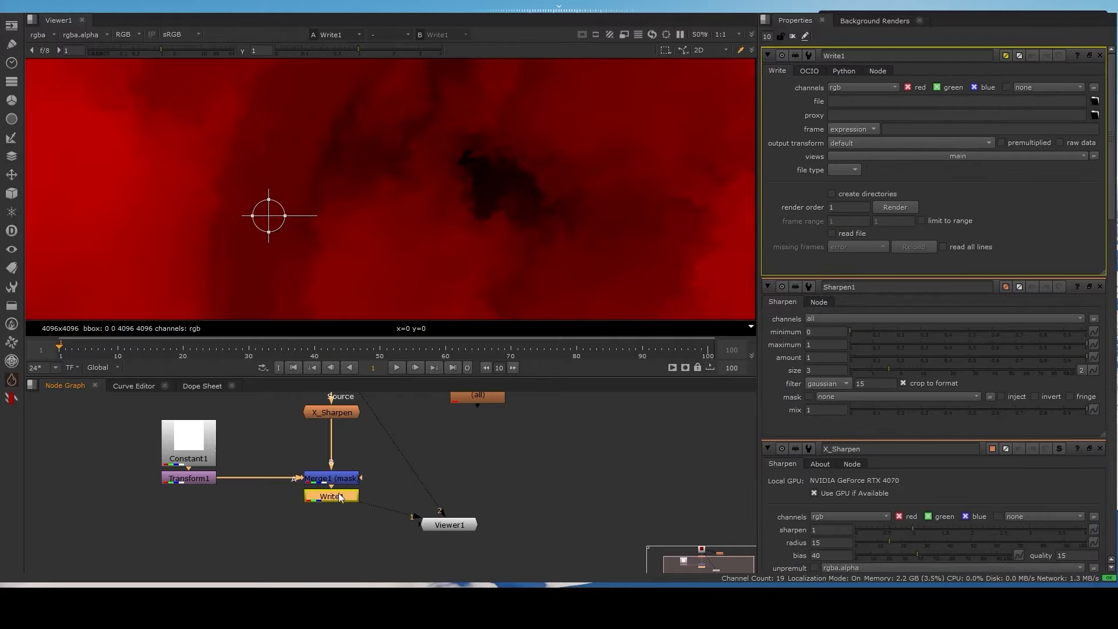
# - Move the Write1 node slightly lower beneath Merge1
pyautogui.moveTo(338, 493); pyautogui.dragTo(341, 512)
pyautogui.click(390, 487)
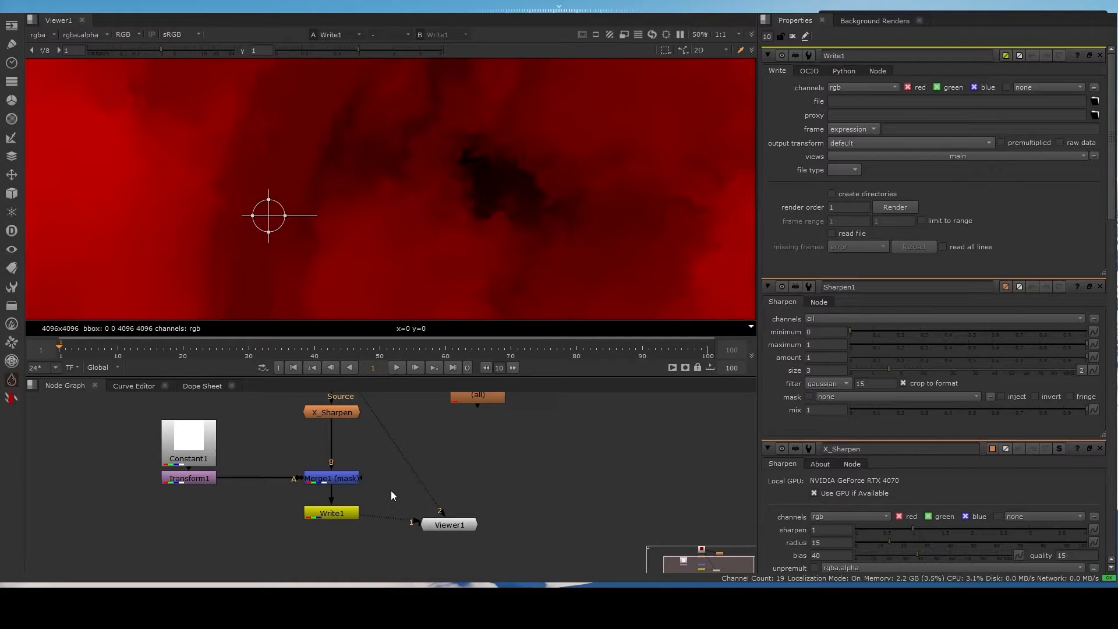
pyautogui.press('w')
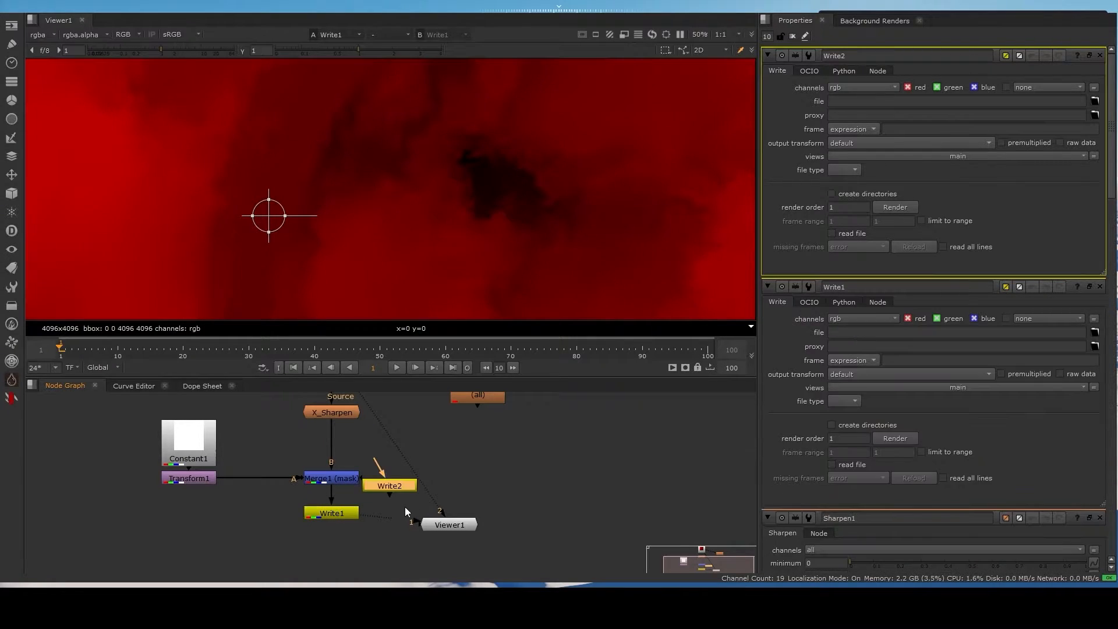
pyautogui.moveTo(401, 490); pyautogui.dragTo(519, 516)
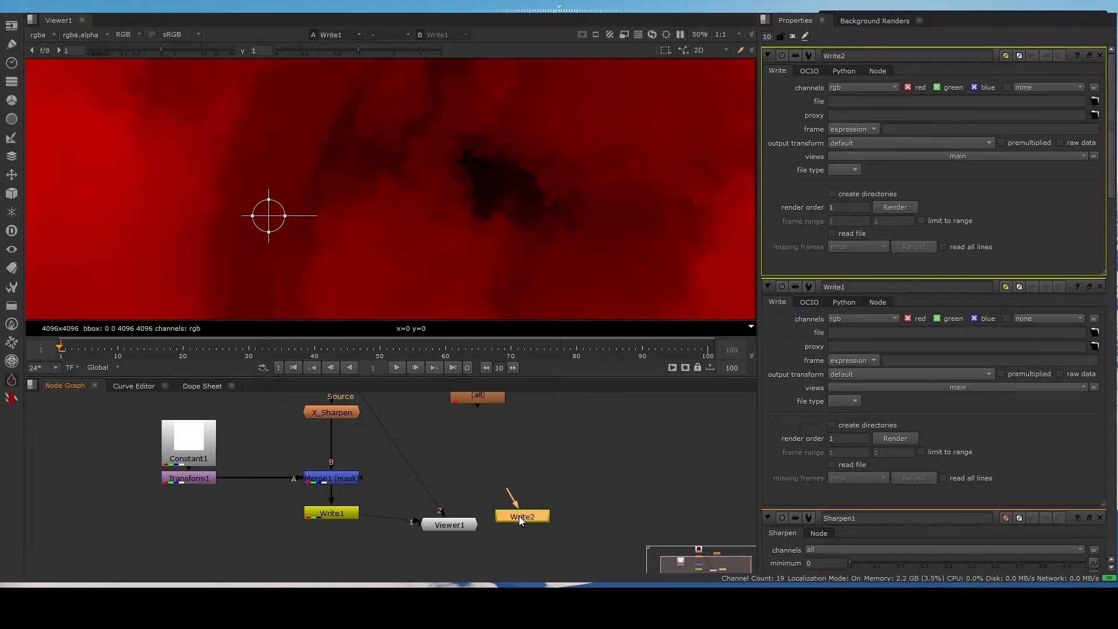
pyautogui.press('Delete')
# - Set Write1 to output Landscape/heightmap_4k.exr as an EXR file with the 32 bit float datatype
pyautogui.click(334, 512)
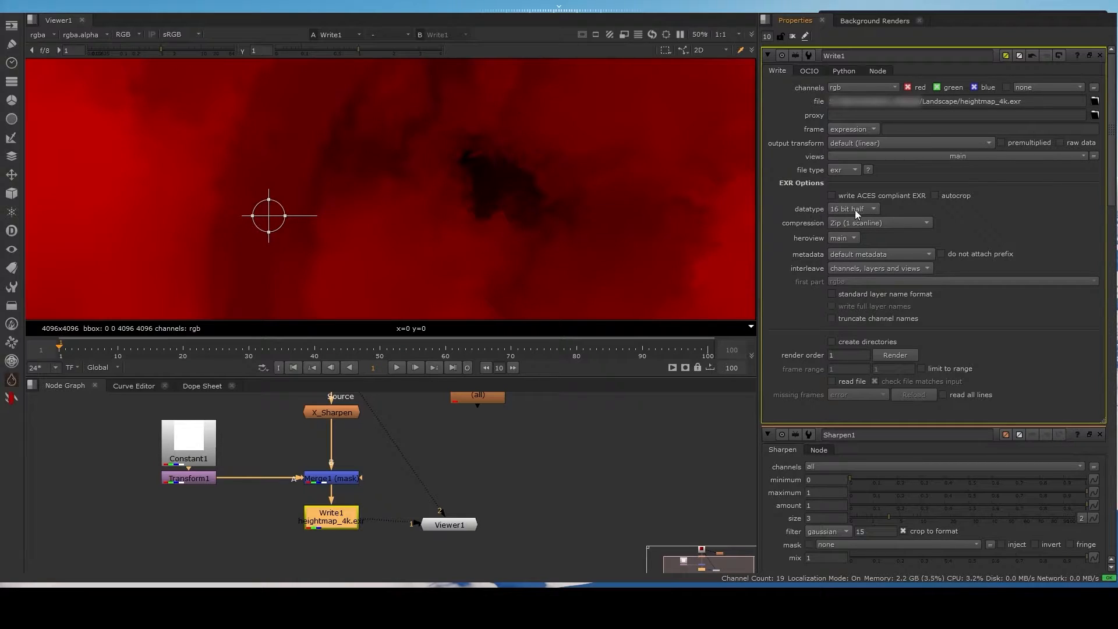
pyautogui.scroll(-1, 872, 207)
pyautogui.click(556, 468)
pyautogui.moveTo(324, 512); pyautogui.dragTo(324, 518)
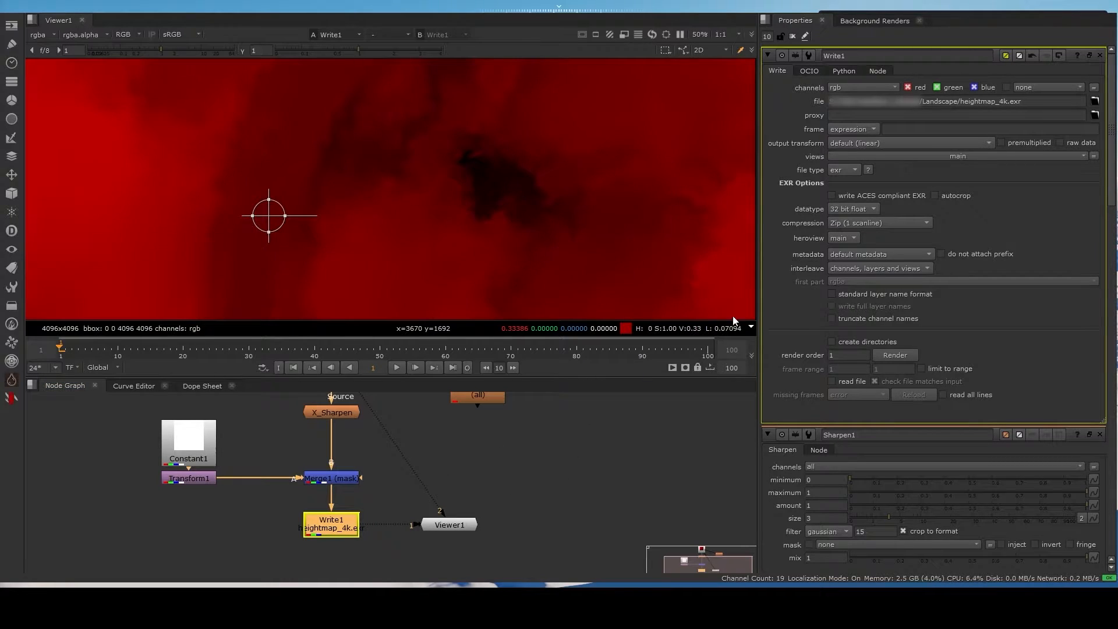
# - Move Viewer1 diagonally below Write1 in the node graph
pyautogui.moveTo(452, 518); pyautogui.dragTo(414, 500, button='middle')
pyautogui.scroll(-2, 414, 500)
pyautogui.moveTo(417, 502); pyautogui.dragTo(415, 527)
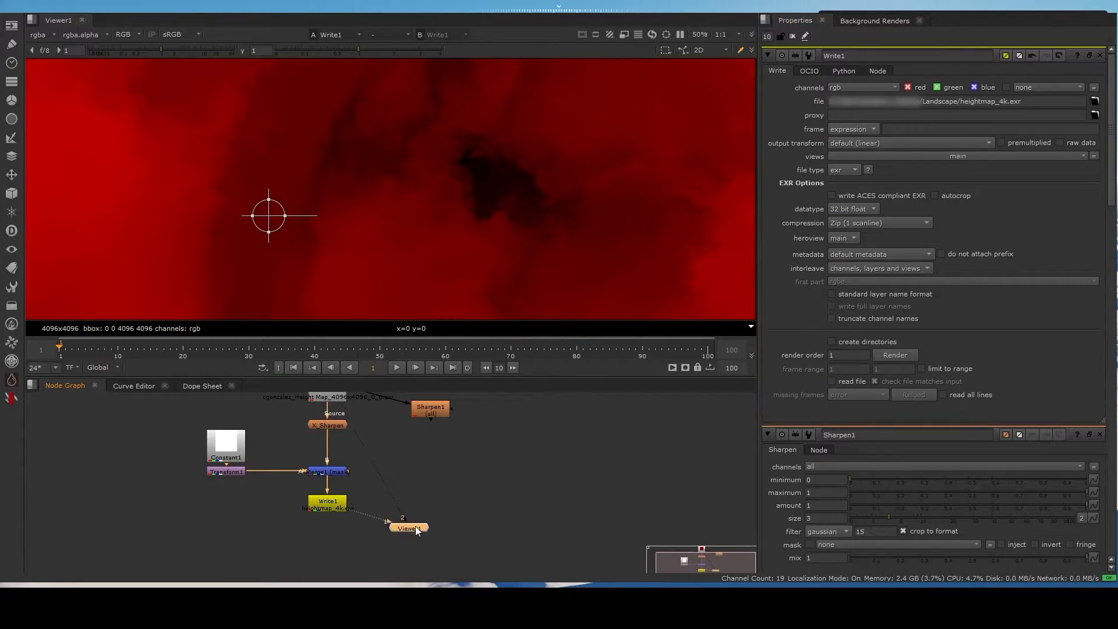
pyautogui.scroll(2, 402, 506)
pyautogui.scroll(-4, 372, 230)
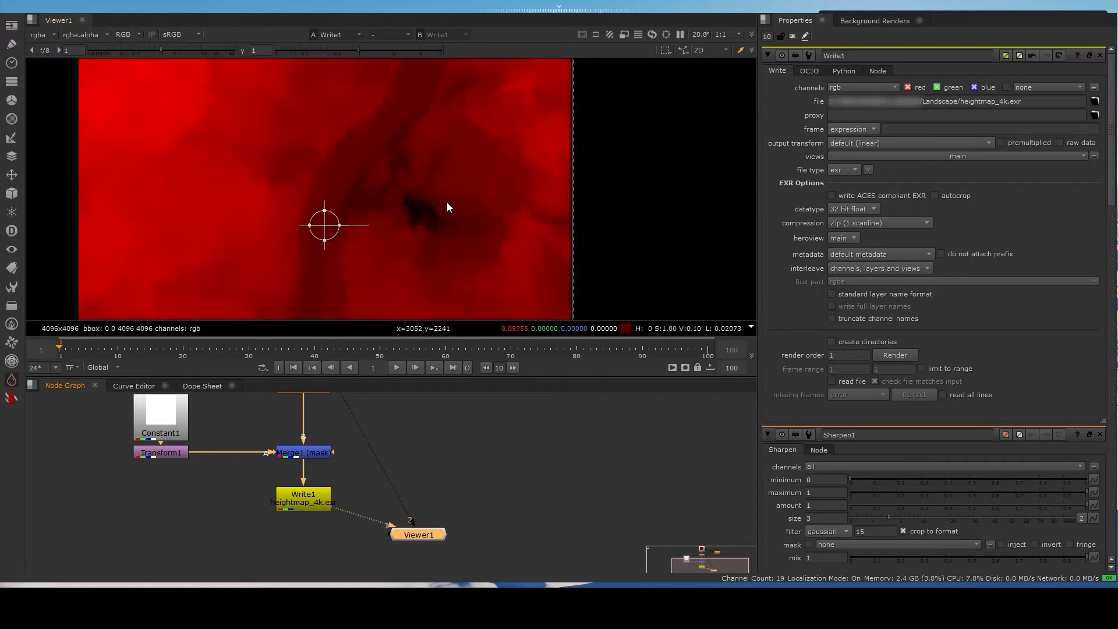
pyautogui.moveTo(447, 208); pyautogui.dragTo(451, 149, button='middle')
# - Duplicate Write1 beside the original and connect the copy's input to Merge1
pyautogui.scroll(2, 357, 481)
pyautogui.moveTo(215, 474); pyautogui.dragTo(519, 518)
pyautogui.hotkey('alt', 'c')
pyautogui.moveTo(470, 462); pyautogui.dragTo(307, 456)
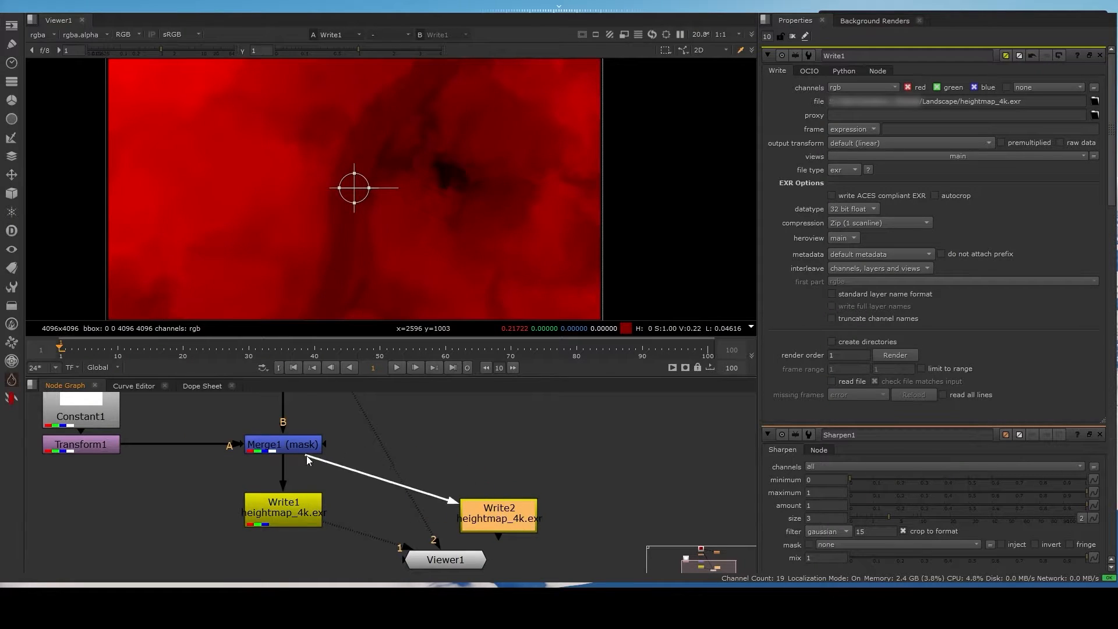
# - Change Write2's output file to heightmap_2k.png and set its PNG data type to 16 bit
pyautogui.doubleClick(503, 519)
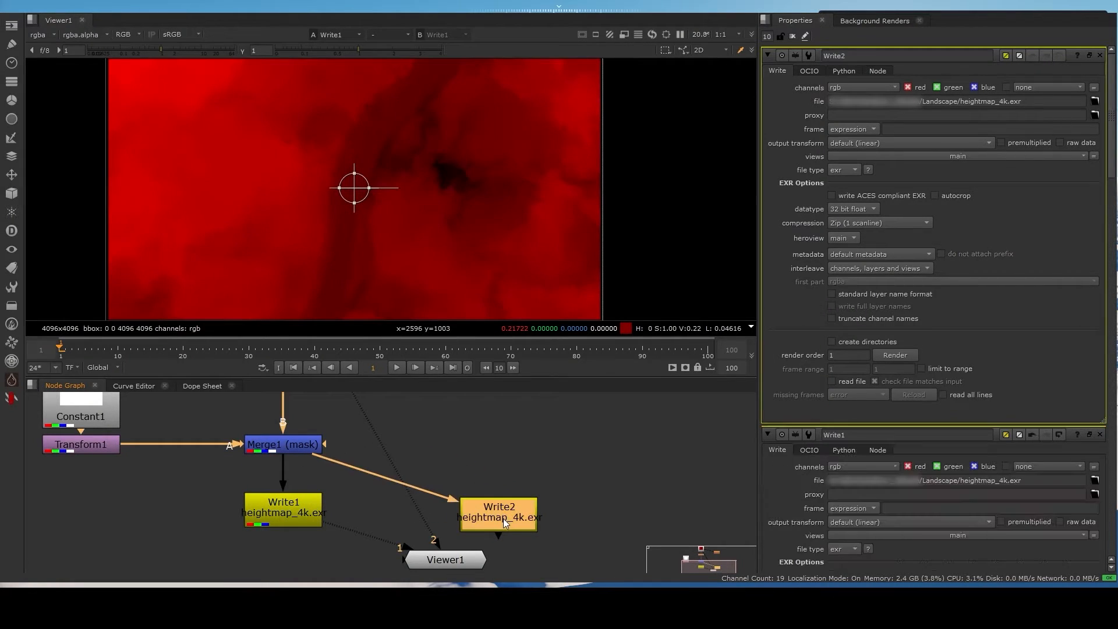
pyautogui.click(1001, 102)
pyautogui.write('2')
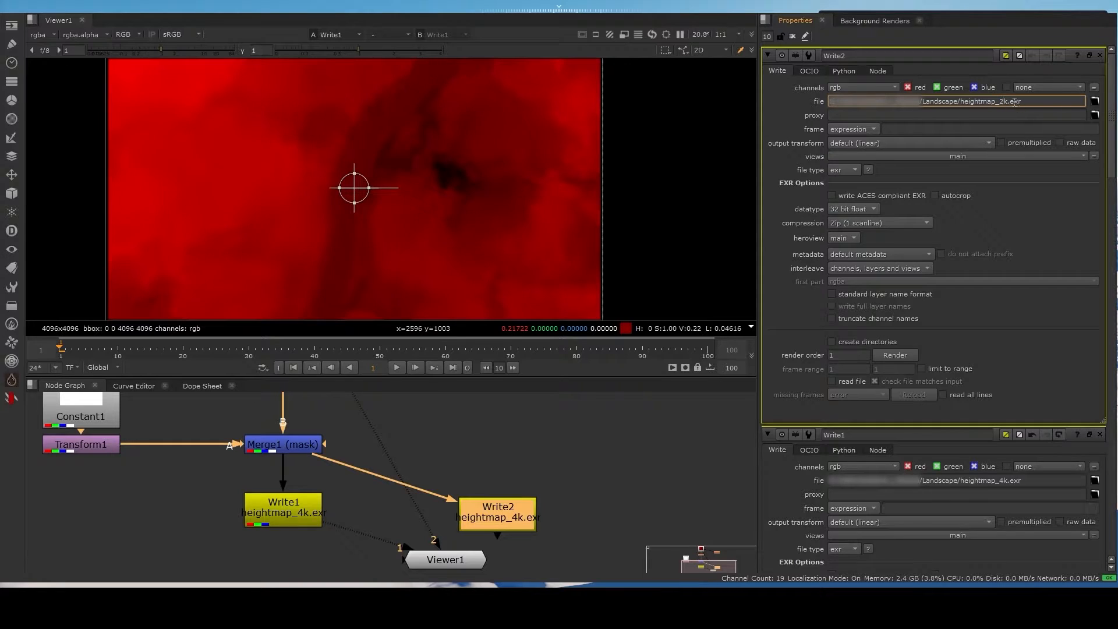
pyautogui.moveTo(1011, 102); pyautogui.dragTo(1029, 102)
pyautogui.write('png')
pyautogui.press('Return')
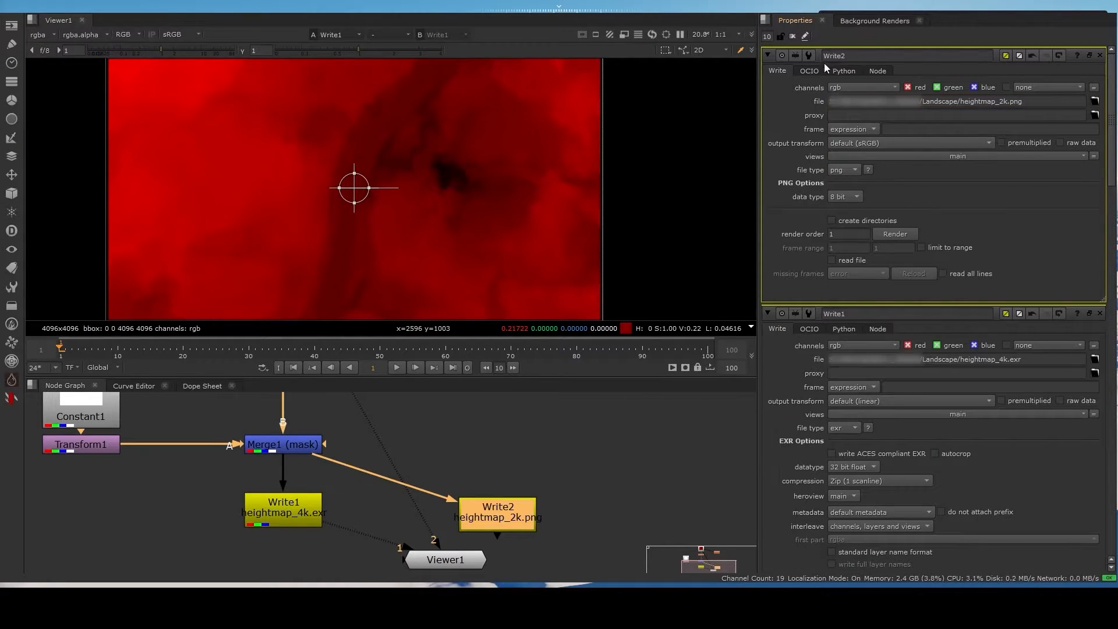
pyautogui.click(860, 208)
pyautogui.click(463, 475)
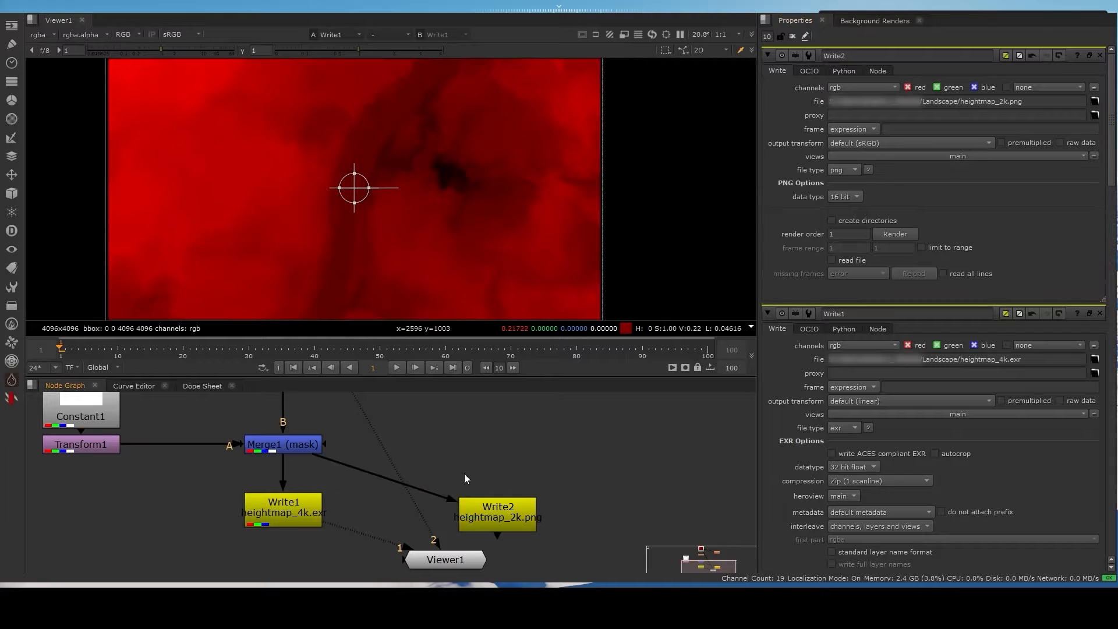
# - Route the connection from Merge1 to Write2 through a corner Dot, and move Viewer1 and Write2 lower
pyautogui.keyDown('ctrl'); pyautogui.moveTo(385, 477); pyautogui.dragTo(497, 444); pyautogui.keyUp('ctrl')
pyautogui.scroll(-3, 501, 533)
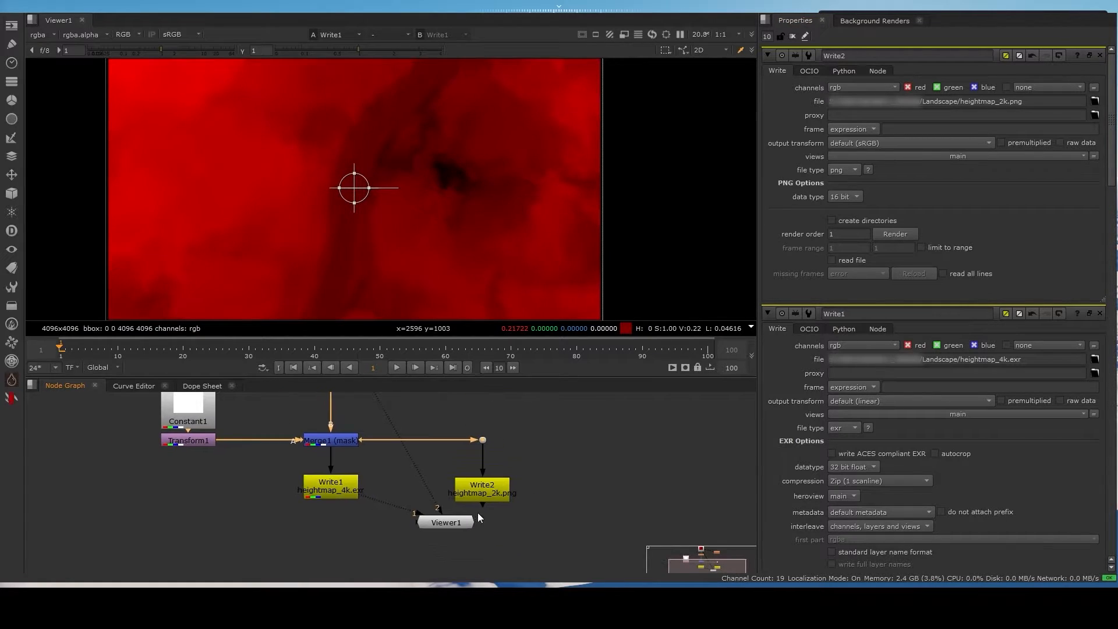
pyautogui.moveTo(469, 522); pyautogui.dragTo(411, 540)
pyautogui.moveTo(481, 496); pyautogui.dragTo(485, 543)
pyautogui.scroll(2, 502, 473)
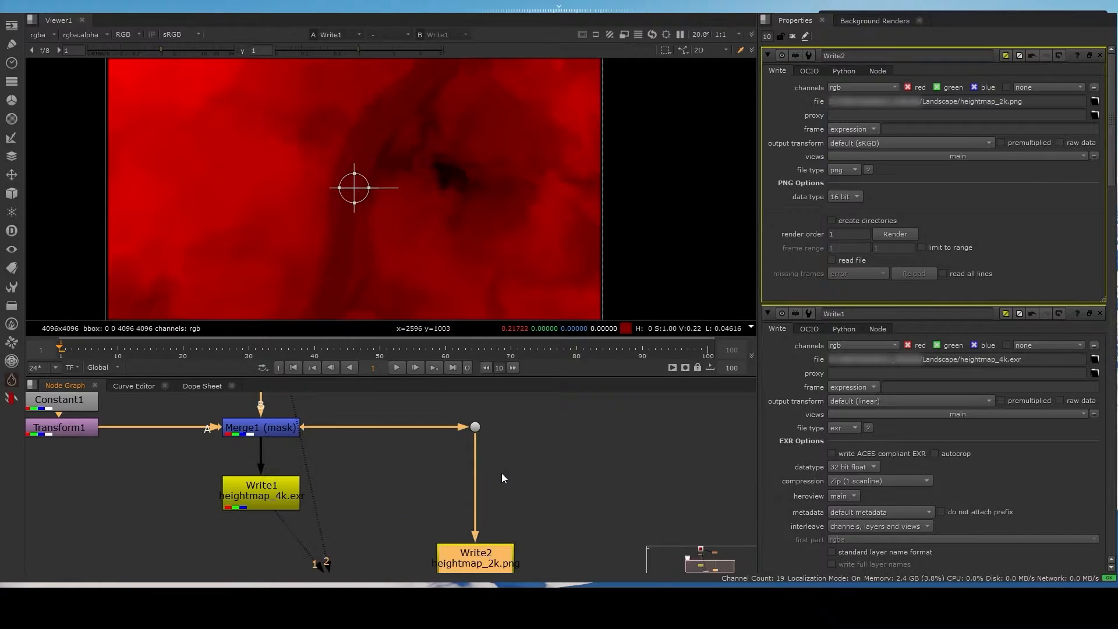
# - Insert a Reformat node between the Dot and Write2 with a 2160x2160 output format named Unreal_Format
pyautogui.click(479, 430)
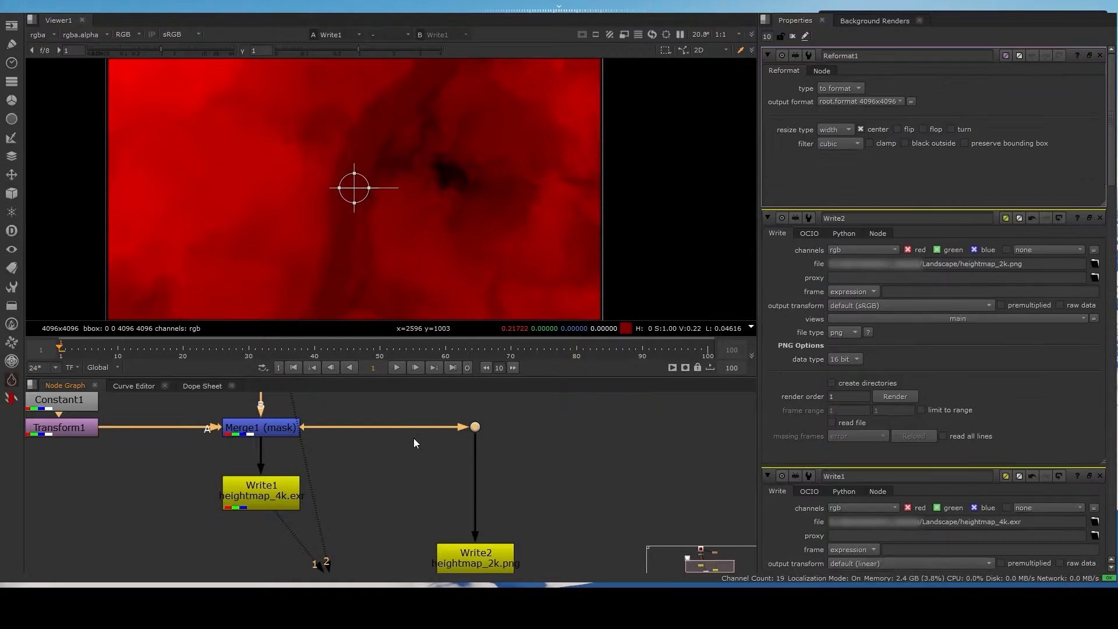
pyautogui.moveTo(480, 453); pyautogui.dragTo(492, 478)
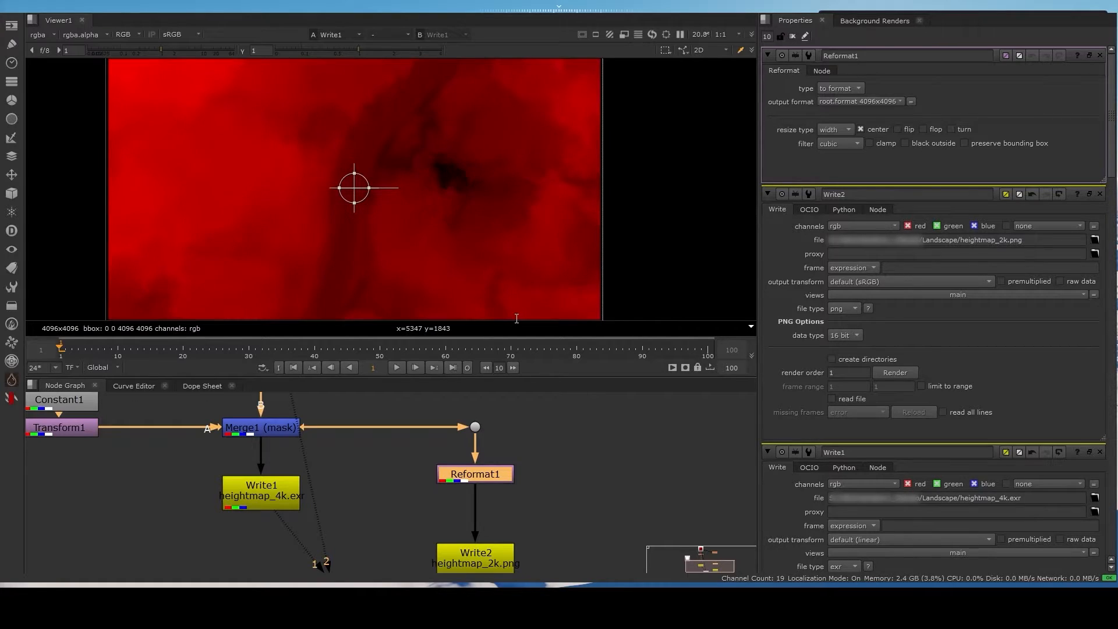
pyautogui.click(626, 524)
# - Connect Reformat1 to Viewer1's first input and the Dot to its second, and compare the two image sizes
pyautogui.click(503, 476)
pyautogui.press('1')
pyautogui.scroll(-3, 455, 169)
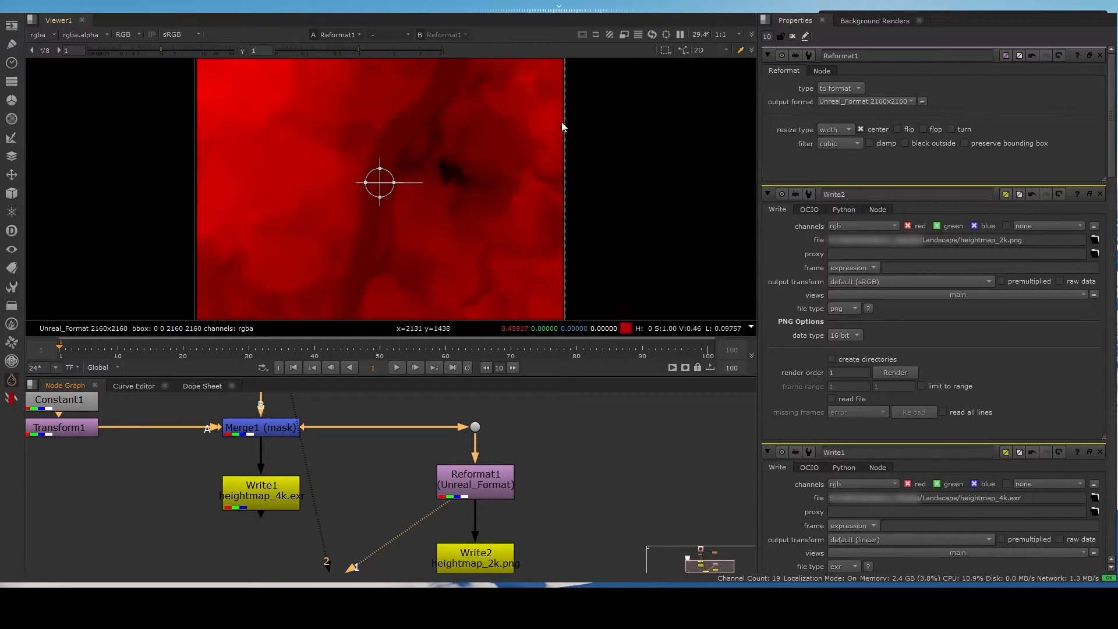
pyautogui.moveTo(549, 75); pyautogui.dragTo(539, 160, button='middle')
pyautogui.scroll(2, 568, 86)
pyautogui.scroll(1, 571, 81)
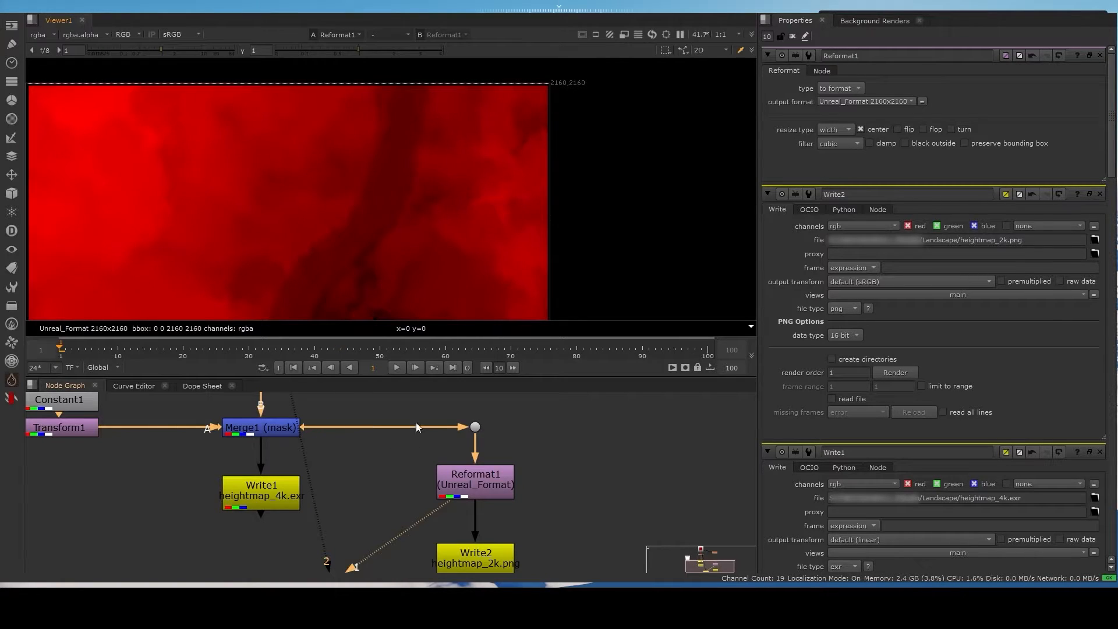
pyautogui.click(475, 427)
pyautogui.press('2')
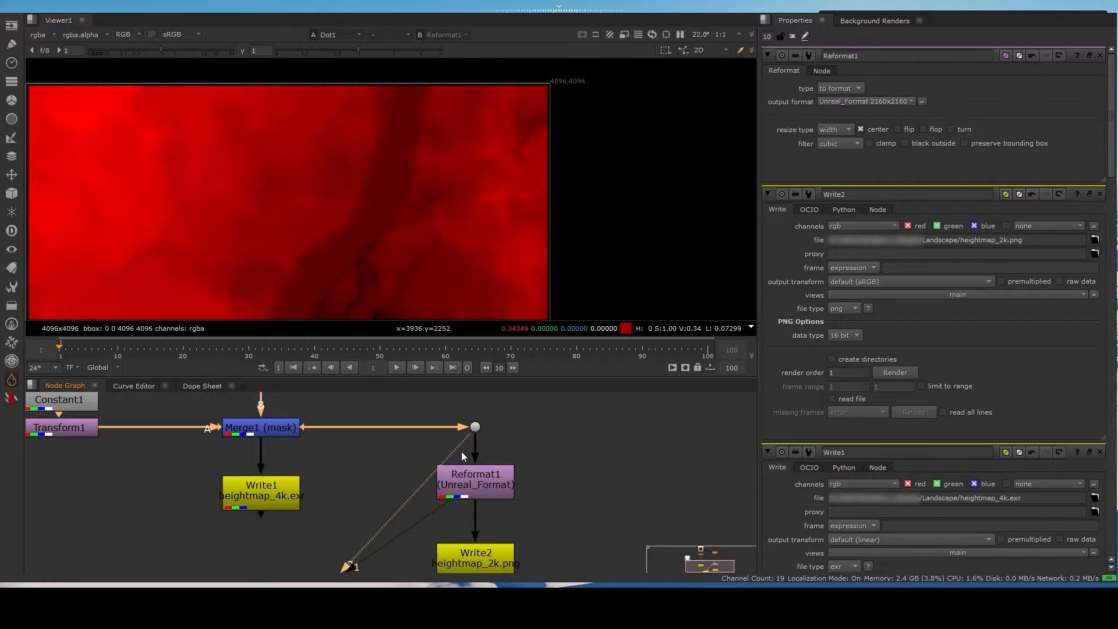
# - Move Viewer1 out to the far side of Write2, clear of the Write nodes
pyautogui.click(494, 489)
pyautogui.scroll(-1, 508, 517)
pyautogui.moveTo(563, 539); pyautogui.dragTo(541, 458, button='middle')
pyautogui.moveTo(350, 490); pyautogui.dragTo(590, 511)
# - Open Write2's settings and start rendering heightmap_2k.png
pyautogui.click(439, 475)
pyautogui.doubleClick(439, 476)
pyautogui.click(896, 234)
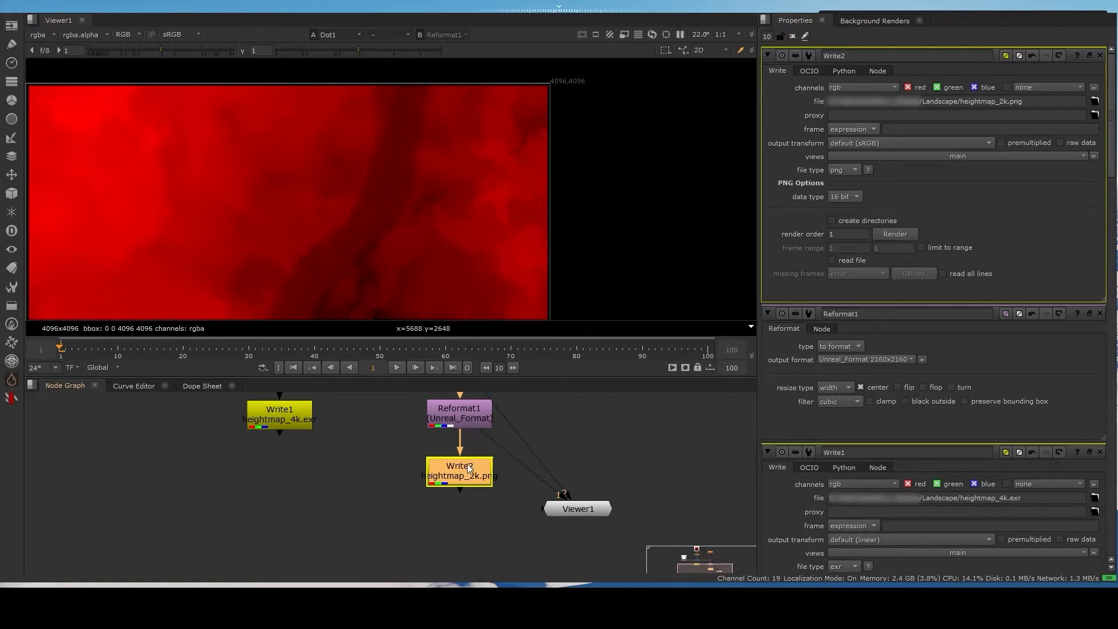
pyautogui.scroll(-1, 455, 475)
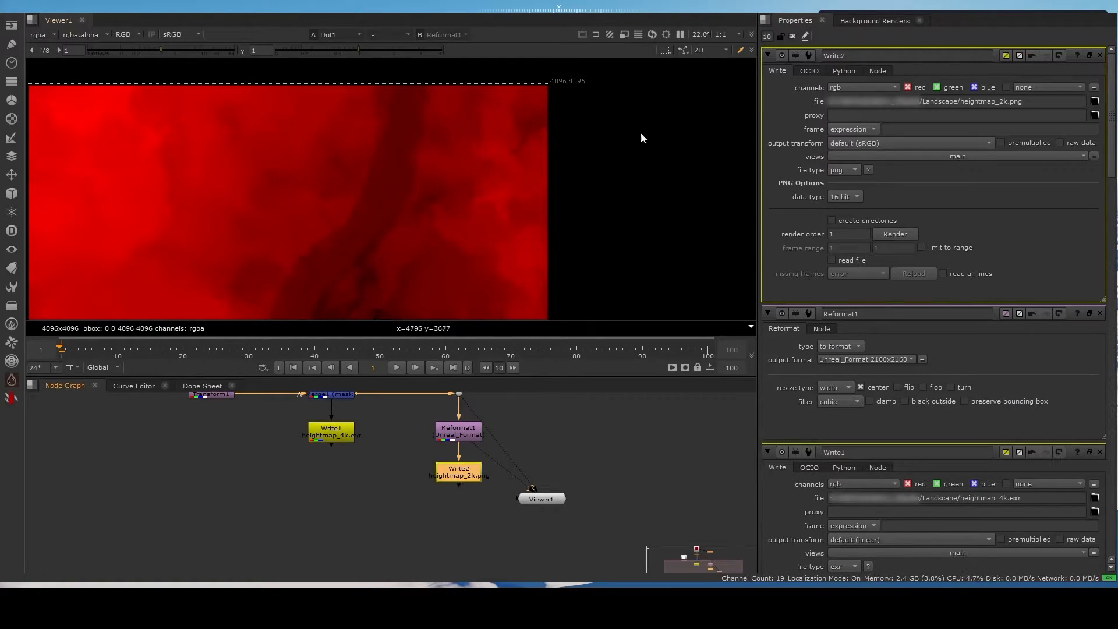
pyautogui.click(334, 509)
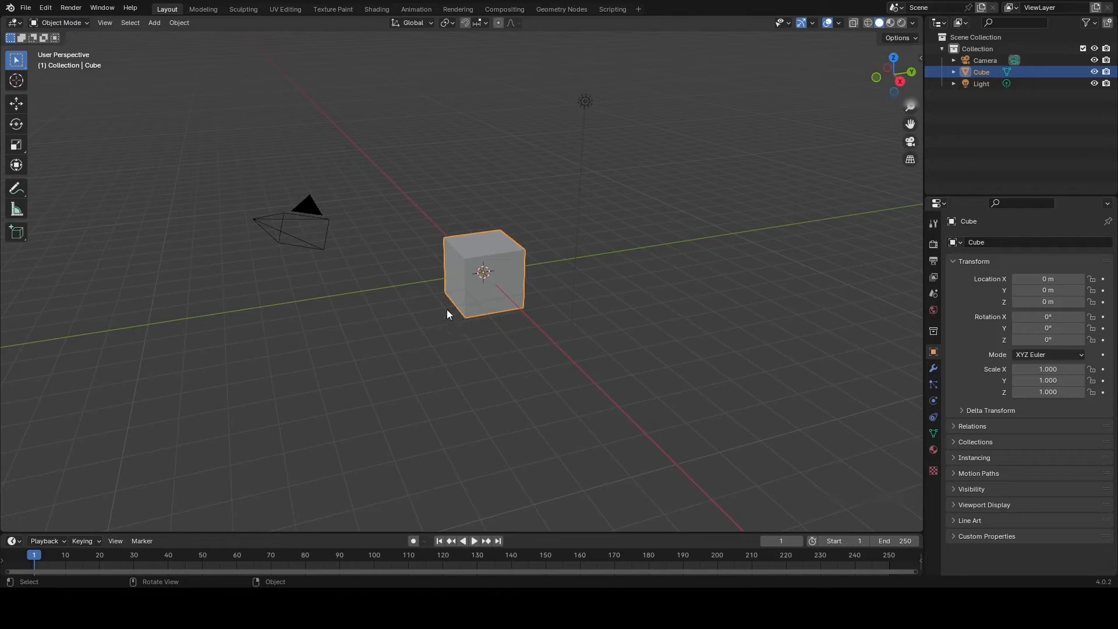
pyautogui.moveTo(471, 183); pyautogui.dragTo(383, 226, button='middle')
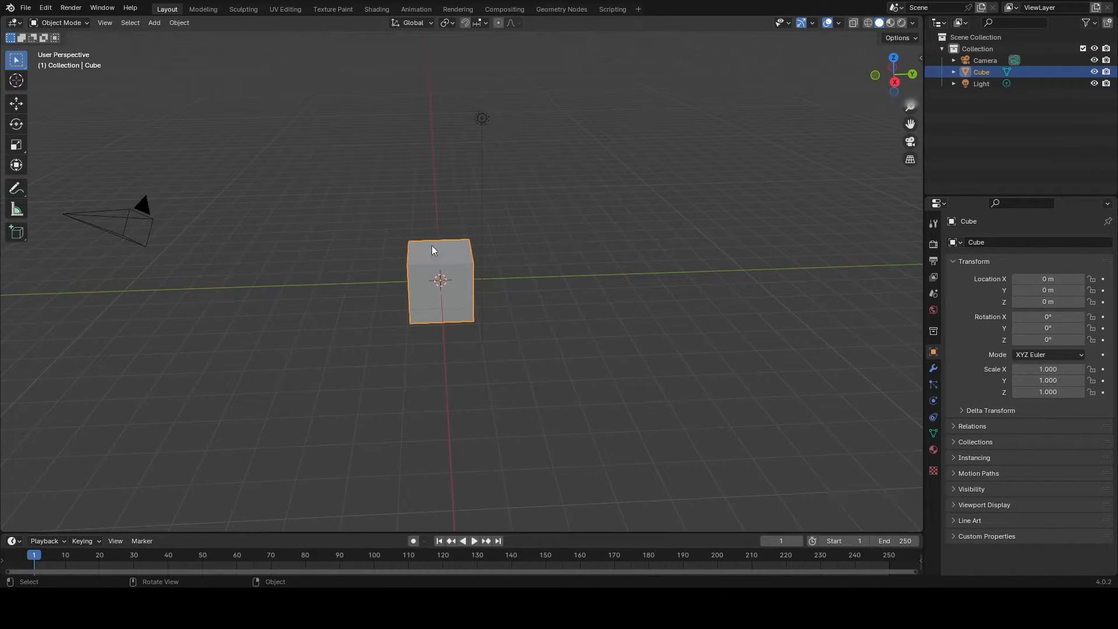
pyautogui.scroll(-2, 430, 243)
pyautogui.scroll(3, 431, 242)
pyautogui.scroll(-3, 428, 245)
pyautogui.scroll(4, 423, 247)
pyautogui.scroll(-4, 423, 245)
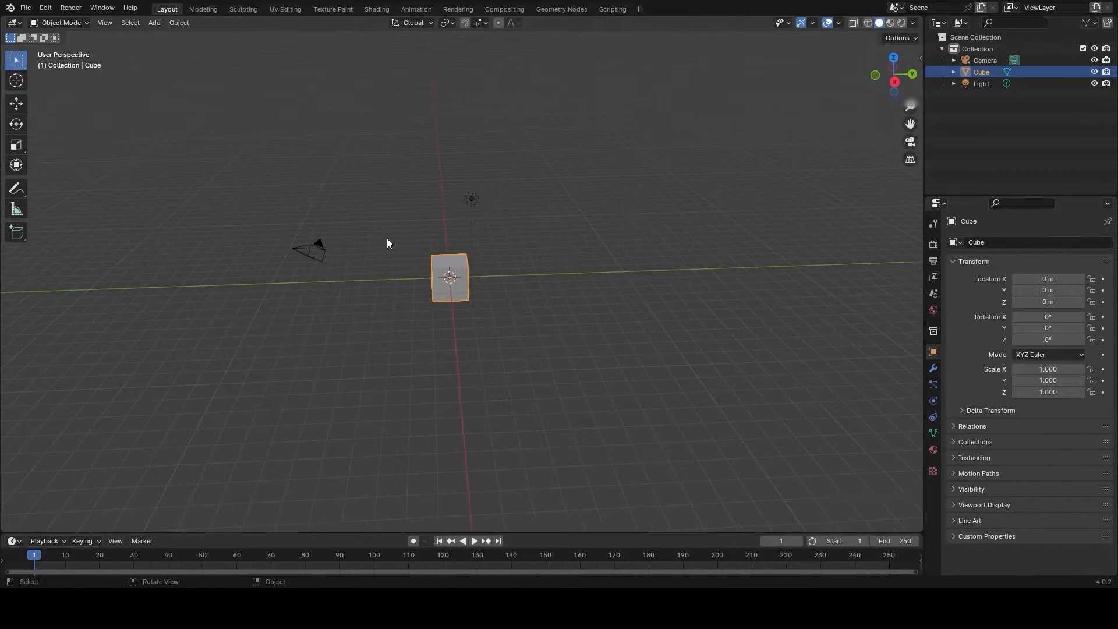
pyautogui.scroll(3, 386, 239)
pyautogui.scroll(-2, 382, 234)
pyautogui.moveTo(407, 220); pyautogui.dragTo(435, 228, button='middle')
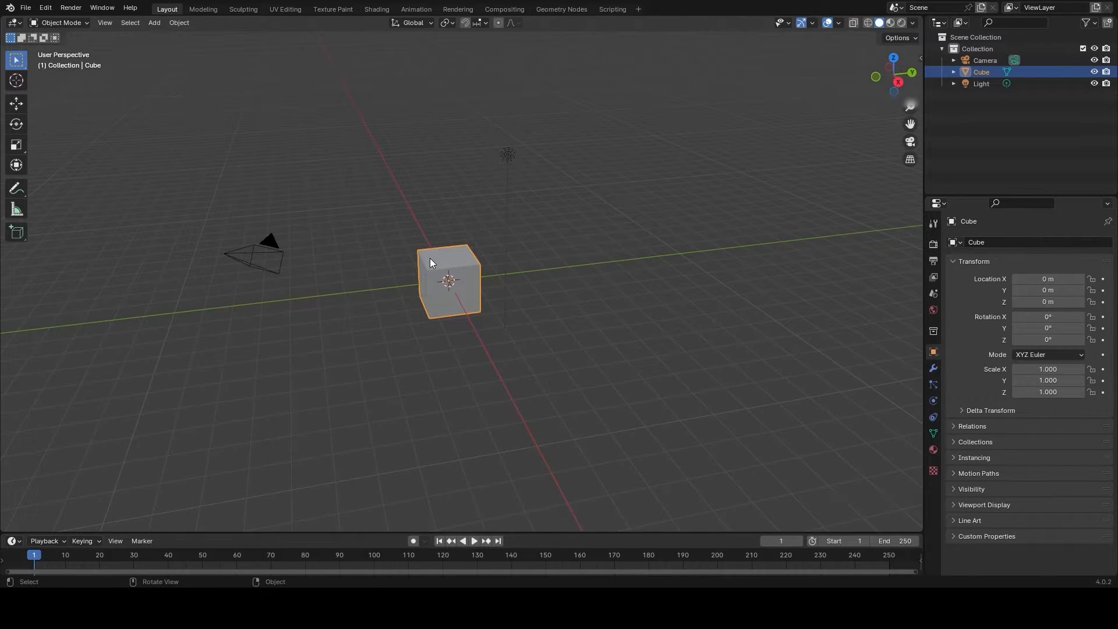
# - In Blender, delete the default cube and add a mesh plane at the origin
pyautogui.press('Delete')
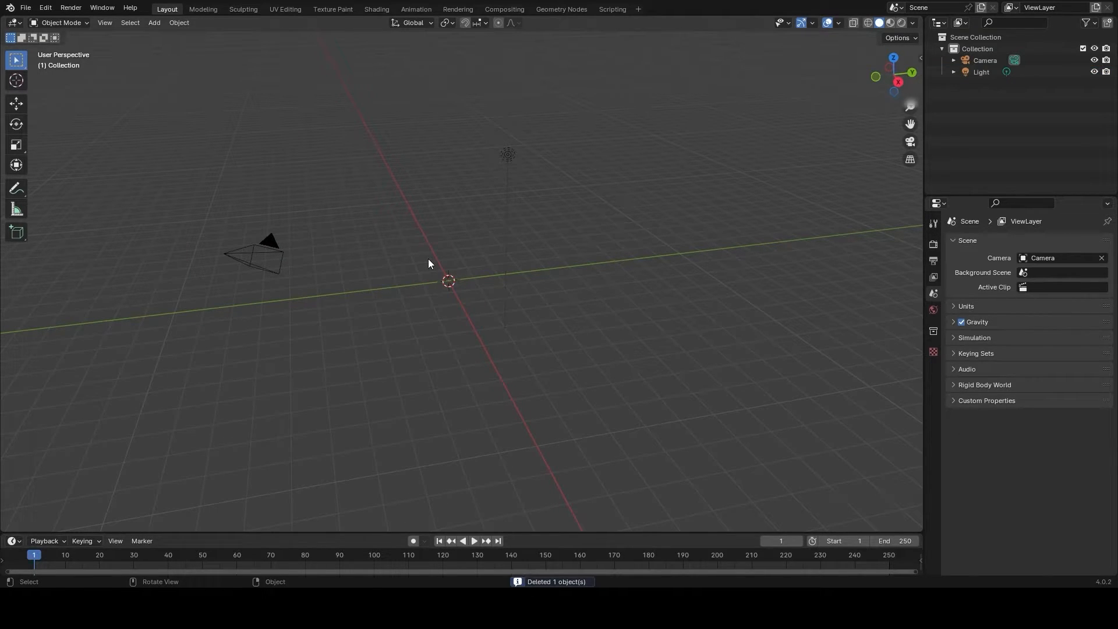
pyautogui.click(155, 25)
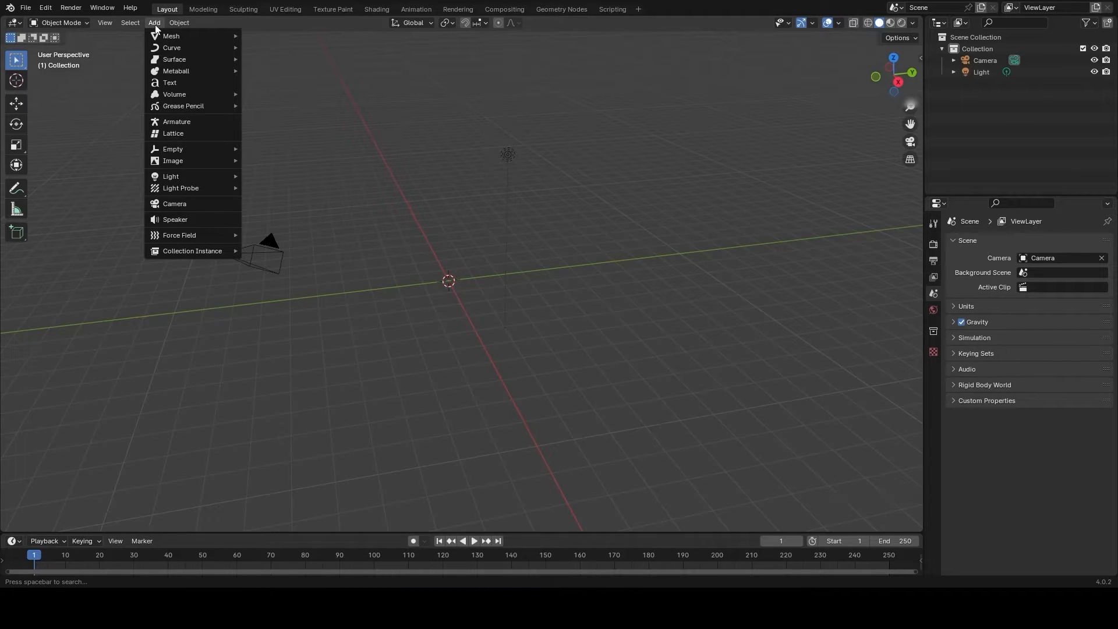
pyautogui.moveTo(156, 39)
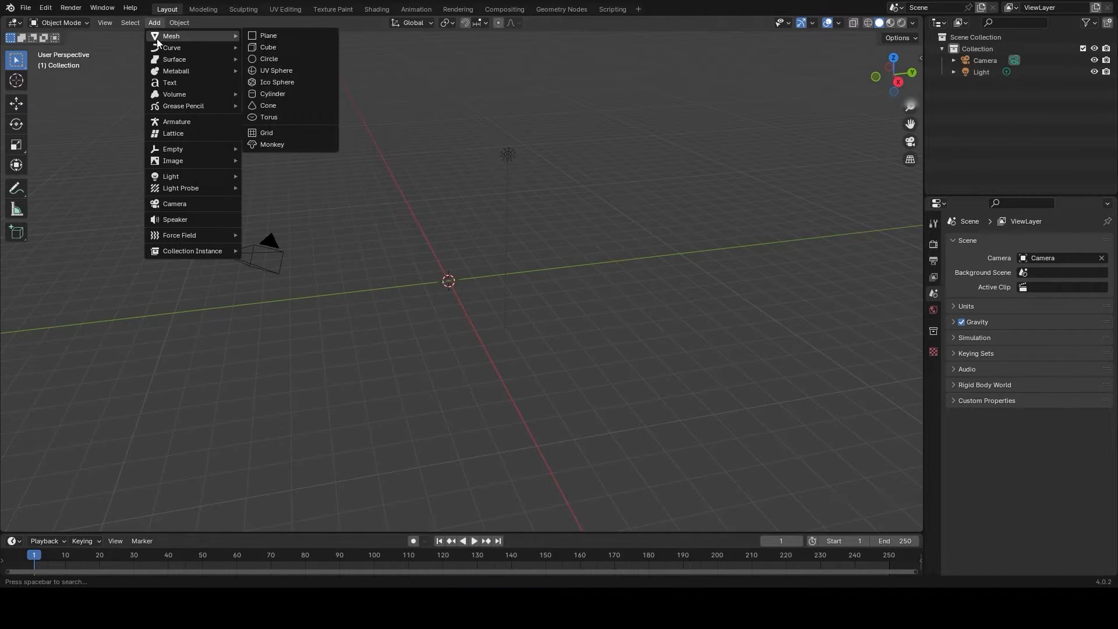
pyautogui.click(280, 35)
pyautogui.click(434, 282)
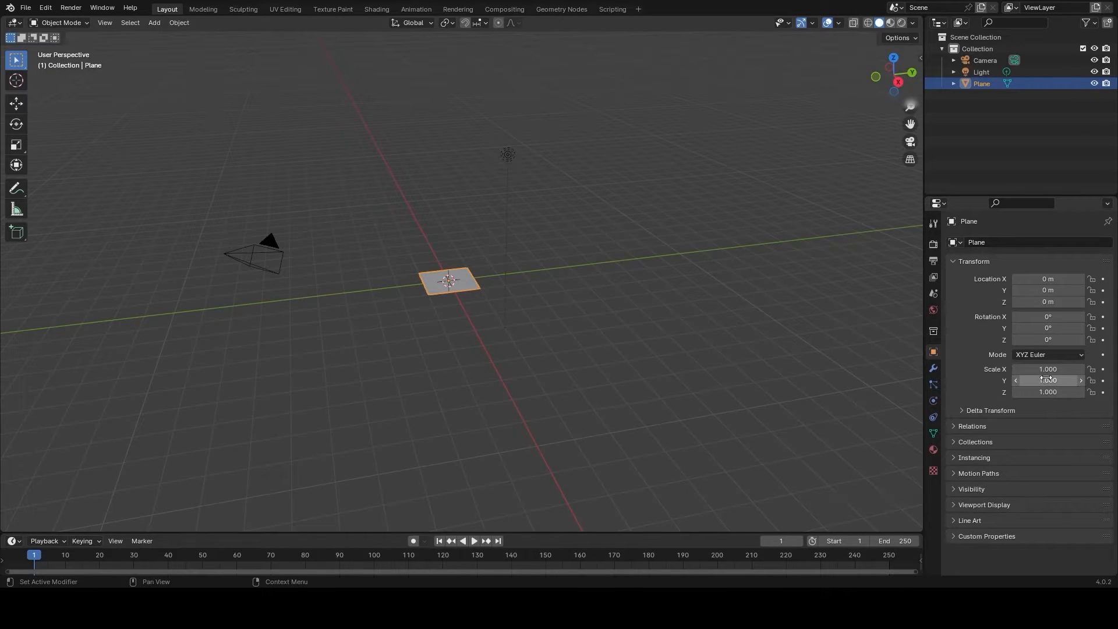
# - Set the plane's X, Y and Z scale to 10
pyautogui.moveTo(1047, 369); pyautogui.dragTo(1031, 392)
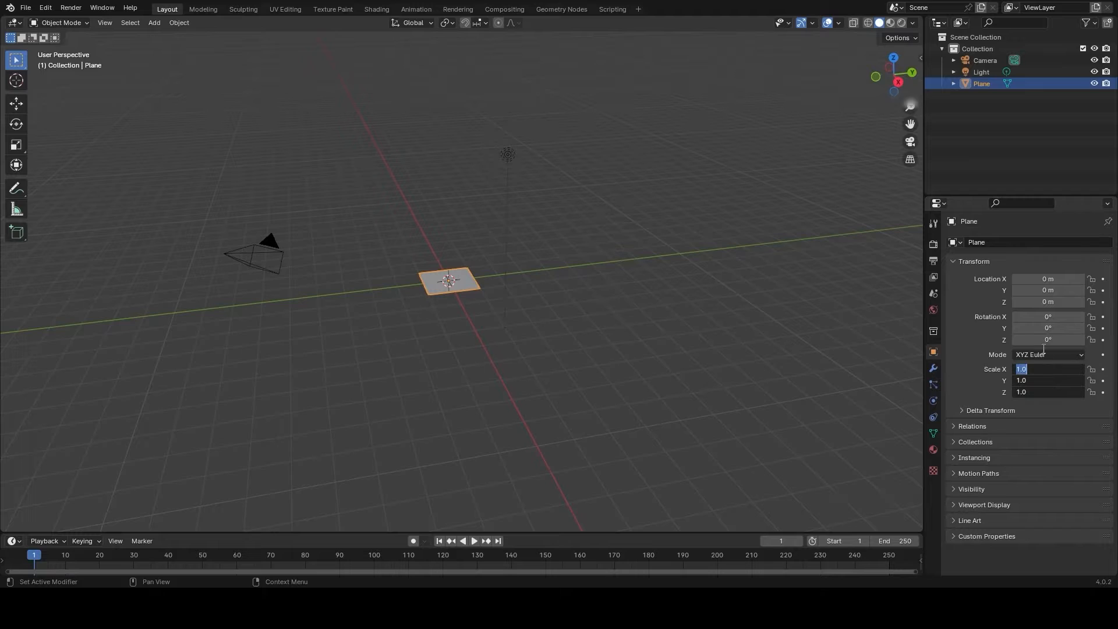
pyautogui.write('10')
pyautogui.press('Return')
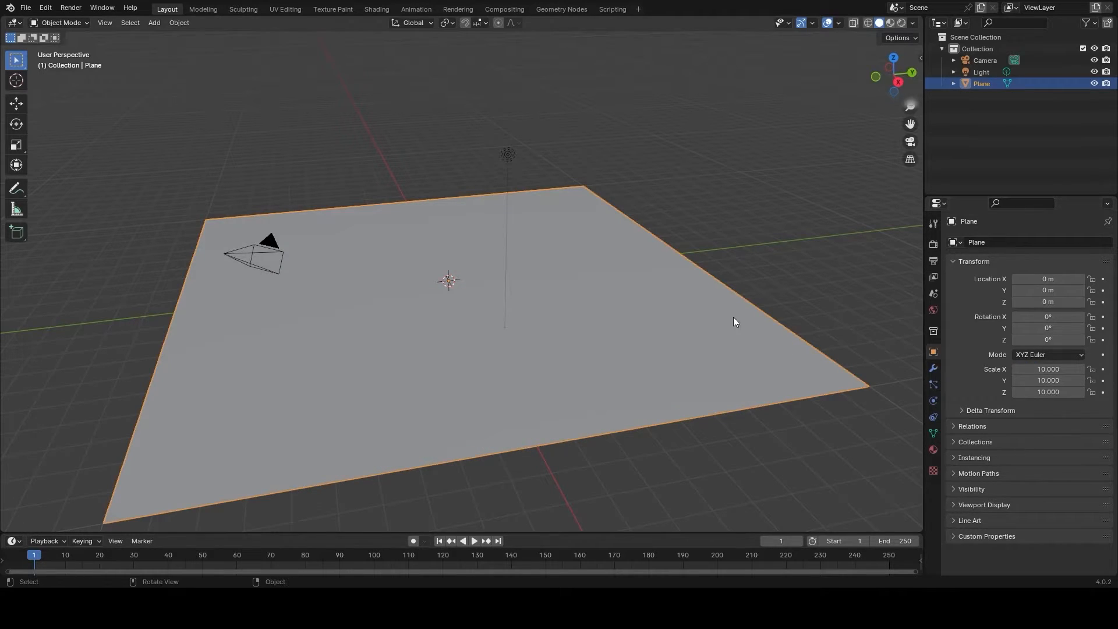
# - Switch the plane from Object Mode to Edit Mode
pyautogui.moveTo(693, 212); pyautogui.dragTo(680, 217, button='middle')
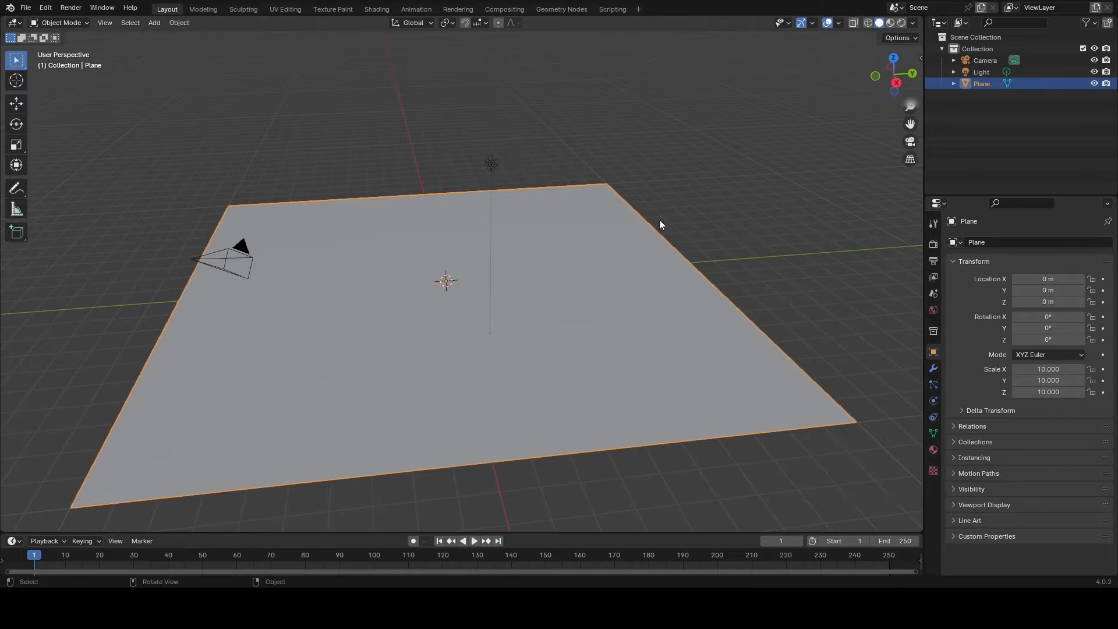
pyautogui.scroll(-3, 508, 261)
pyautogui.moveTo(570, 302); pyautogui.dragTo(528, 278, button='middle')
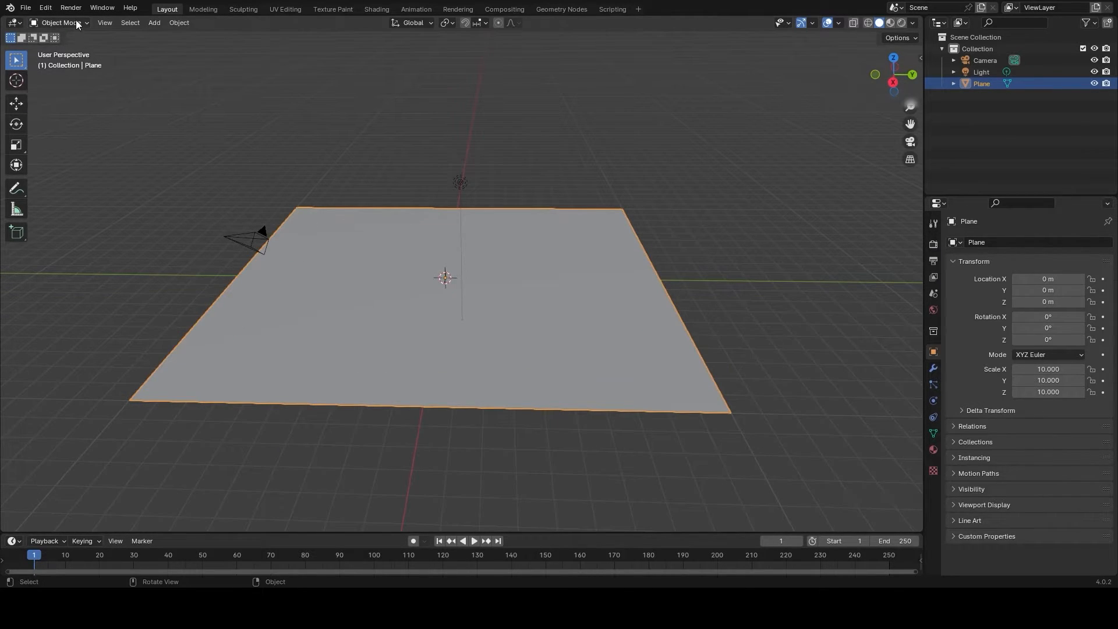
pyautogui.click(59, 23)
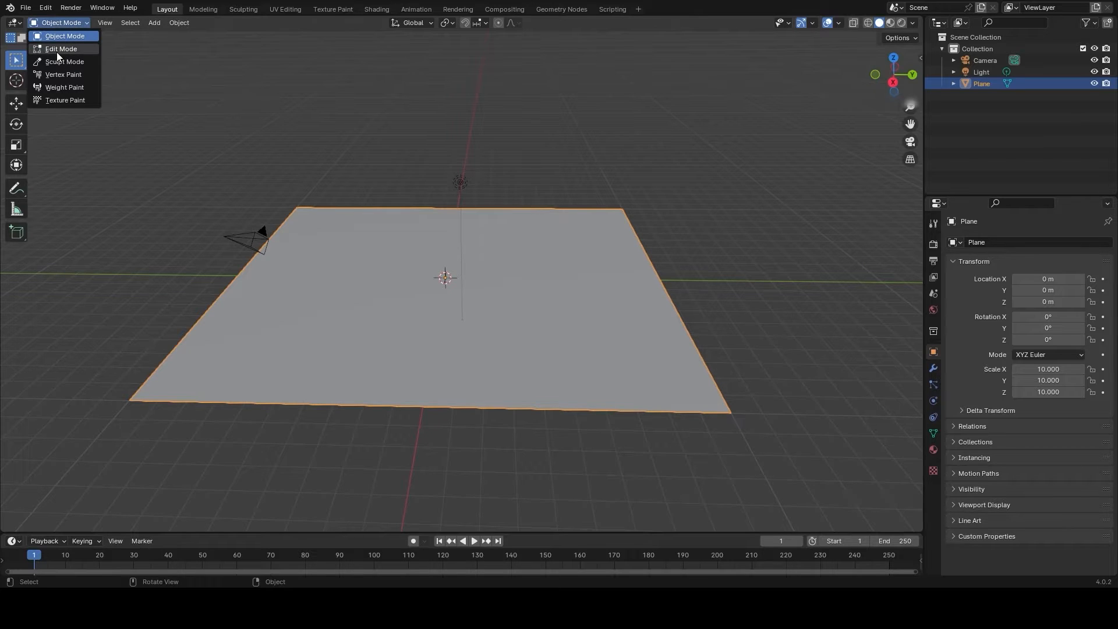
pyautogui.click(58, 50)
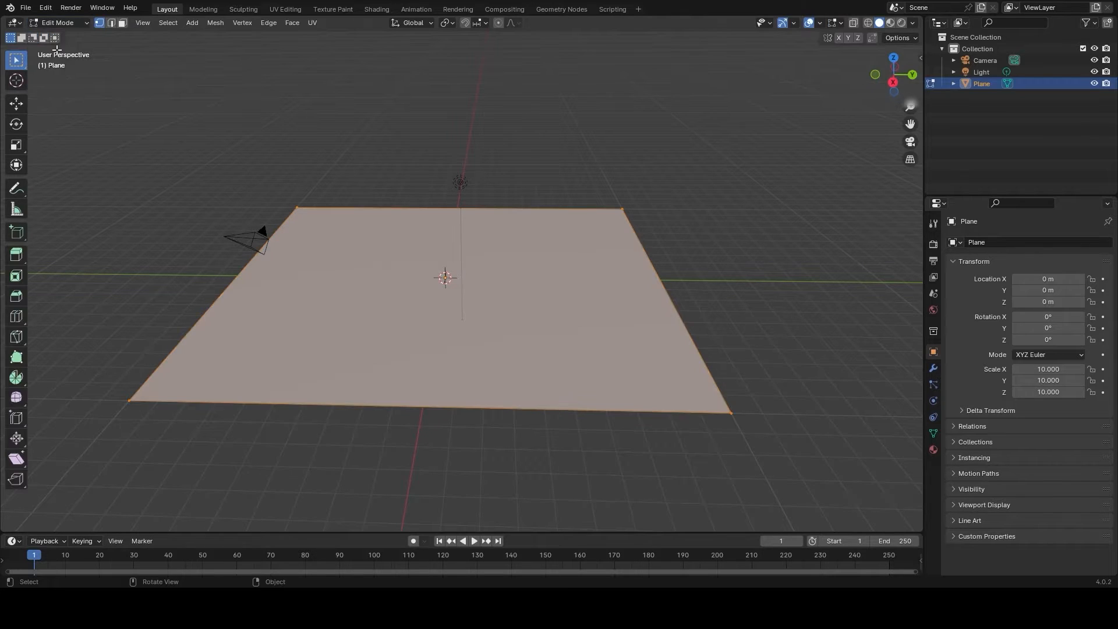
# - Subdivide the plane with 100 cuts and return to Object Mode
pyautogui.rightClick(383, 278)
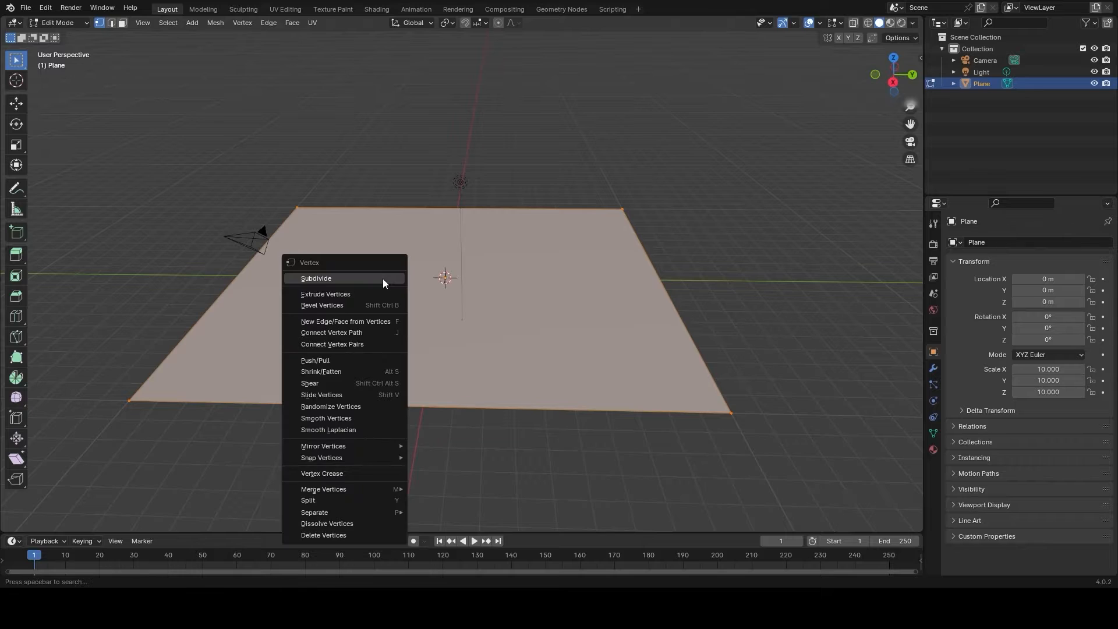
pyautogui.click(340, 278)
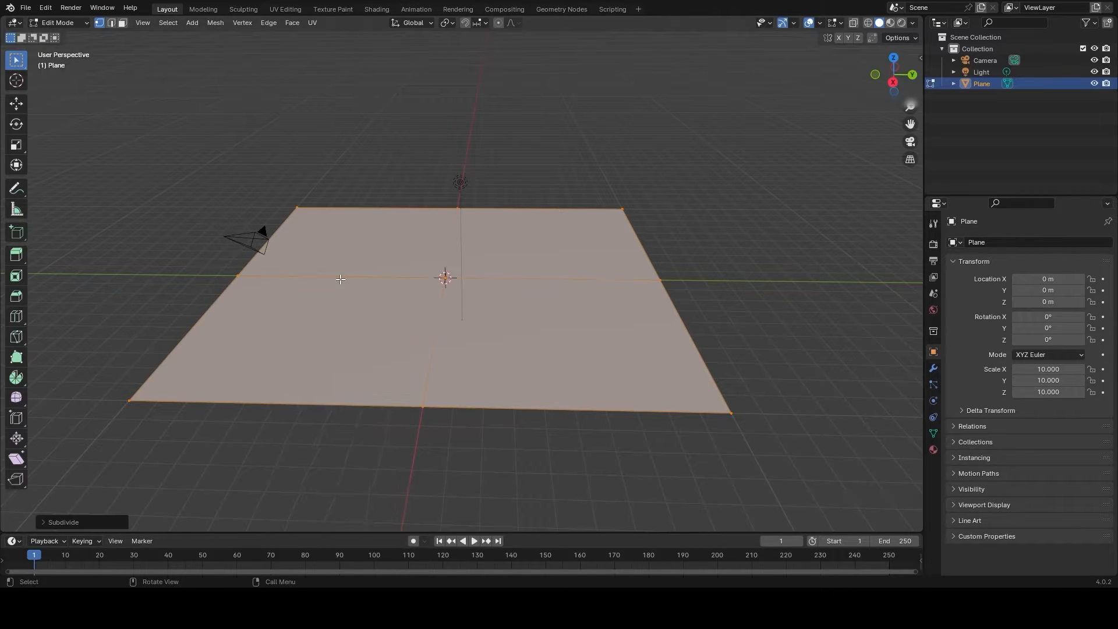
pyautogui.click(57, 522)
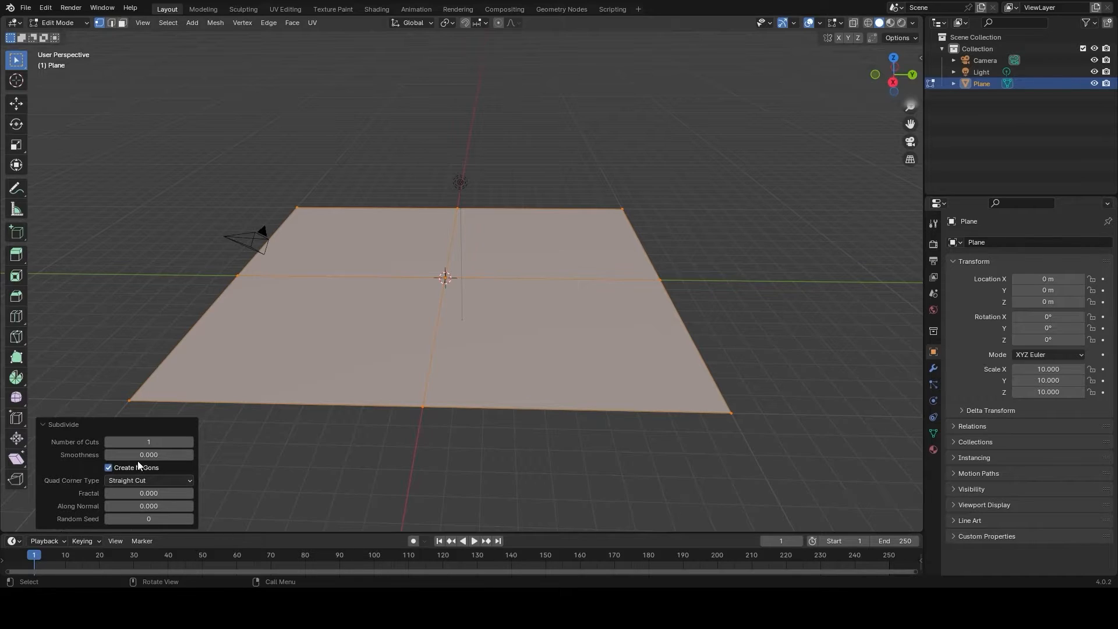
pyautogui.click(159, 443)
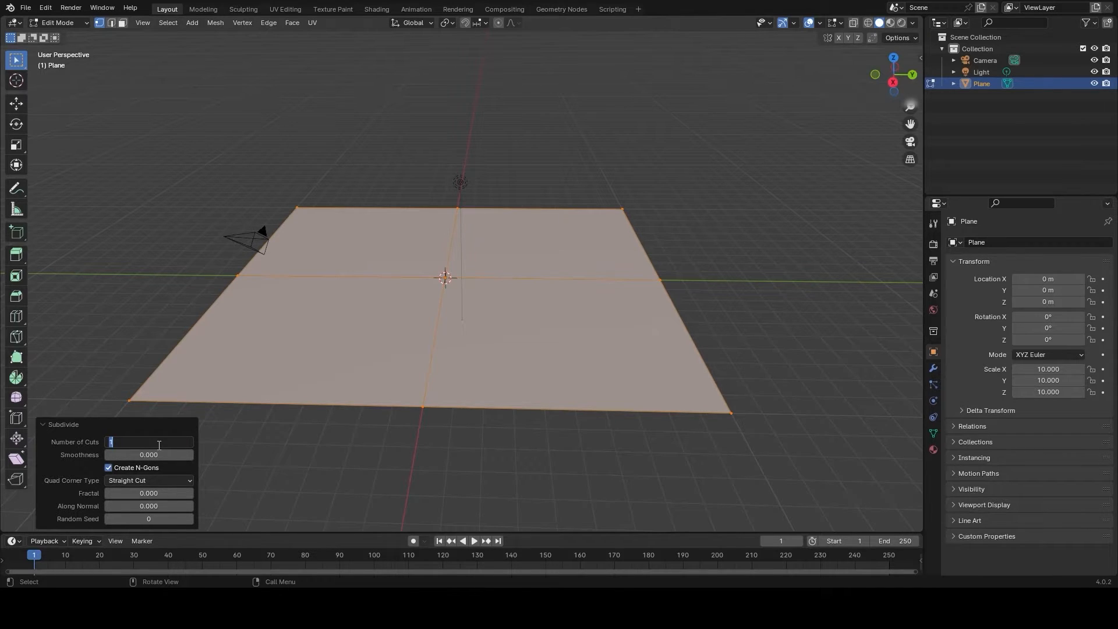
pyautogui.write('100')
pyautogui.press('Return')
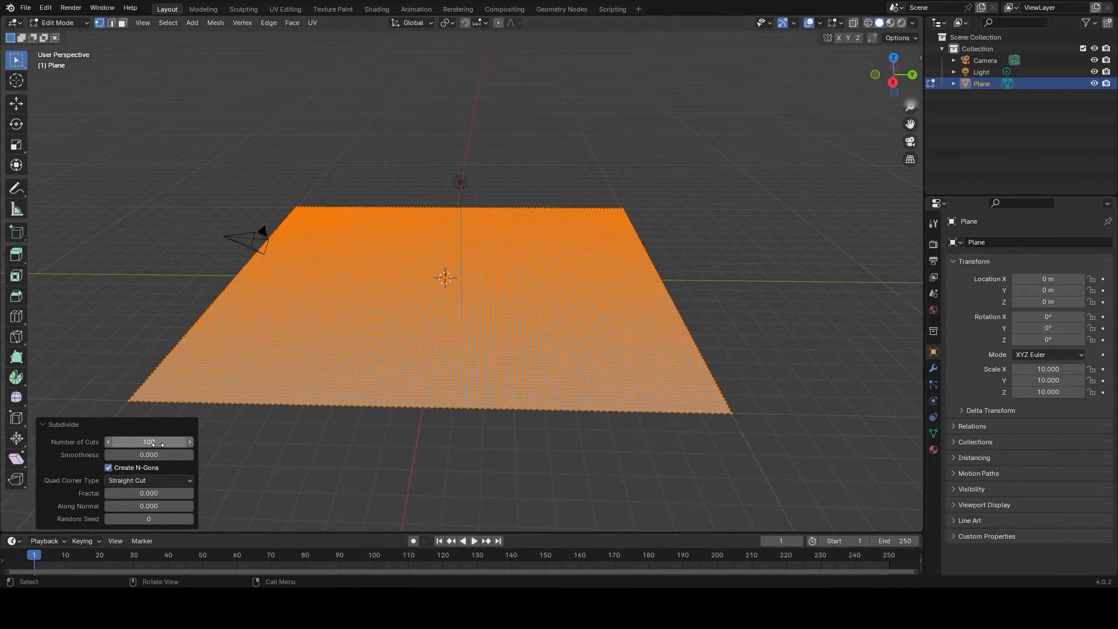
pyautogui.moveTo(290, 306)
pyautogui.mouseDown(button='middle')
pyautogui.moveTo(297, 330)
pyautogui.moveTo(295, 310)
pyautogui.mouseUp(button='middle')
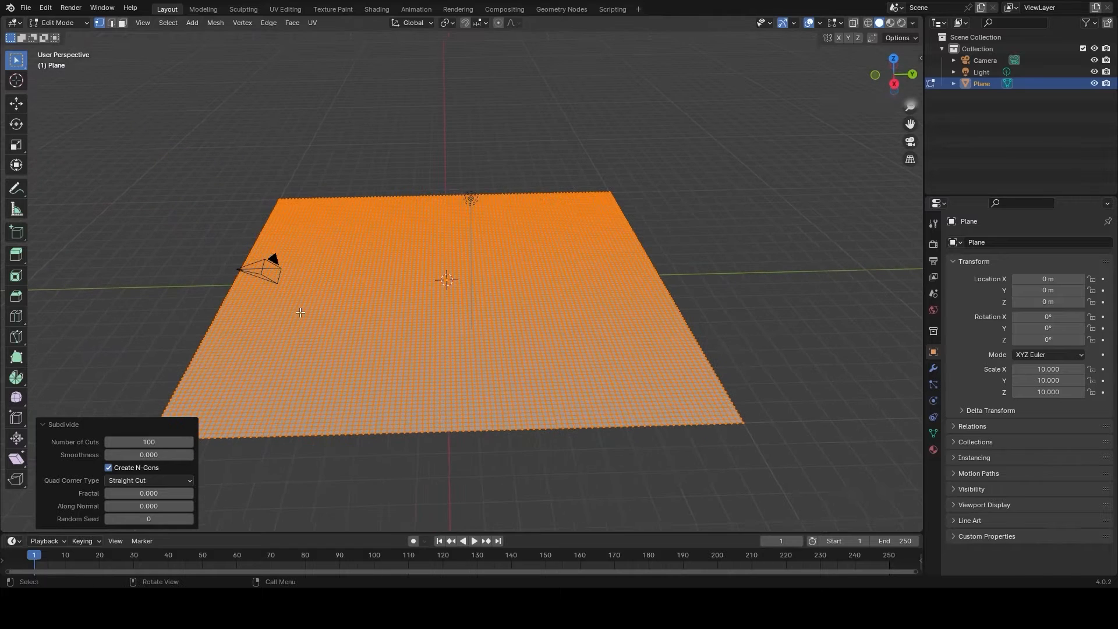
pyautogui.click(77, 22)
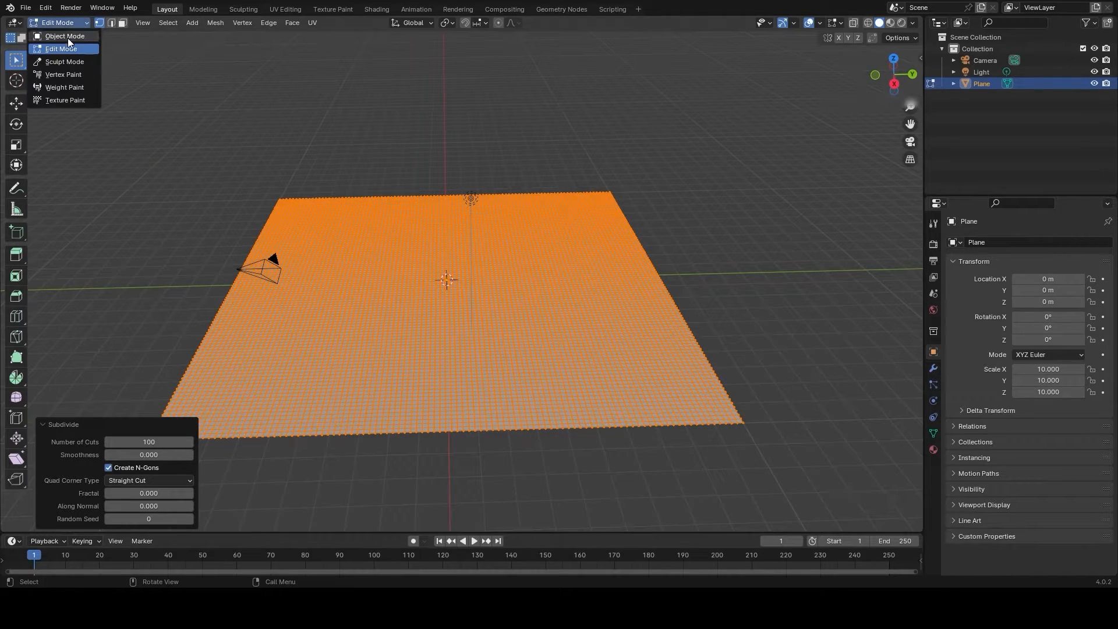
pyautogui.click(68, 37)
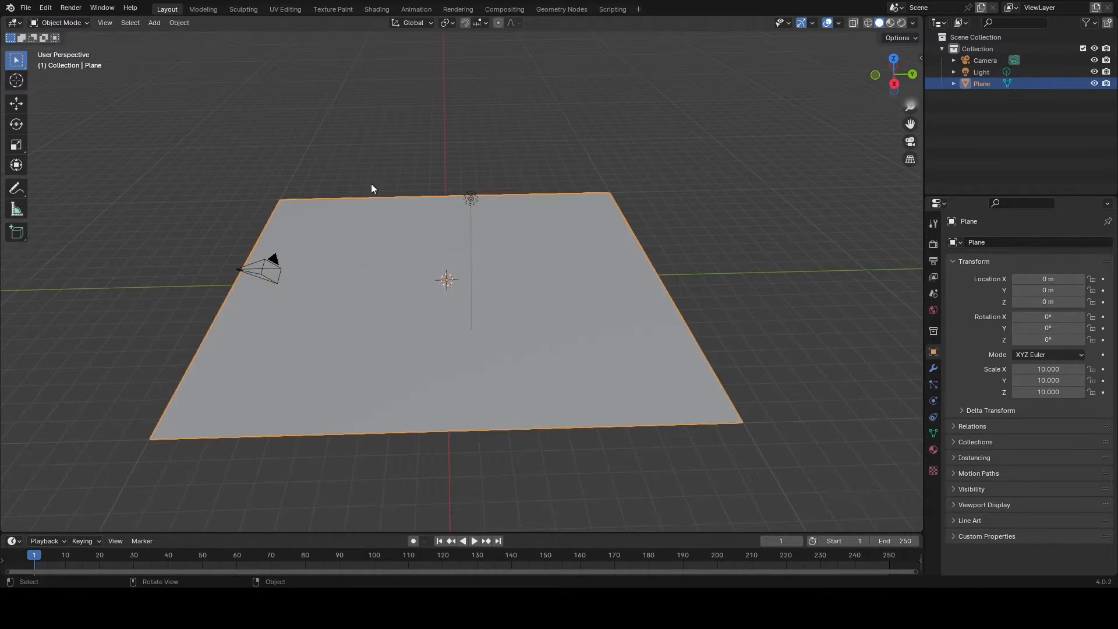
# - Add a Displace modifier to the plane and create a new texture for it
pyautogui.click(934, 368)
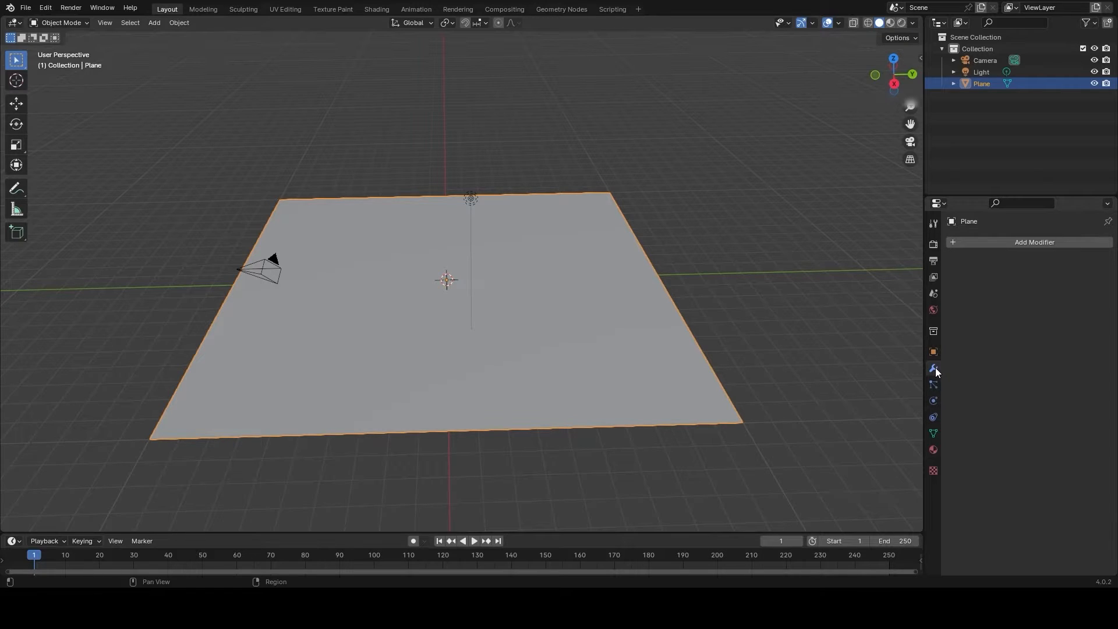
pyautogui.click(1003, 242)
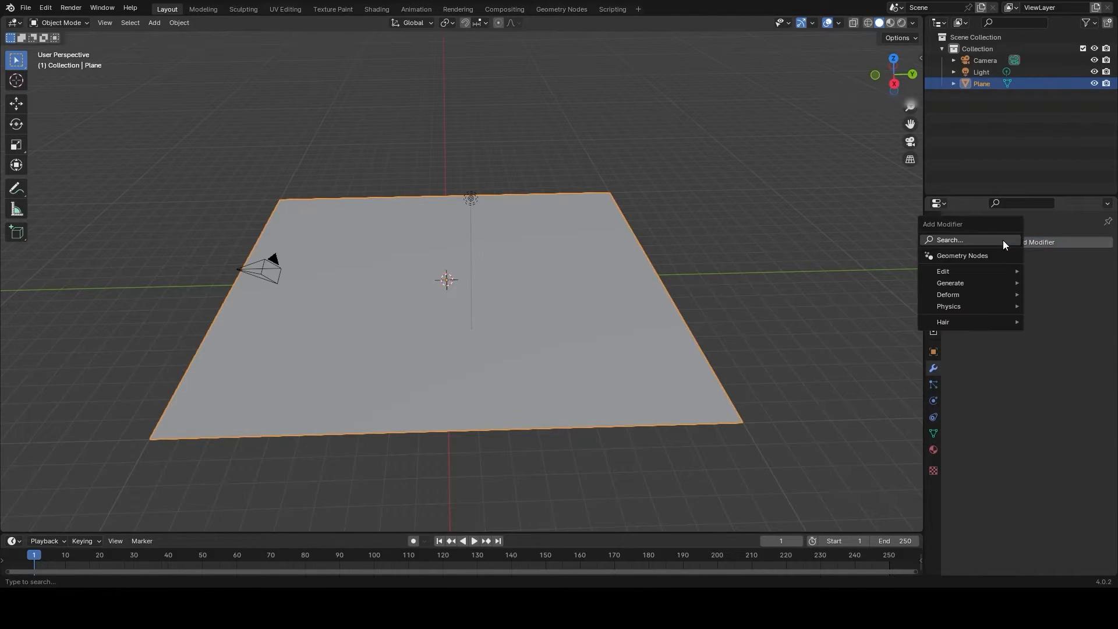
pyautogui.click(950, 240)
pyautogui.write('displa')
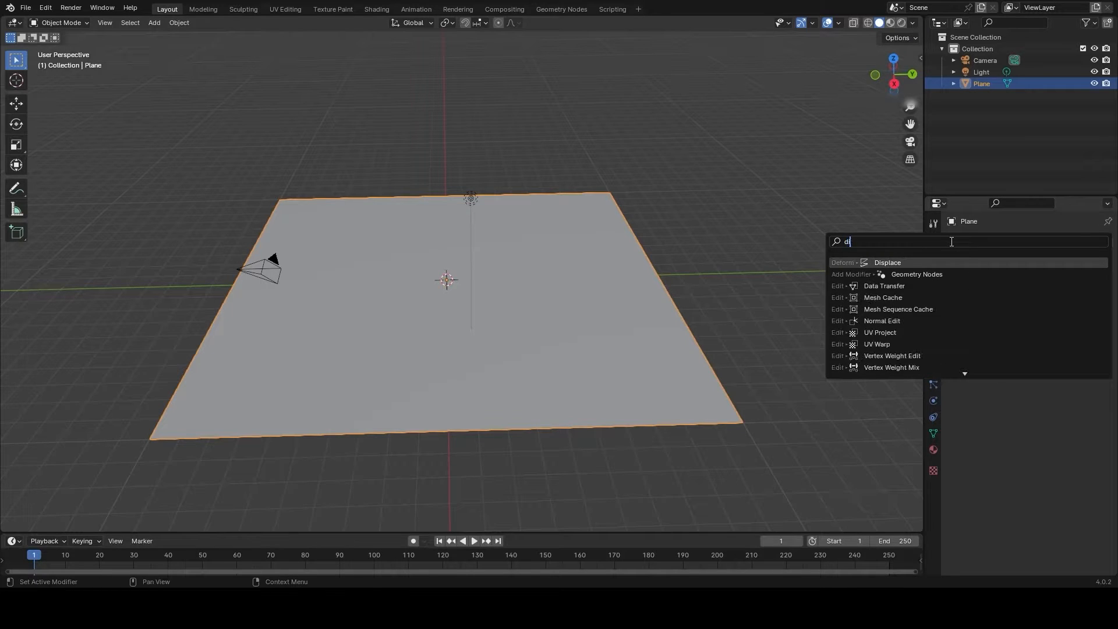
pyautogui.click(894, 262)
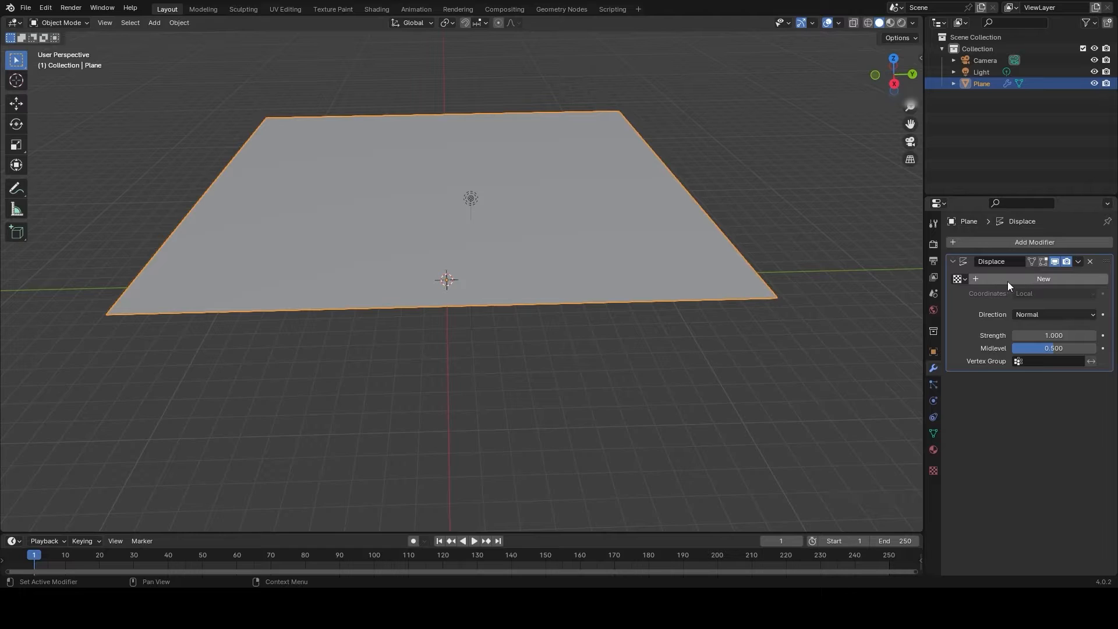
pyautogui.click(1025, 279)
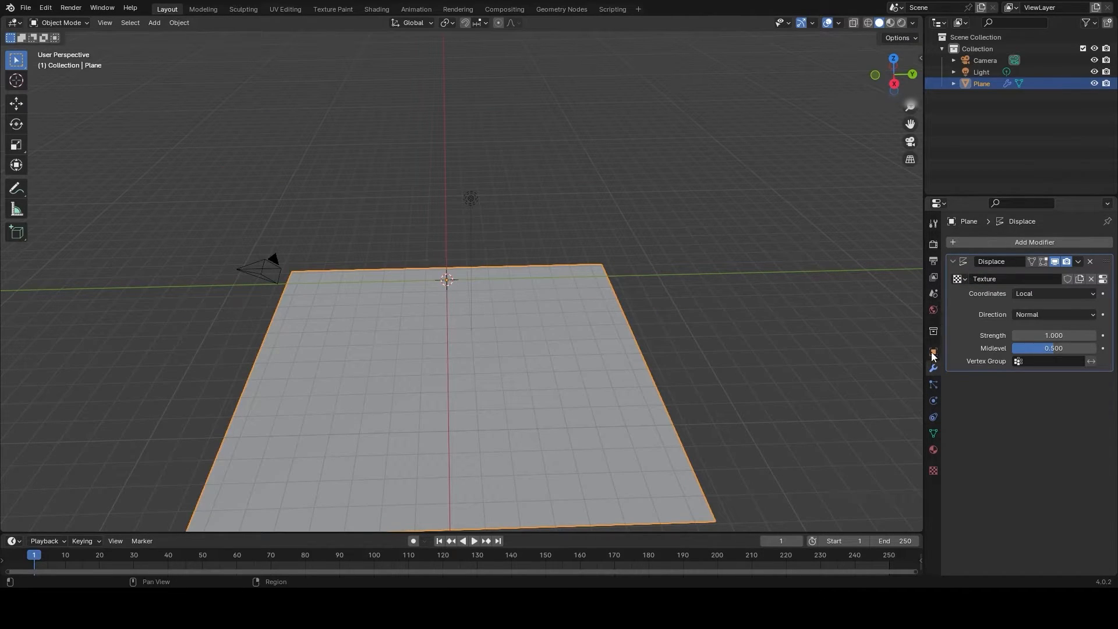
# - Load heightmap_4k.exr as the image of the Displace modifier's texture
pyautogui.click(933, 472)
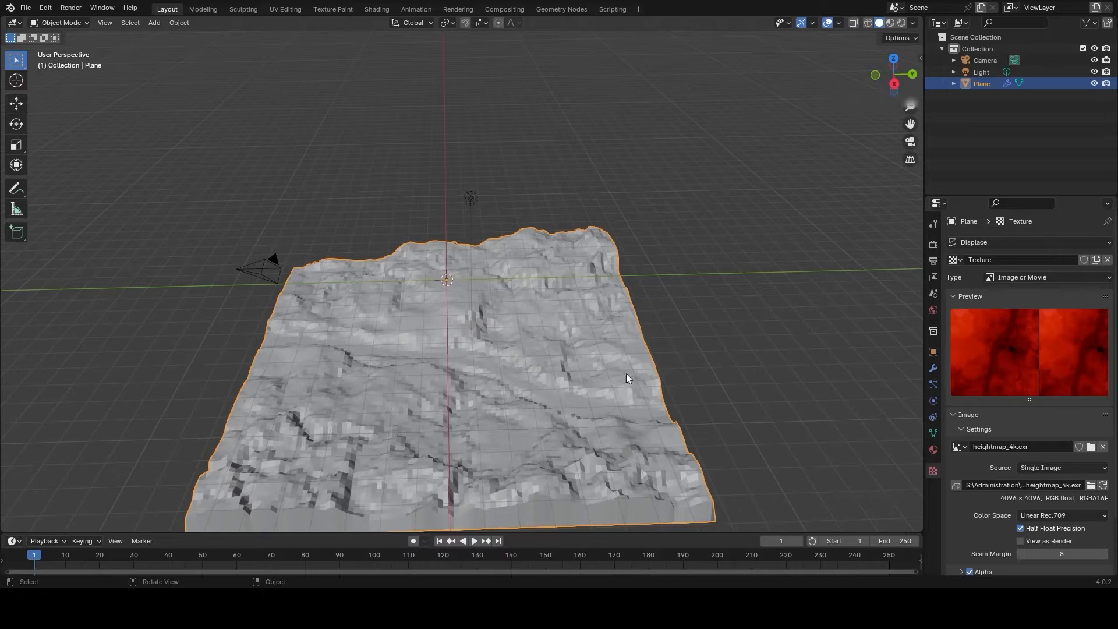
pyautogui.moveTo(627, 373); pyautogui.dragTo(765, 344, button='middle')
pyautogui.moveTo(614, 315); pyautogui.dragTo(642, 341, button='middle')
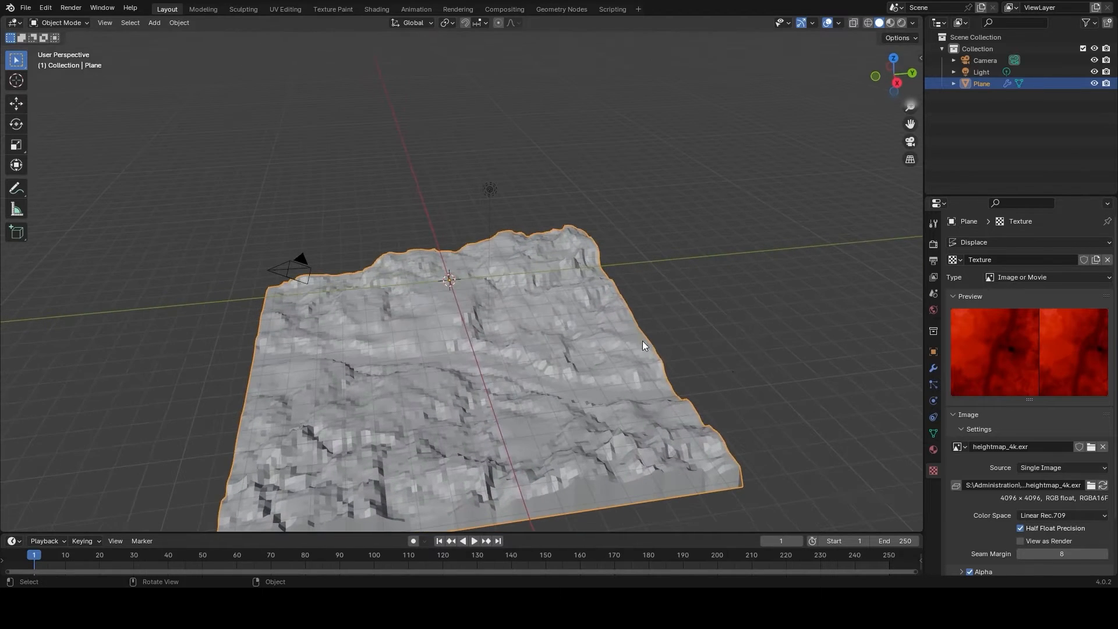
# - Add a Subdivision Surface modifier to the plane and move it above Displace in the stack
pyautogui.click(934, 369)
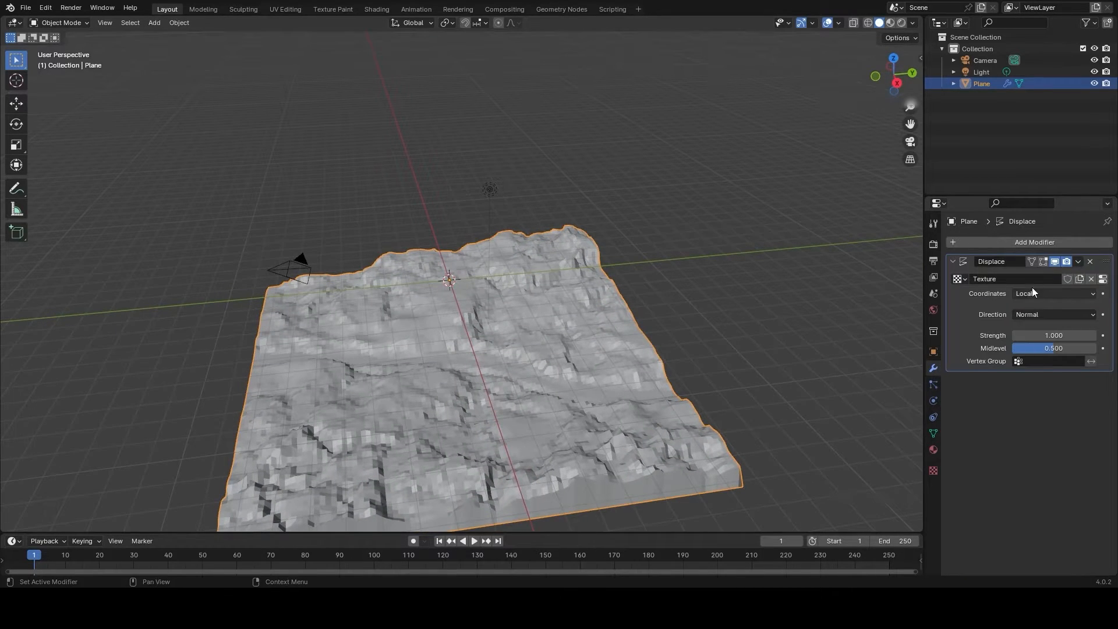
pyautogui.click(1016, 248)
pyautogui.click(964, 249)
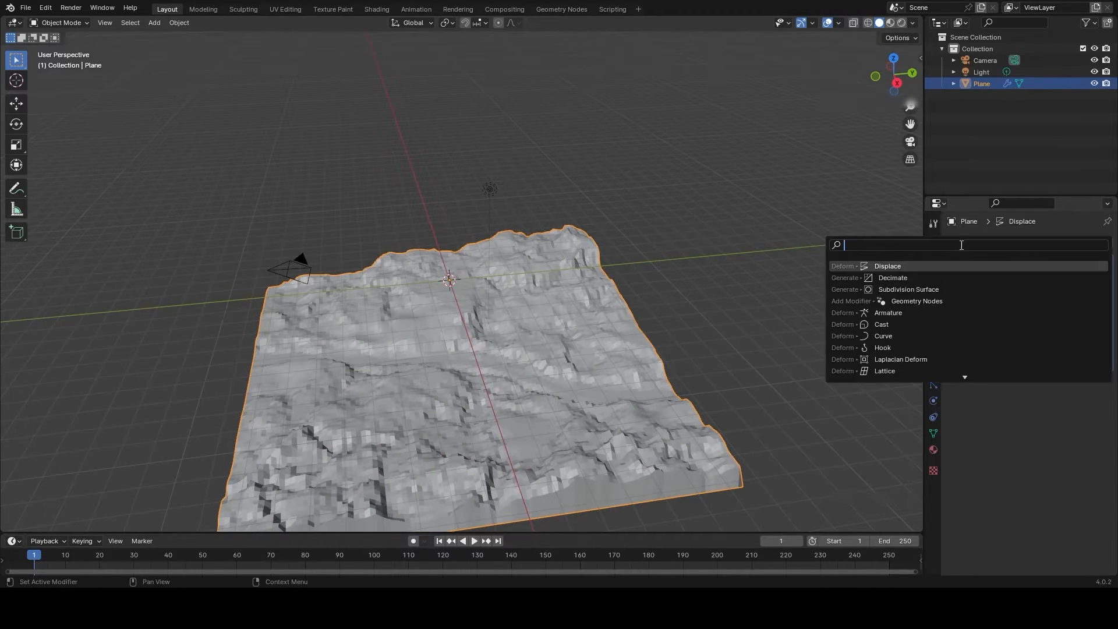
pyautogui.write('subd')
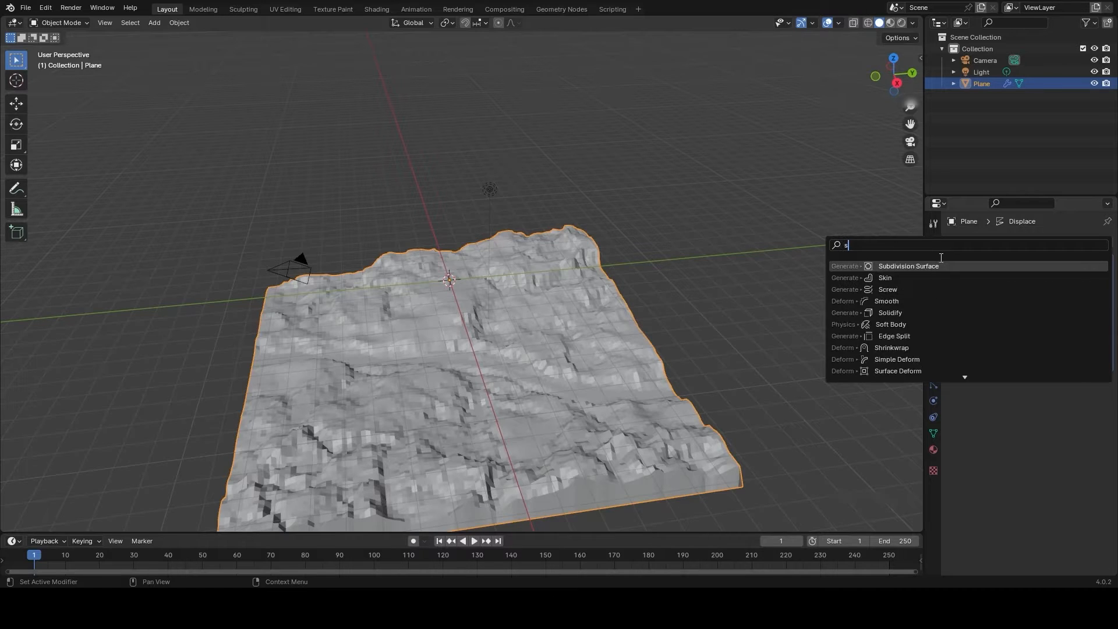
pyautogui.click(908, 266)
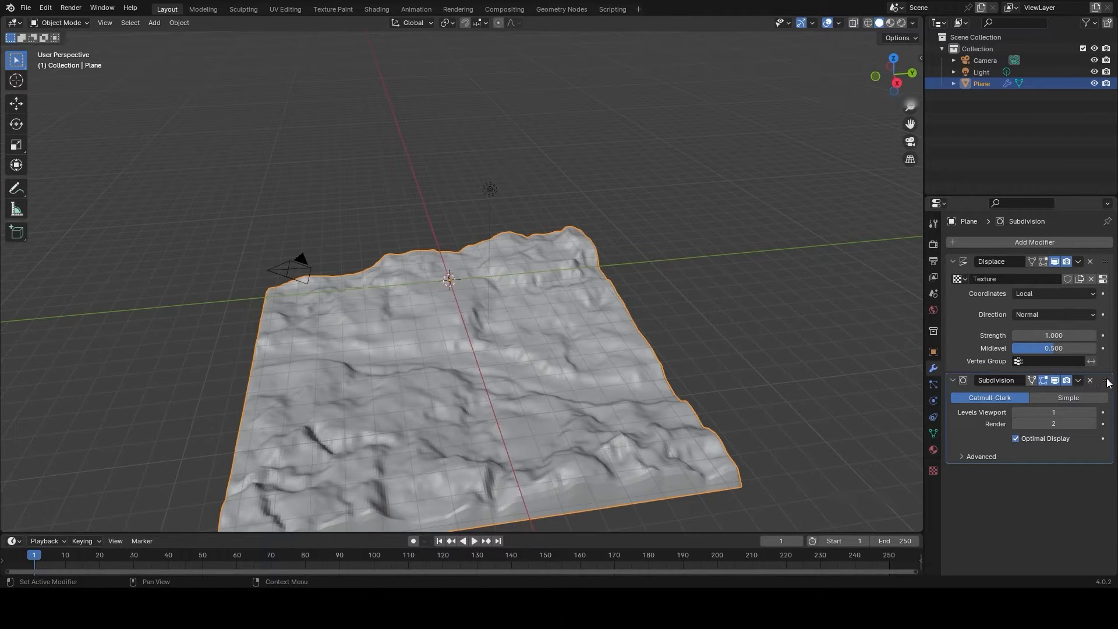
pyautogui.moveTo(1108, 382); pyautogui.dragTo(1108, 259)
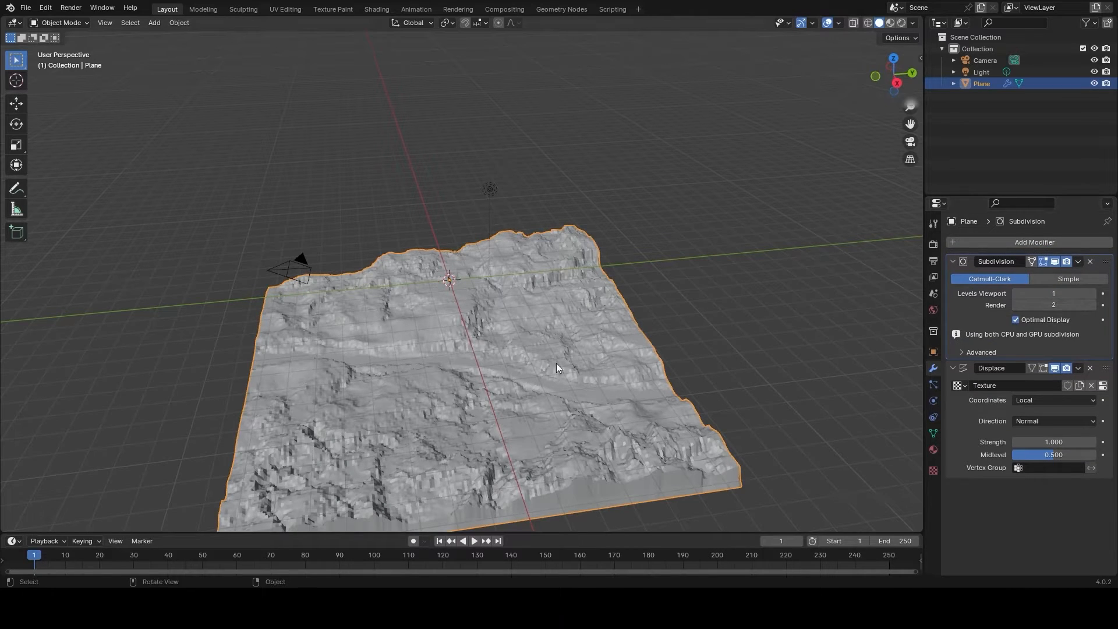
# - Raise the Subdivision modifier's viewport levels to 5
pyautogui.click(1093, 294)
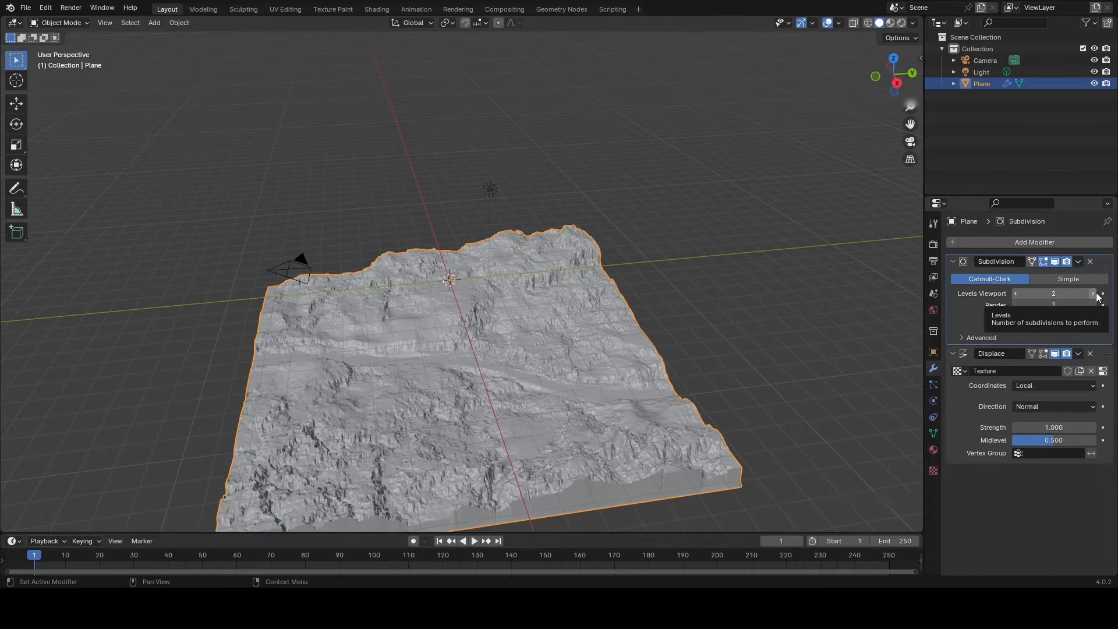
pyautogui.moveTo(542, 337); pyautogui.dragTo(491, 362, button='middle')
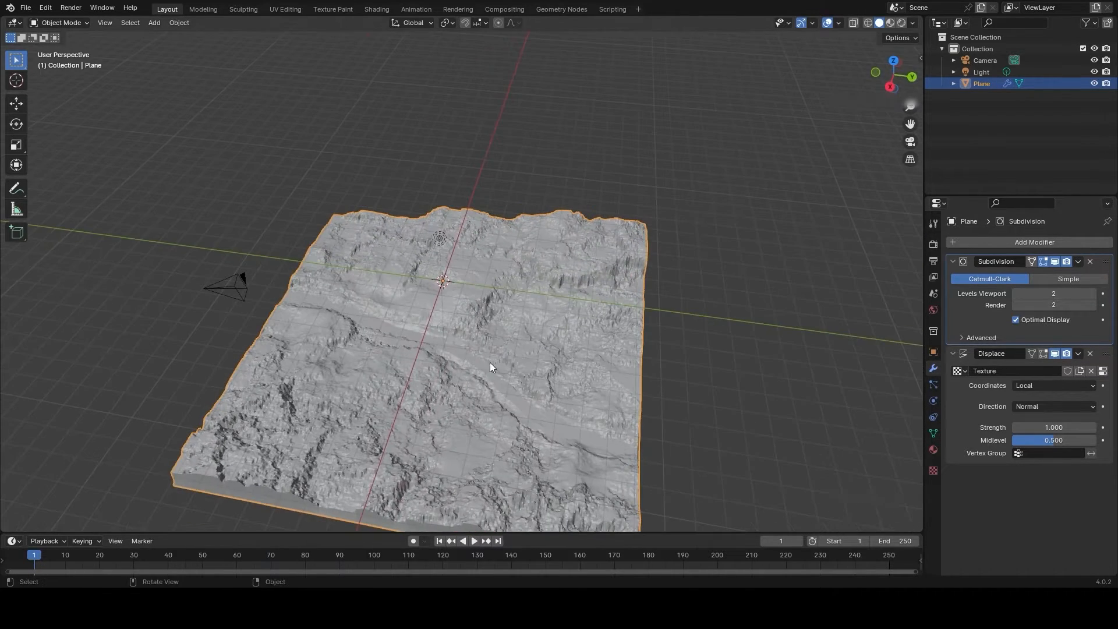
pyautogui.scroll(4, 428, 399)
pyautogui.moveTo(365, 432); pyautogui.dragTo(557, 285, button='middle')
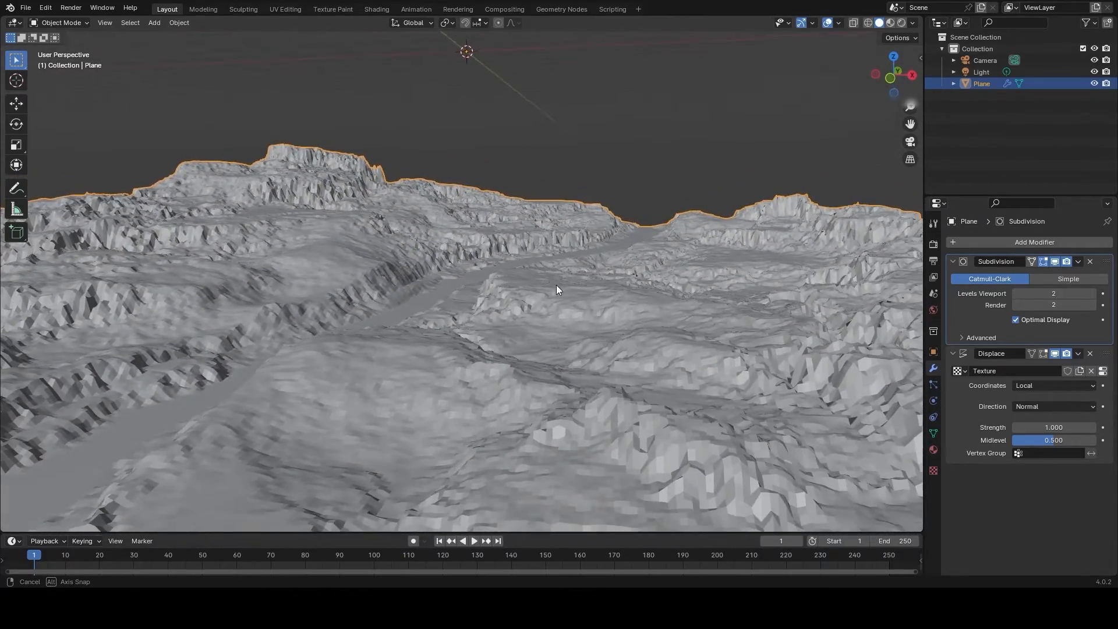
pyautogui.keyDown('shift'); pyautogui.moveTo(422, 296); pyautogui.dragTo(422, 397, button='middle'); pyautogui.keyUp('shift')
pyautogui.click(1092, 293)
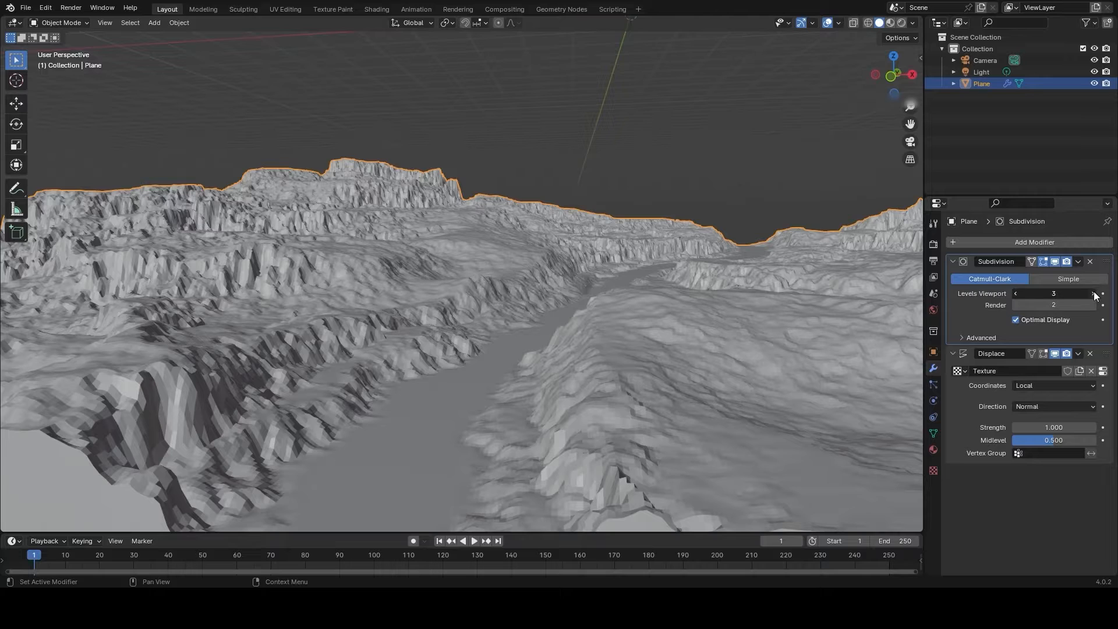
pyautogui.click(1092, 293)
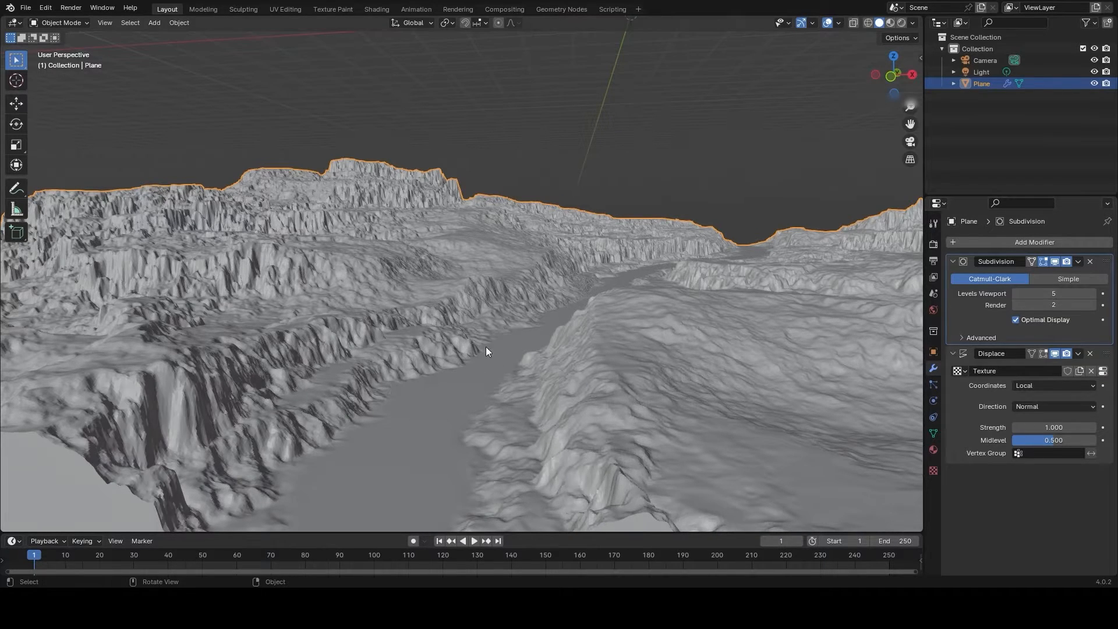
# - Apply Shade Smooth to the displaced terrain plane
pyautogui.moveTo(562, 339); pyautogui.dragTo(487, 306, button='middle')
pyautogui.rightClick(488, 304)
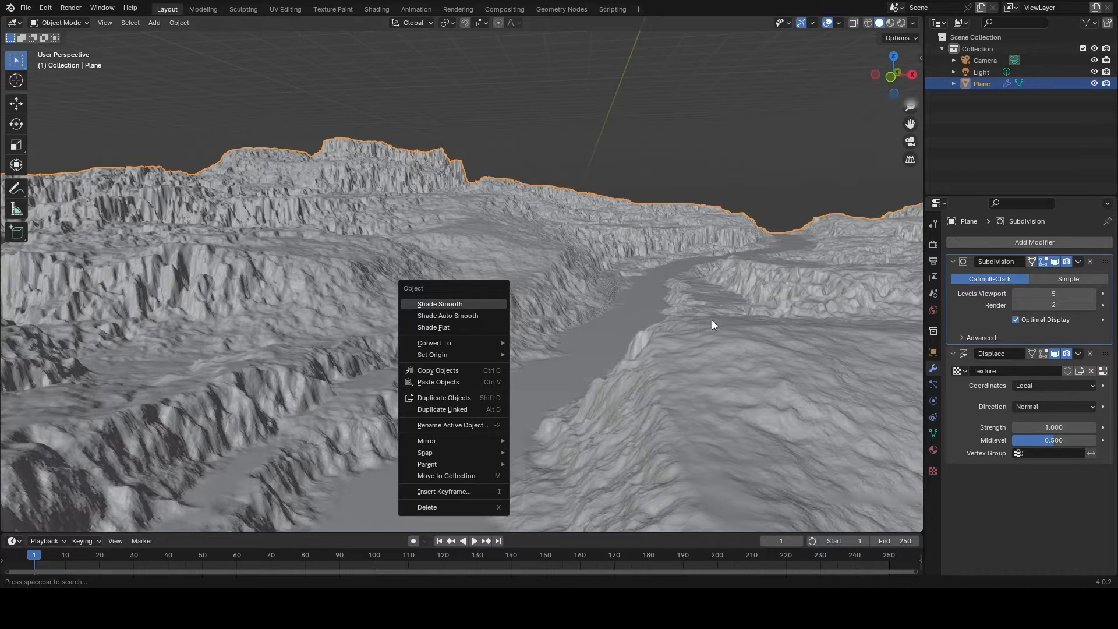
pyautogui.press('Return')
pyautogui.moveTo(494, 334); pyautogui.dragTo(504, 337, button='middle')
pyautogui.rightClick(435, 297)
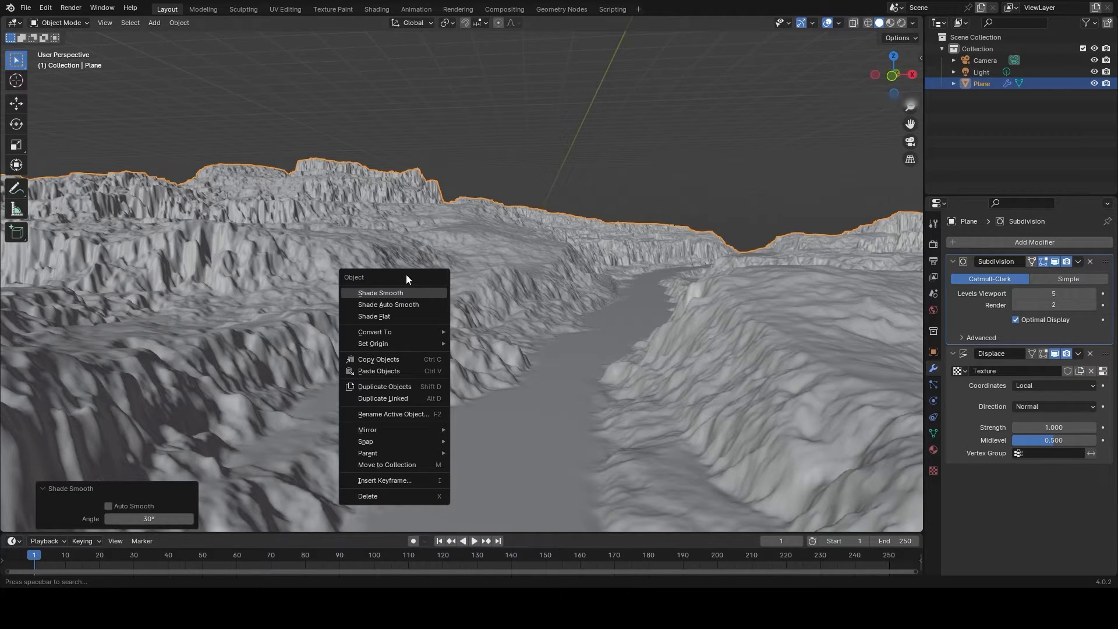
pyautogui.moveTo(600, 291); pyautogui.dragTo(609, 319, button='middle')
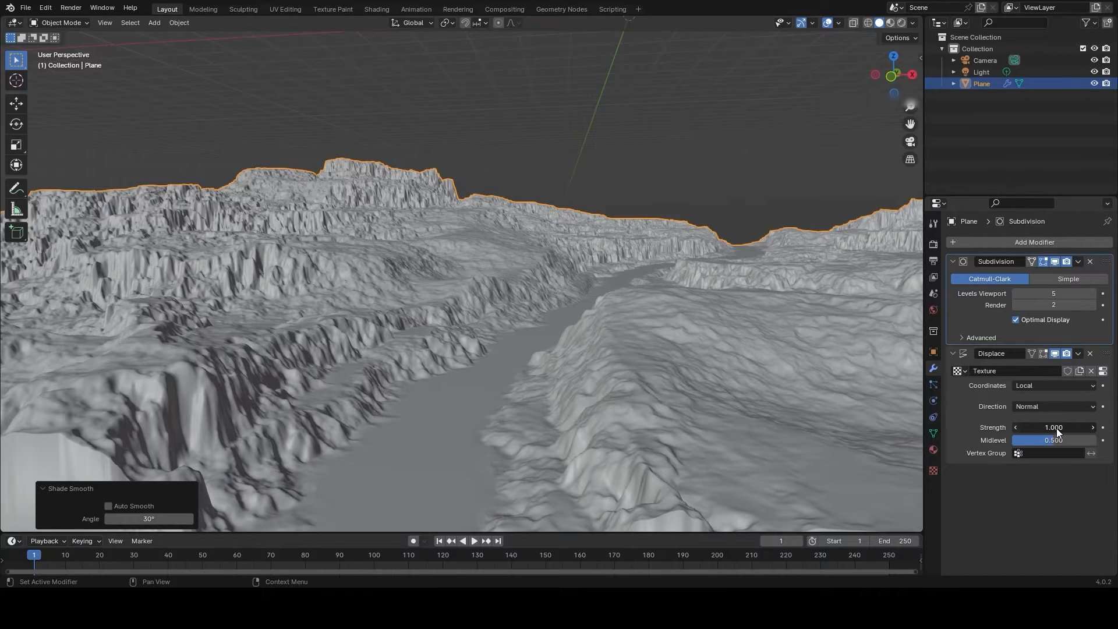
# - Set the Displace modifier's strength to 0.5
pyautogui.moveTo(1056, 428); pyautogui.dragTo(1037, 428)
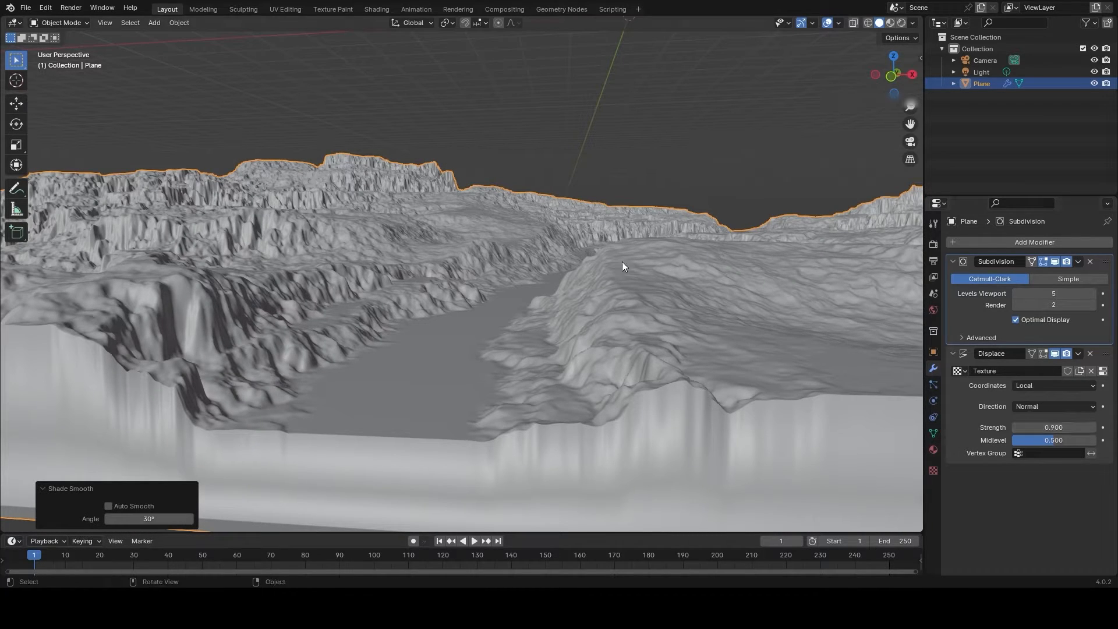
pyautogui.moveTo(622, 261); pyautogui.dragTo(633, 263, button='middle')
pyautogui.click(1071, 423)
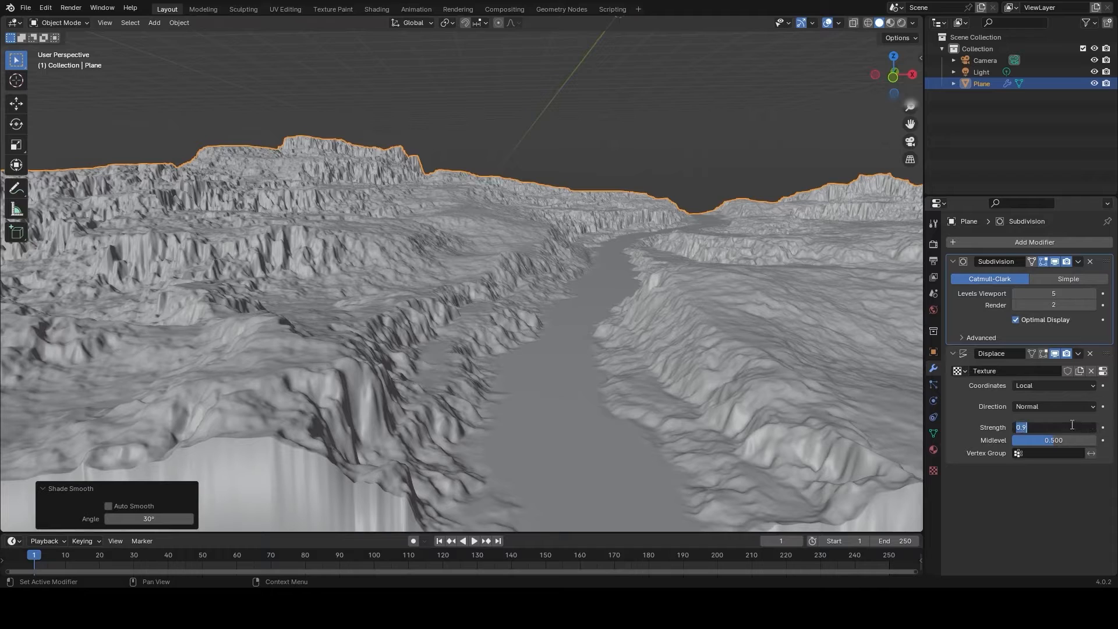
pyautogui.write('.5')
pyautogui.press('Return')
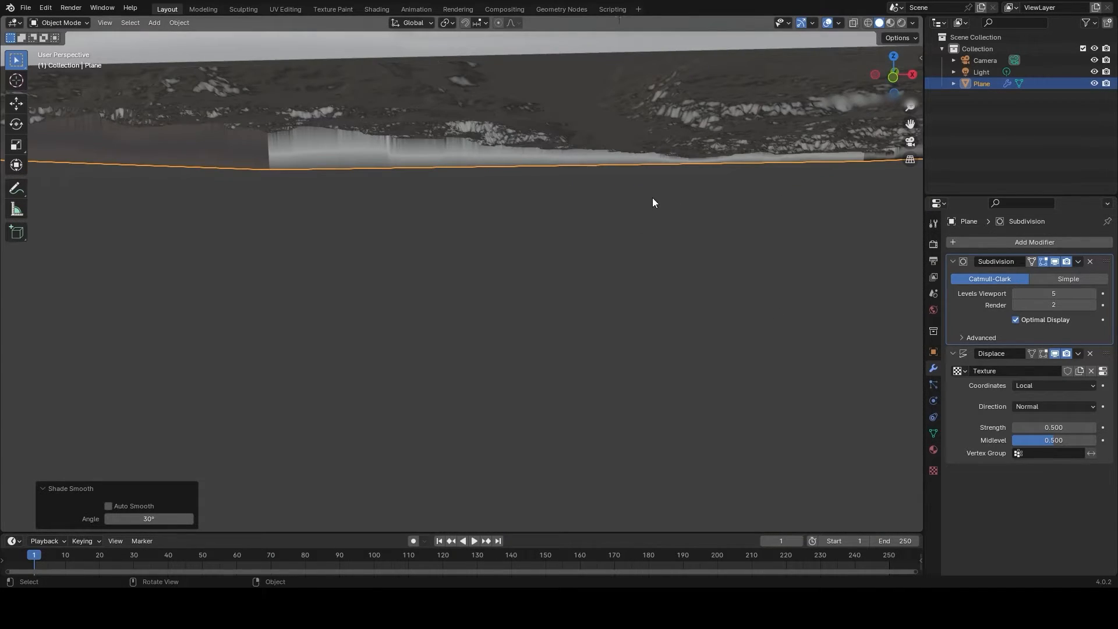
# - Examine the displaced river valley, switch to World Creator and compare it with the original terrain from a similar viewpoint
pyautogui.moveTo(672, 167); pyautogui.dragTo(617, 288, button='middle')
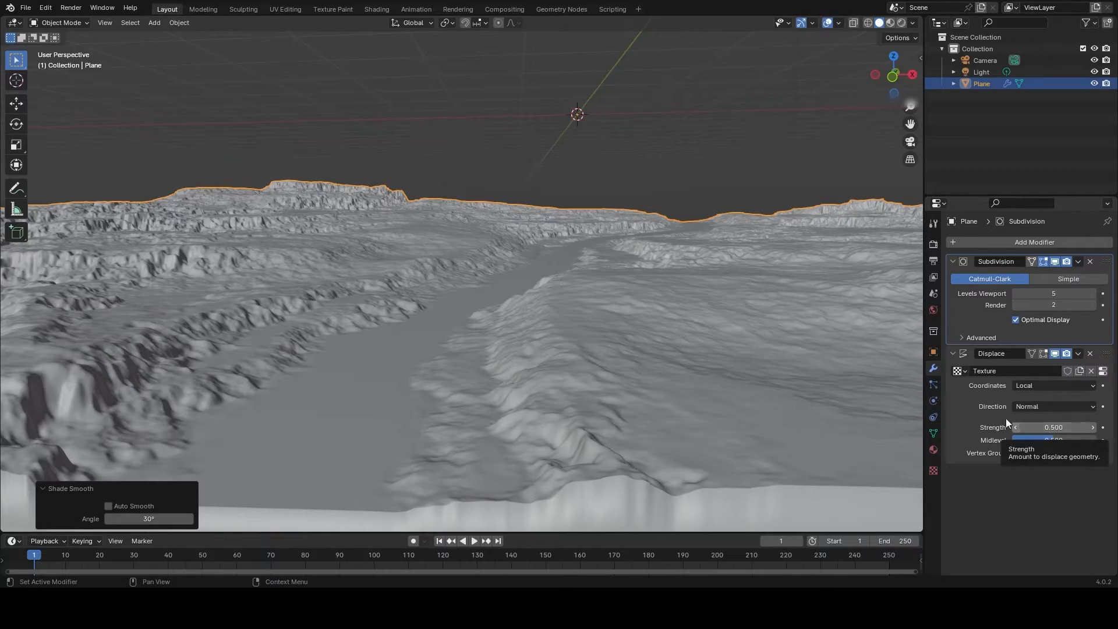
pyautogui.scroll(2, 599, 278)
pyautogui.moveTo(601, 288); pyautogui.dragTo(653, 231, button='middle')
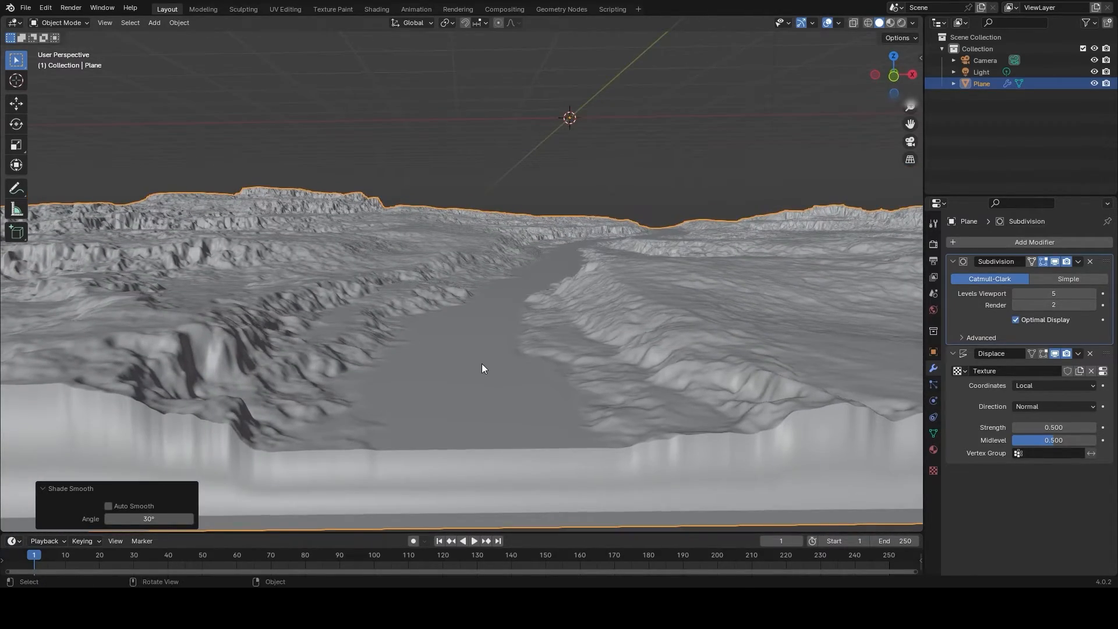
pyautogui.moveTo(545, 356)
pyautogui.mouseDown(button='middle')
pyautogui.moveTo(547, 369)
pyautogui.moveTo(543, 355)
pyautogui.mouseUp(button='middle')
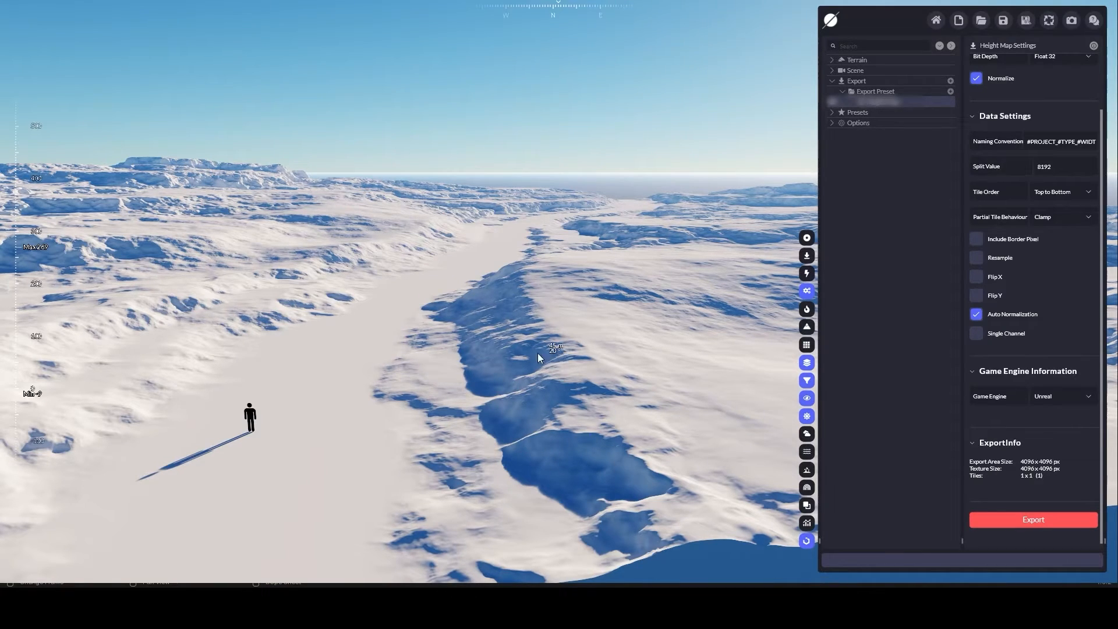
pyautogui.moveTo(421, 318); pyautogui.dragTo(519, 293)
pyautogui.scroll(5, 428, 407)
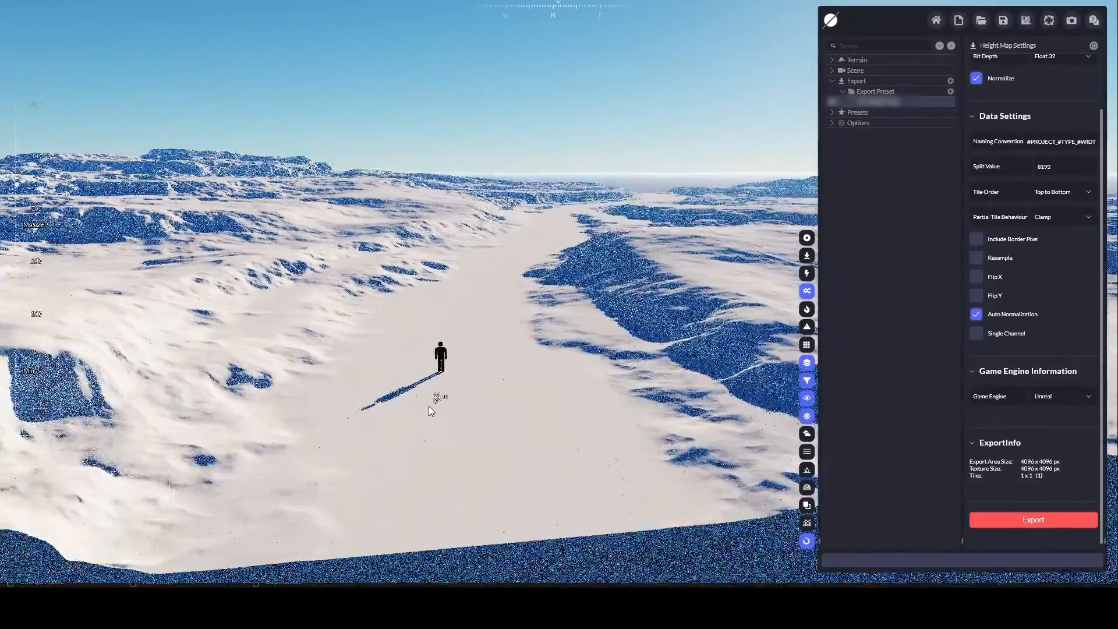
# - Finish viewing the original river valley, switch back to Blender and save the displaced terrain scene as a new file
pyautogui.moveTo(456, 345); pyautogui.dragTo(499, 466, button='right')
pyautogui.scroll(4, 462, 439)
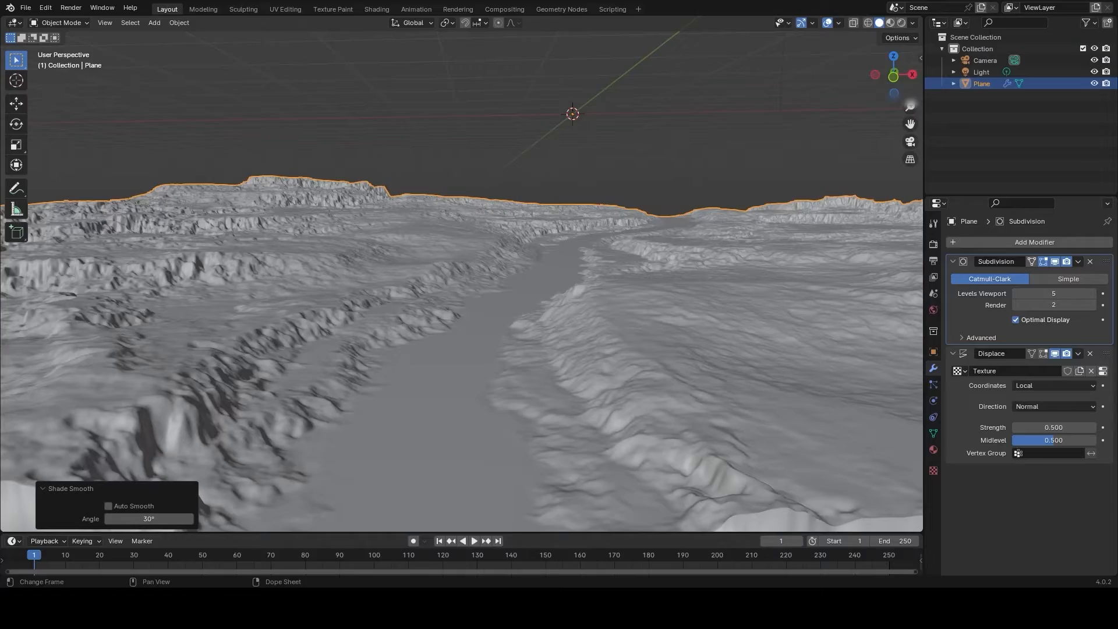
pyautogui.moveTo(523, 287); pyautogui.dragTo(524, 287, button='middle')
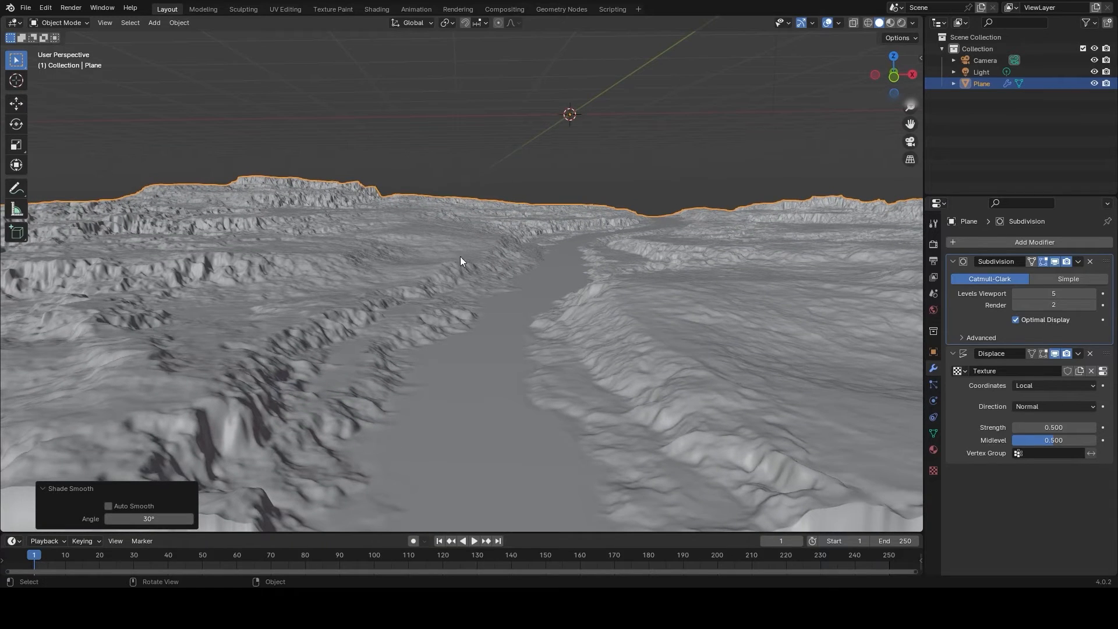
pyautogui.click(25, 8)
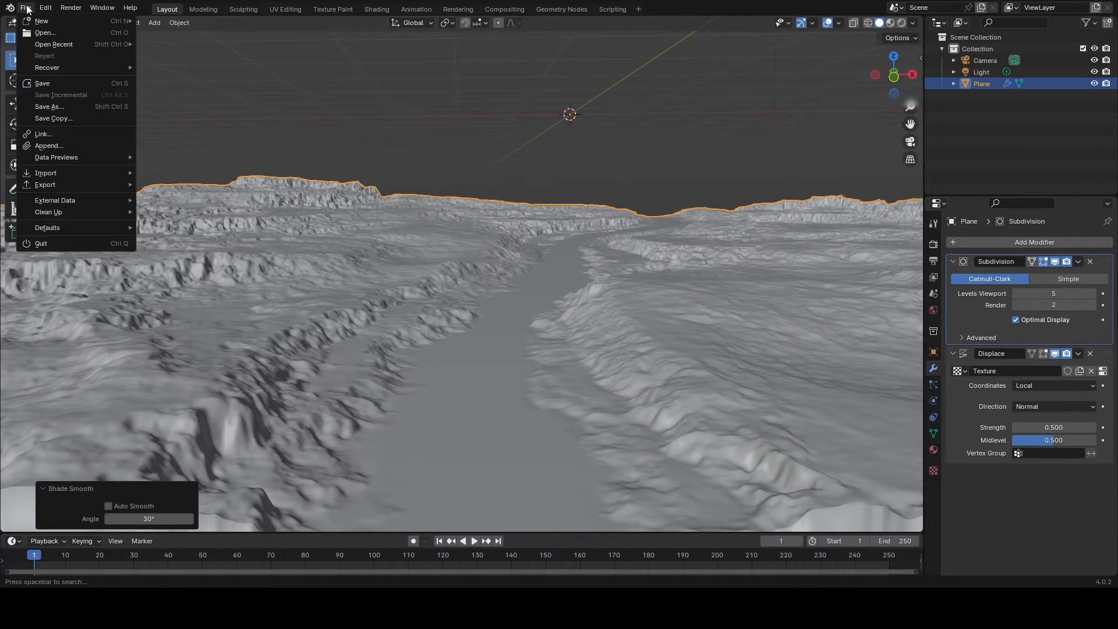
pyautogui.click(47, 105)
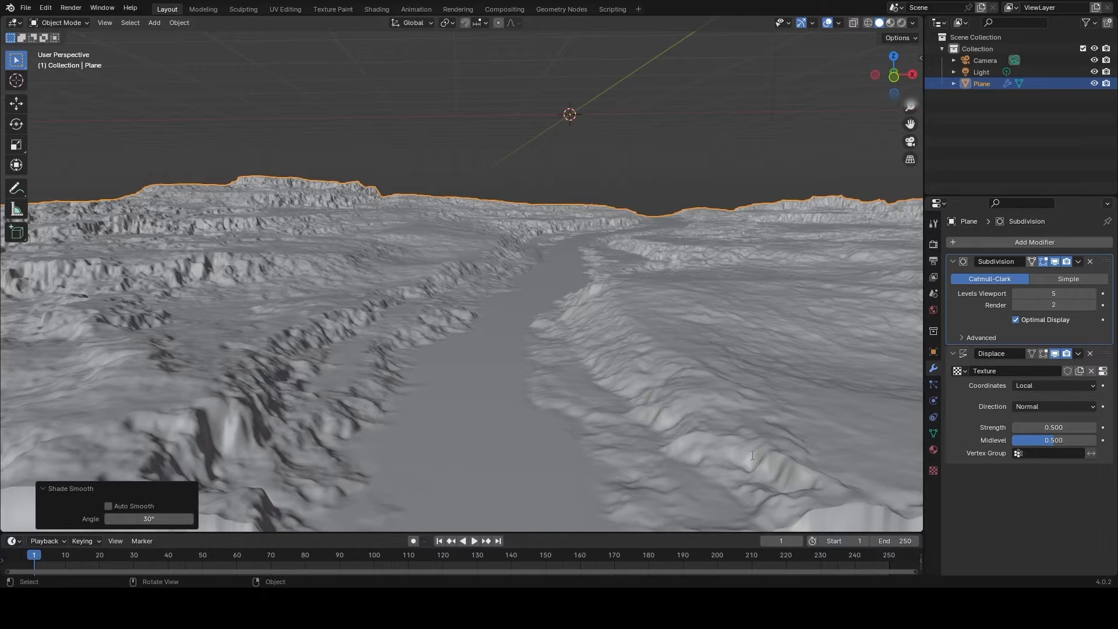
pyautogui.hotkey('ctrl', 's')
# - Convert the displaced terrain plane with its level 5 subdivision to a mesh
pyautogui.rightClick(474, 270)
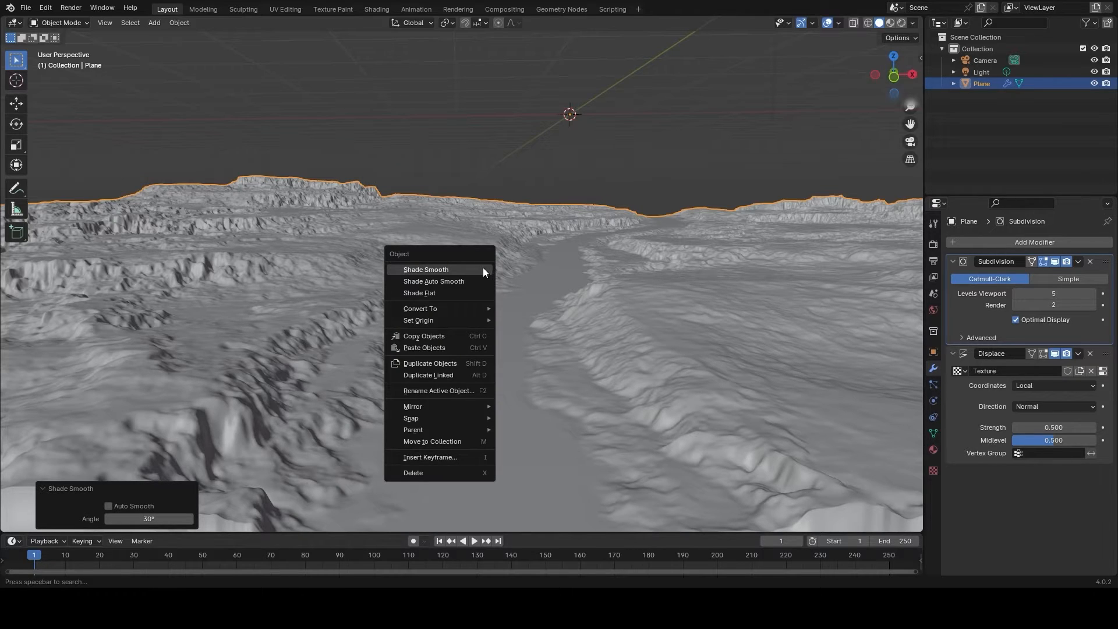
pyautogui.moveTo(453, 310)
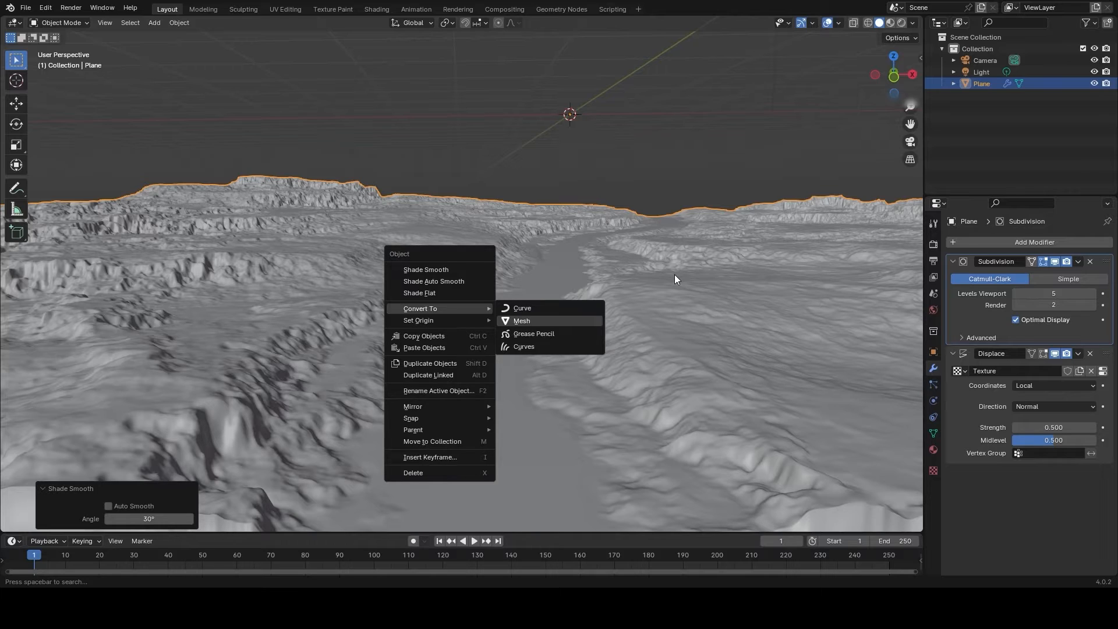
pyautogui.press('Return')
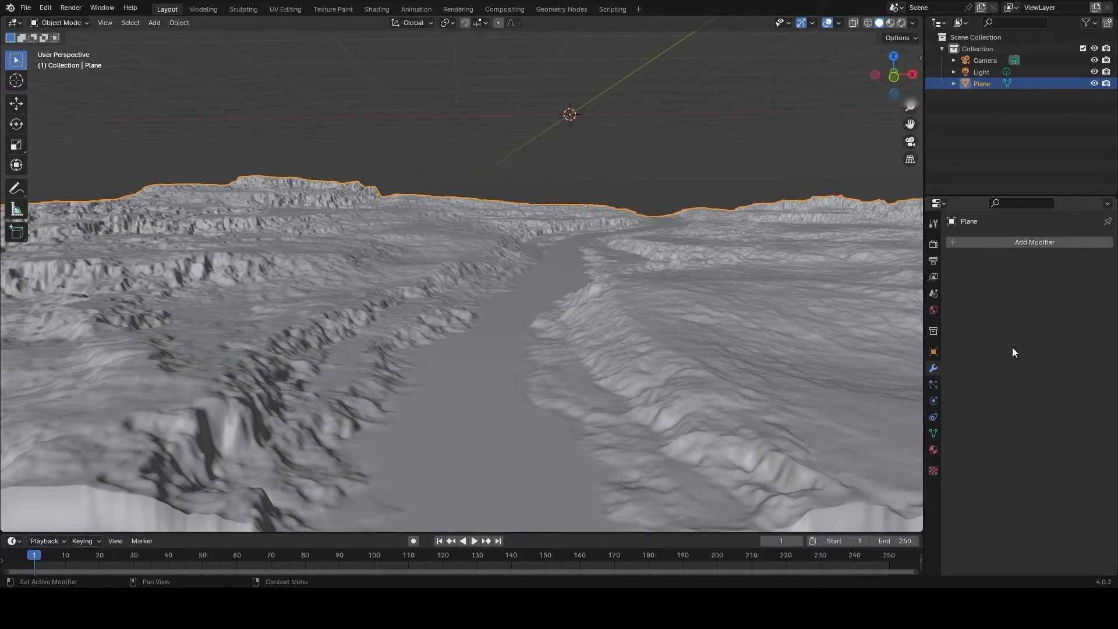
# - Show the scene statistics in the viewport overlays
pyautogui.moveTo(499, 305); pyautogui.dragTo(582, 55, button='middle')
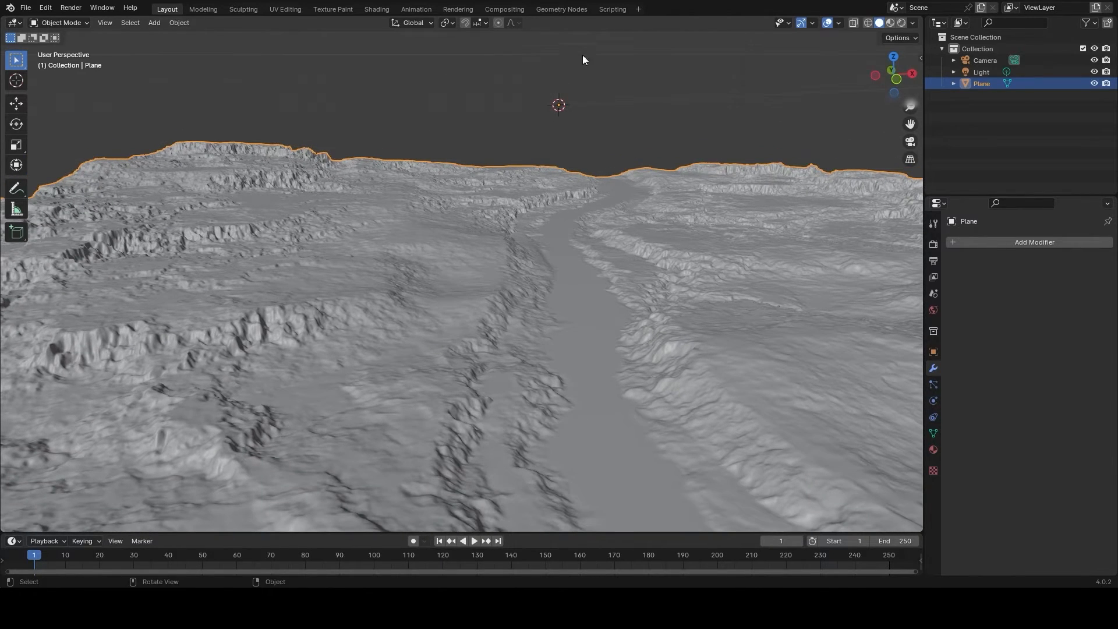
pyautogui.click(838, 22)
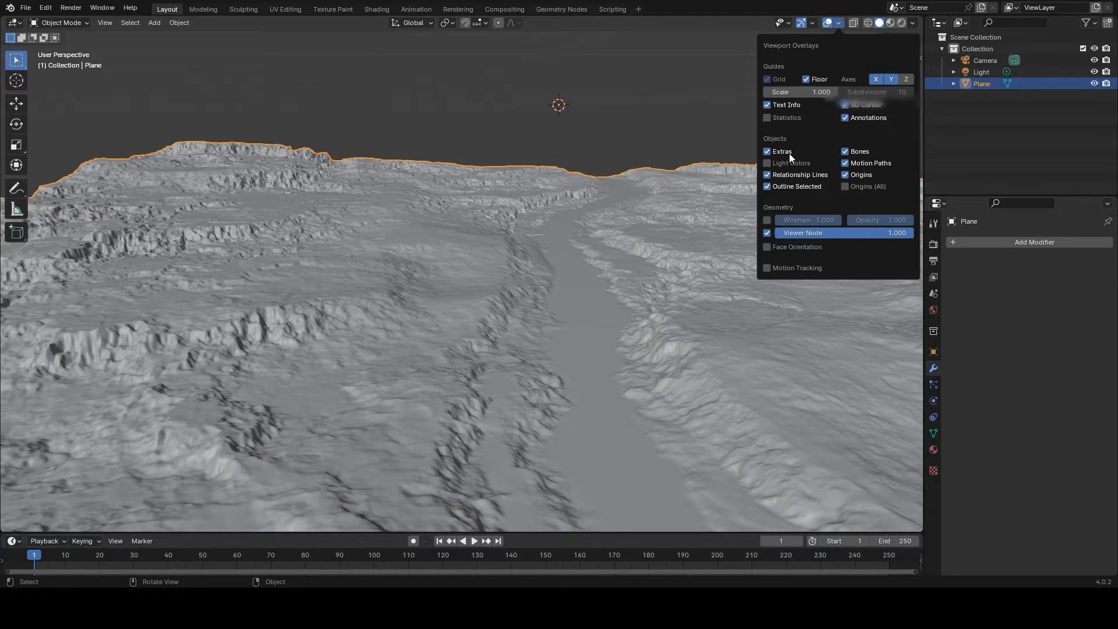
pyautogui.click(767, 119)
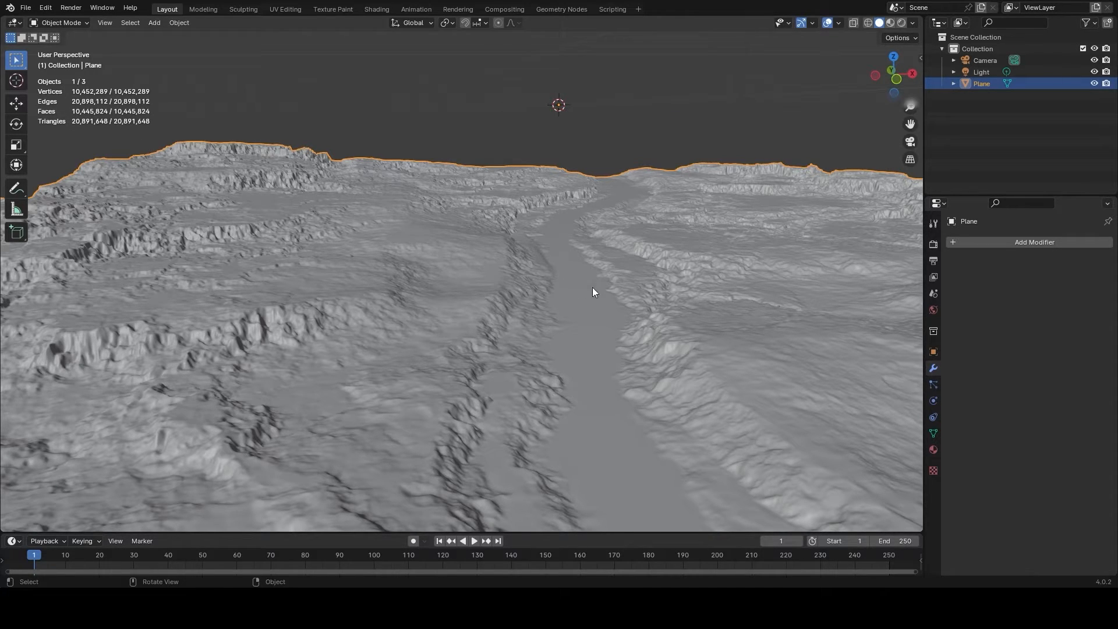
# - Examine the converted terrain's river valley and front edge from several angles, along with its vertex and face counts
pyautogui.moveTo(592, 288)
pyautogui.mouseDown(button='middle')
pyautogui.moveTo(606, 287)
pyautogui.moveTo(598, 285)
pyautogui.mouseUp(button='middle')
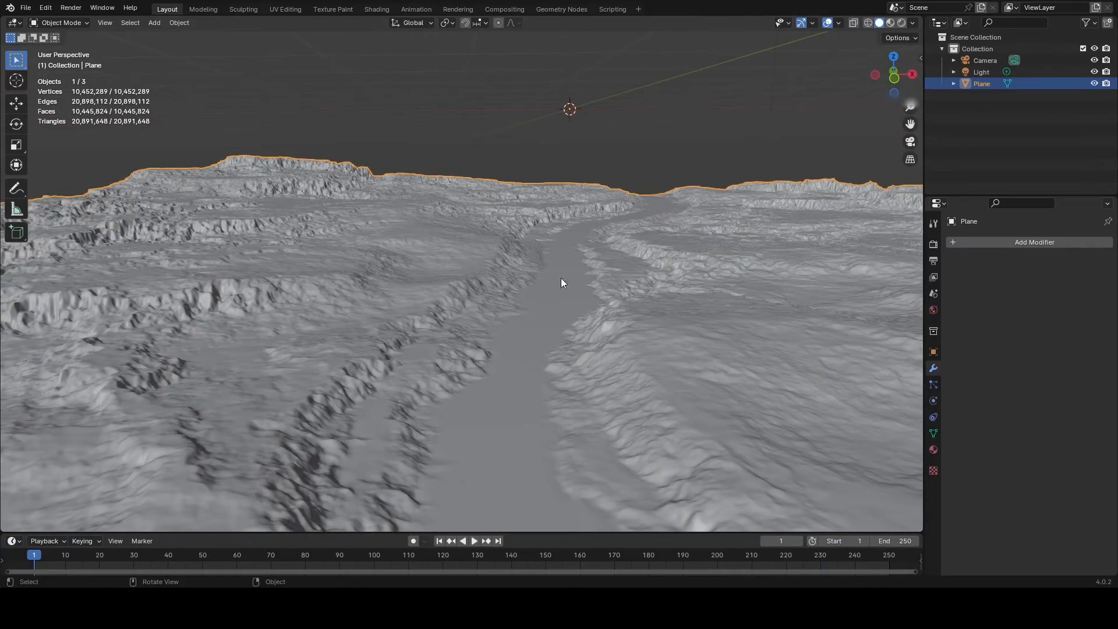
pyautogui.moveTo(488, 266); pyautogui.dragTo(483, 288, button='middle')
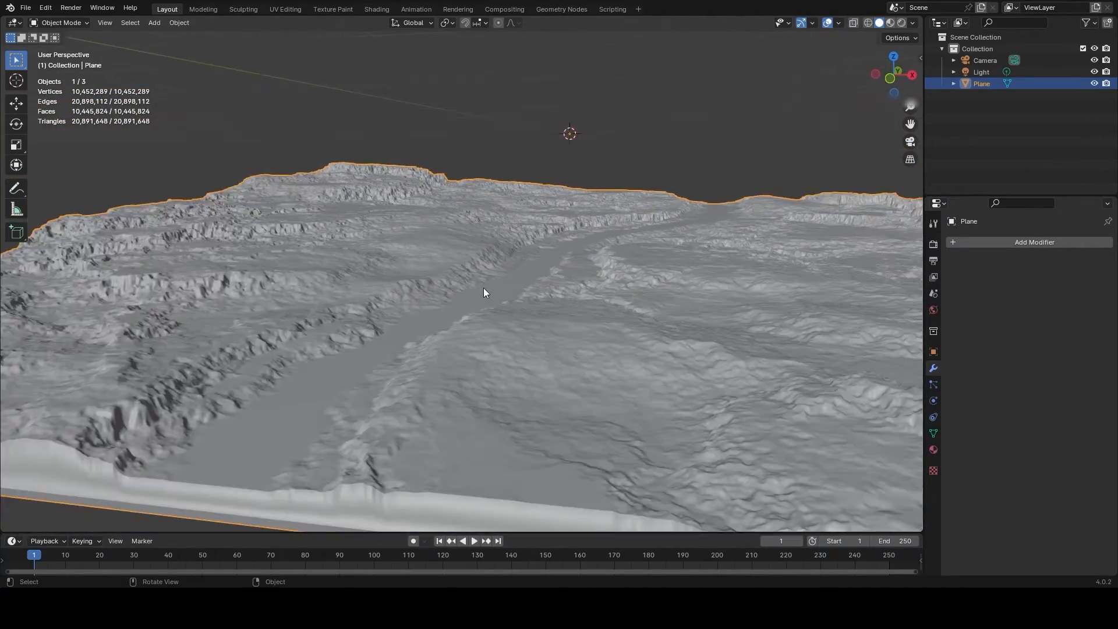
pyautogui.moveTo(544, 317); pyautogui.dragTo(562, 307, button='middle')
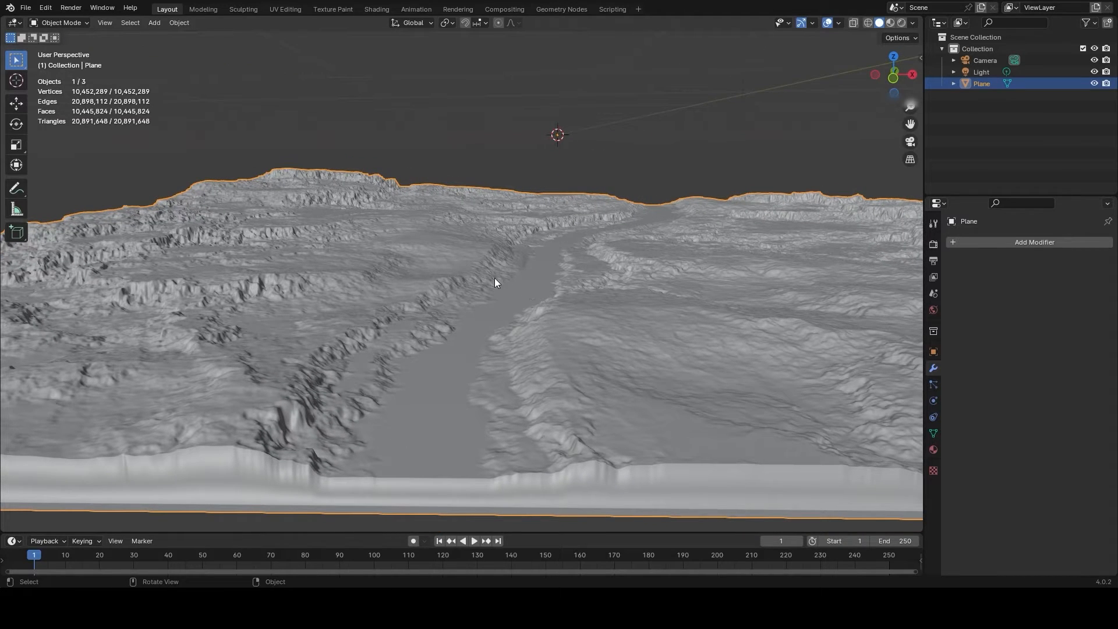
pyautogui.moveTo(455, 268)
pyautogui.mouseDown(button='middle')
pyautogui.moveTo(467, 267)
pyautogui.moveTo(427, 272)
pyautogui.moveTo(484, 282)
pyautogui.moveTo(480, 265)
pyautogui.moveTo(445, 269)
pyautogui.moveTo(440, 308)
pyautogui.moveTo(492, 266)
pyautogui.moveTo(417, 266)
pyautogui.moveTo(456, 253)
pyautogui.moveTo(428, 257)
pyautogui.moveTo(469, 271)
pyautogui.moveTo(582, 266)
pyautogui.moveTo(521, 274)
pyautogui.moveTo(458, 306)
pyautogui.moveTo(477, 283)
pyautogui.moveTo(457, 286)
pyautogui.moveTo(464, 272)
pyautogui.mouseUp(button='middle')
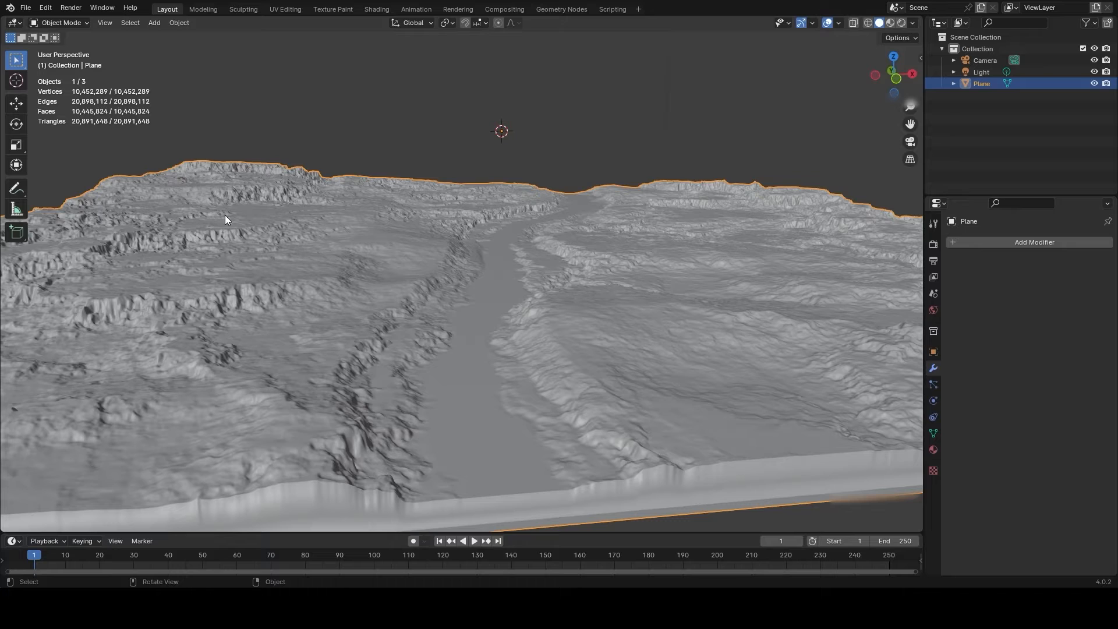
pyautogui.moveTo(459, 302)
pyautogui.mouseDown(button='middle')
pyautogui.moveTo(449, 306)
pyautogui.moveTo(460, 294)
pyautogui.mouseUp(button='middle')
pyautogui.scroll(2, 474, 296)
pyautogui.scroll(-3, 498, 296)
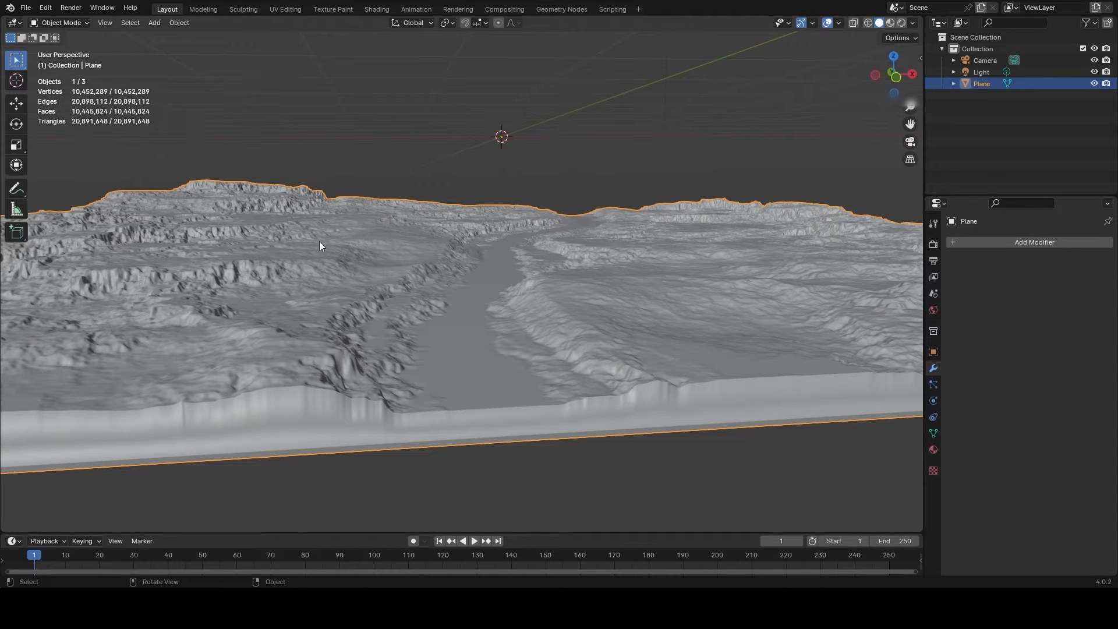
pyautogui.scroll(1, 349, 245)
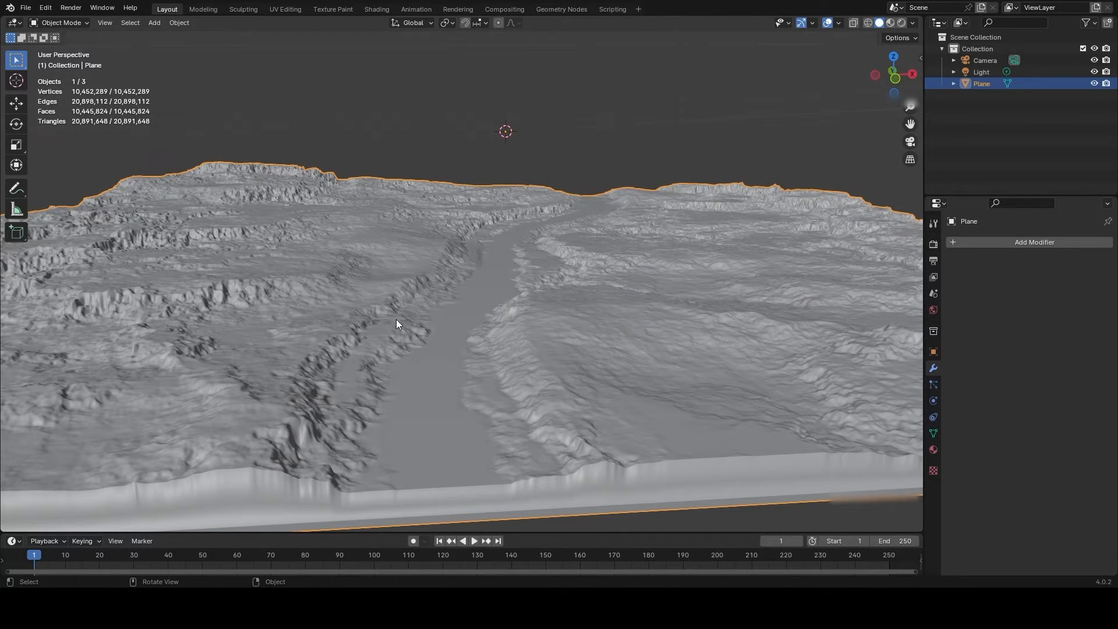
pyautogui.moveTo(416, 313); pyautogui.dragTo(536, 322, button='middle')
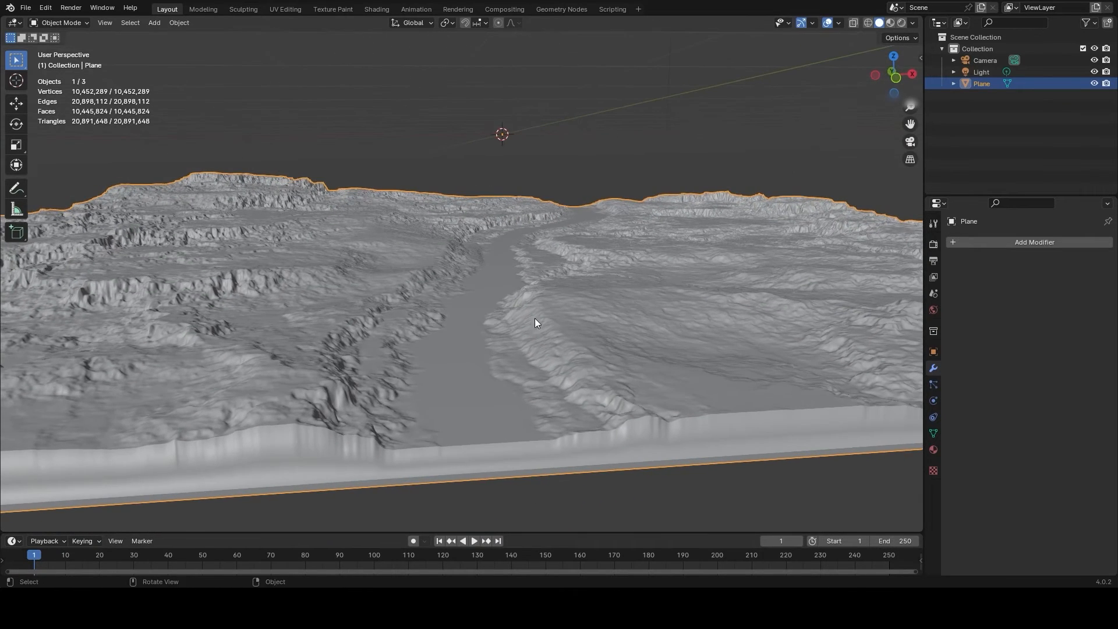
# - Add a Decimate modifier to the dense terrain mesh and set its collapse ratio to 0.075
pyautogui.click(974, 244)
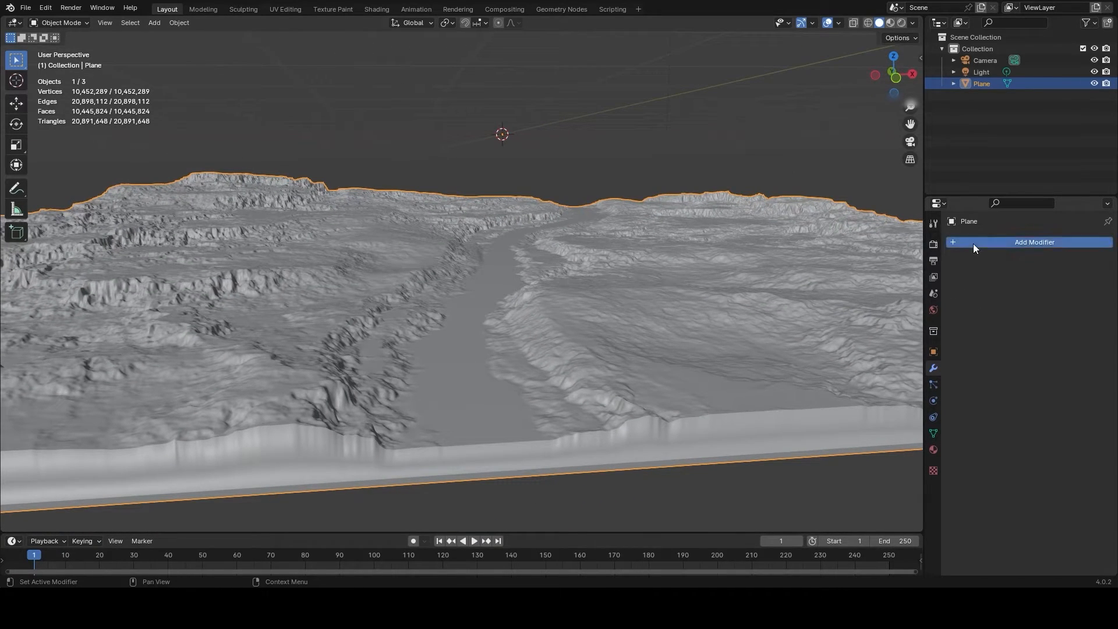
pyautogui.click(925, 245)
pyautogui.write('decim')
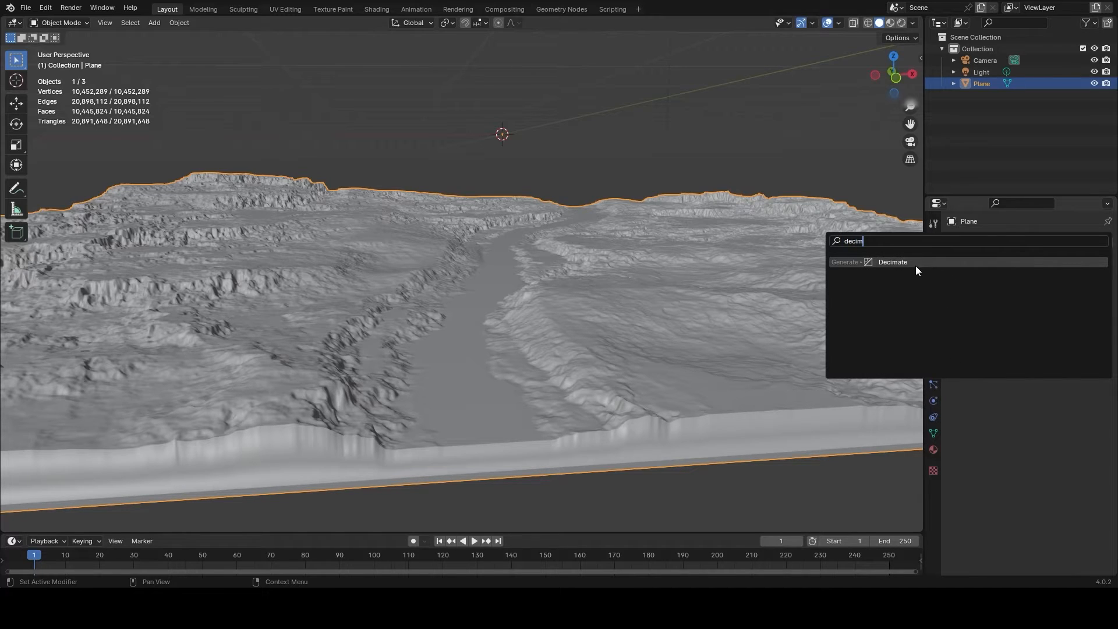
pyautogui.click(895, 261)
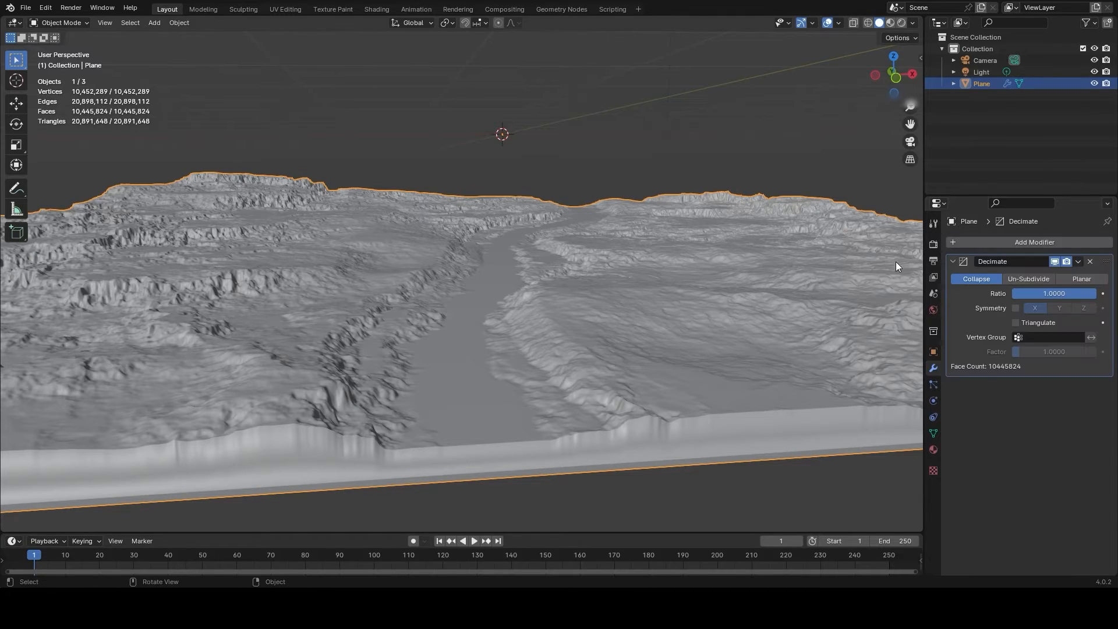
pyautogui.click(1052, 293)
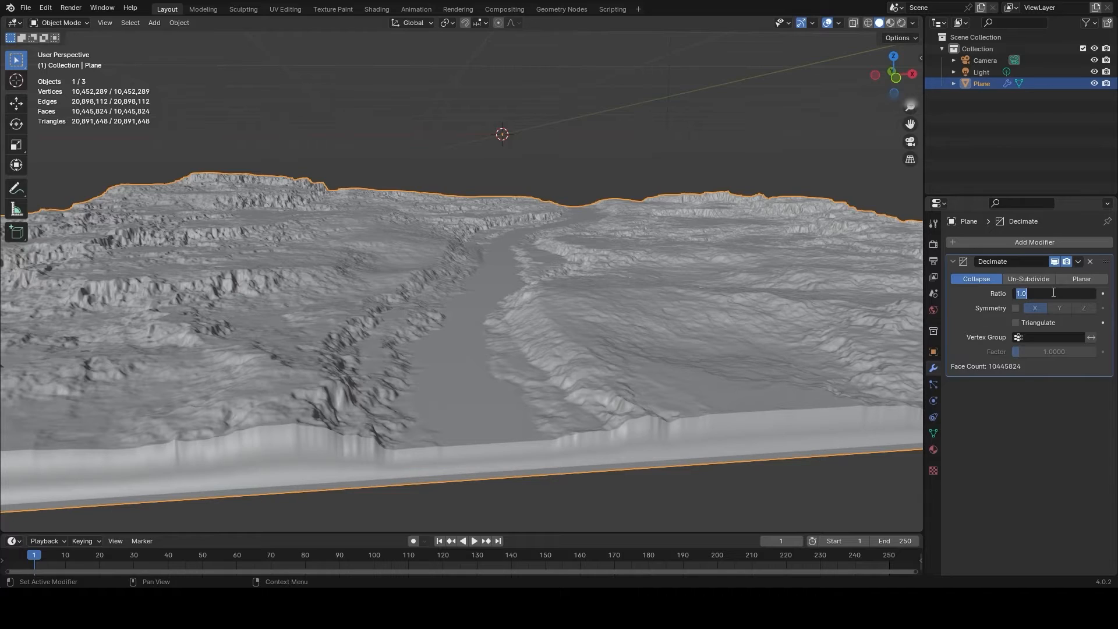
pyautogui.write('.7')
pyautogui.press('BackSpace')
pyautogui.write('075')
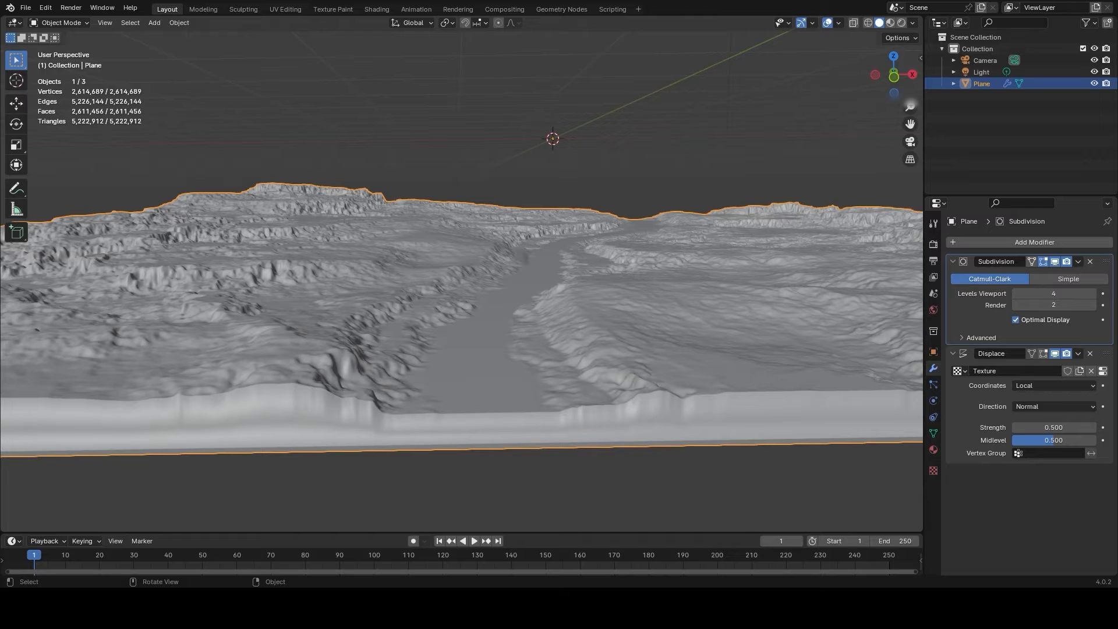
# - Convert the terrain plane with Subdivision viewport level 4 and displacement to a mesh
pyautogui.rightClick(478, 269)
pyautogui.moveTo(464, 308)
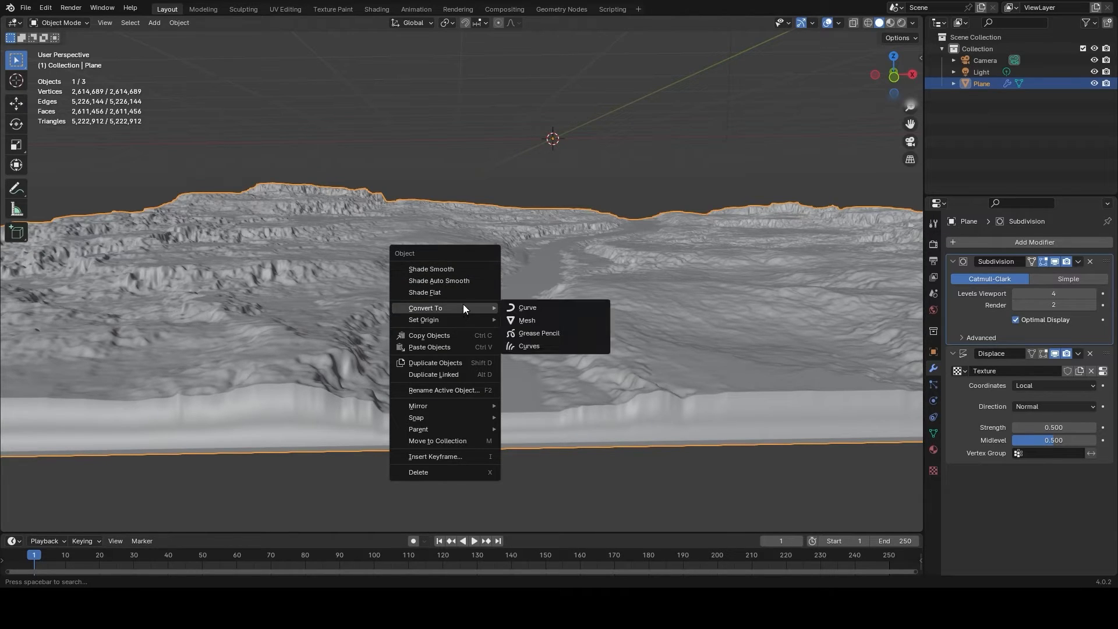
pyautogui.click(536, 320)
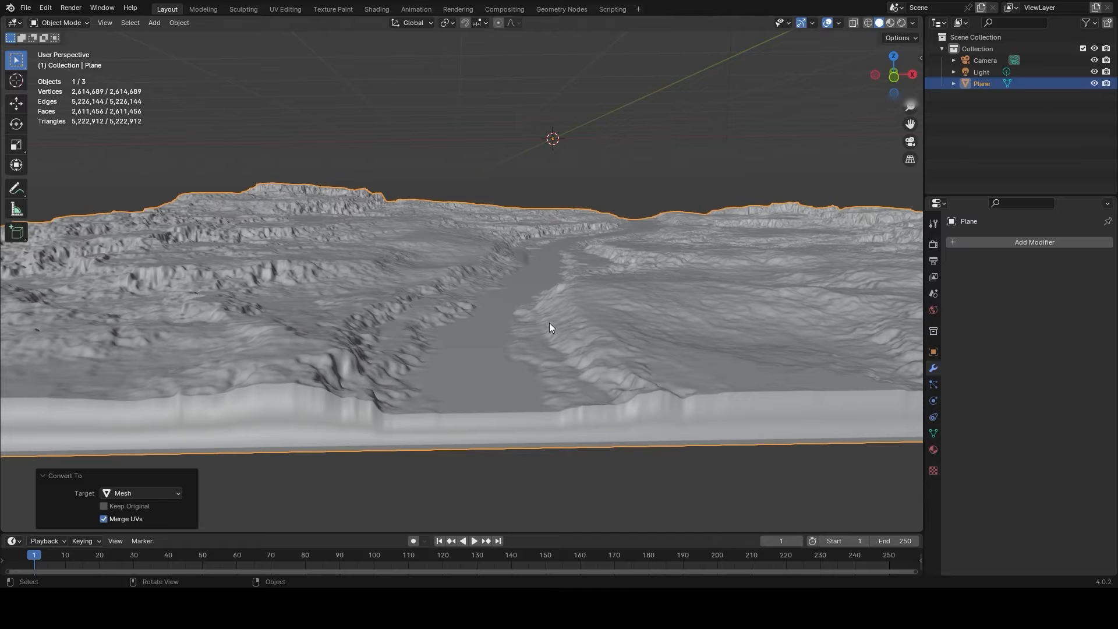
# - Add a Decimate modifier to the converted terrain mesh and set its collapse ratio to 0.1
pyautogui.click(993, 243)
pyautogui.click(956, 246)
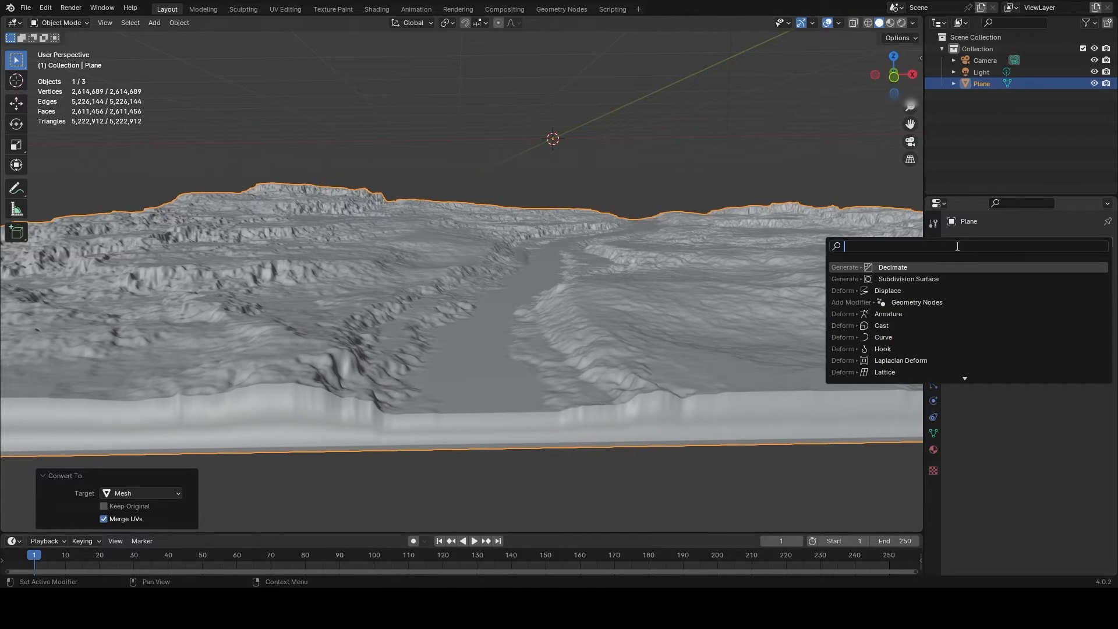
pyautogui.write('decip')
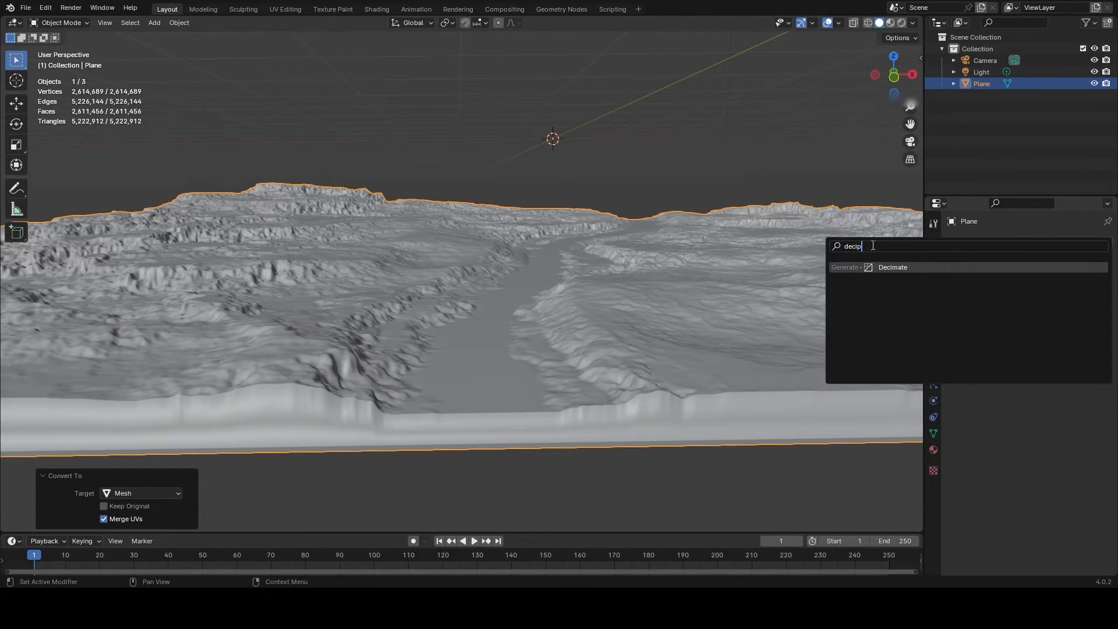
pyautogui.click(882, 267)
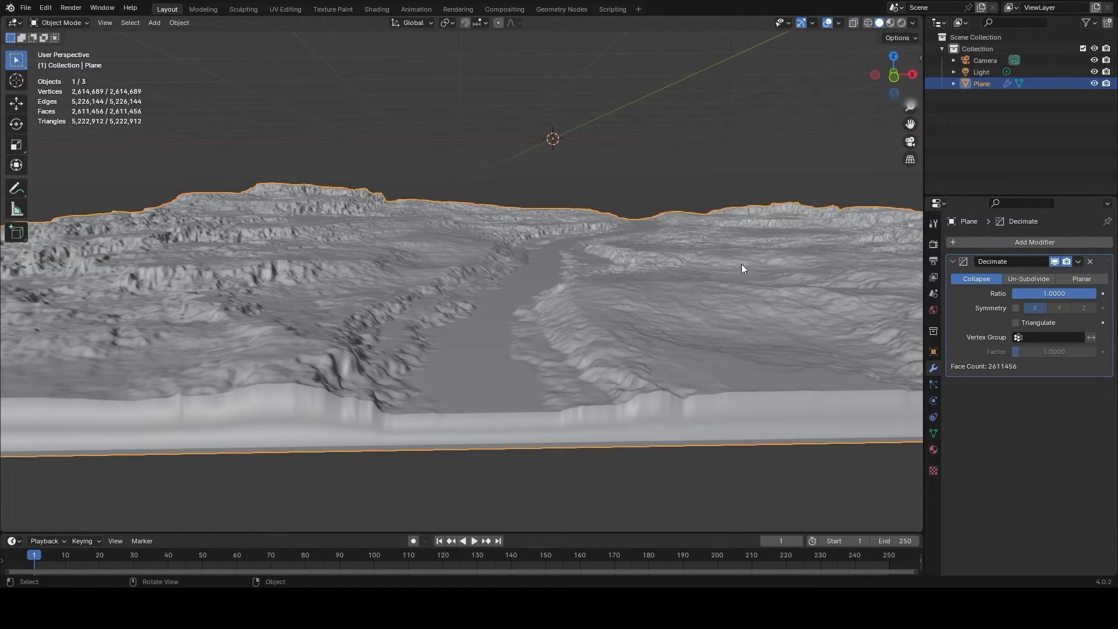
pyautogui.doubleClick(1043, 294)
pyautogui.write('.1')
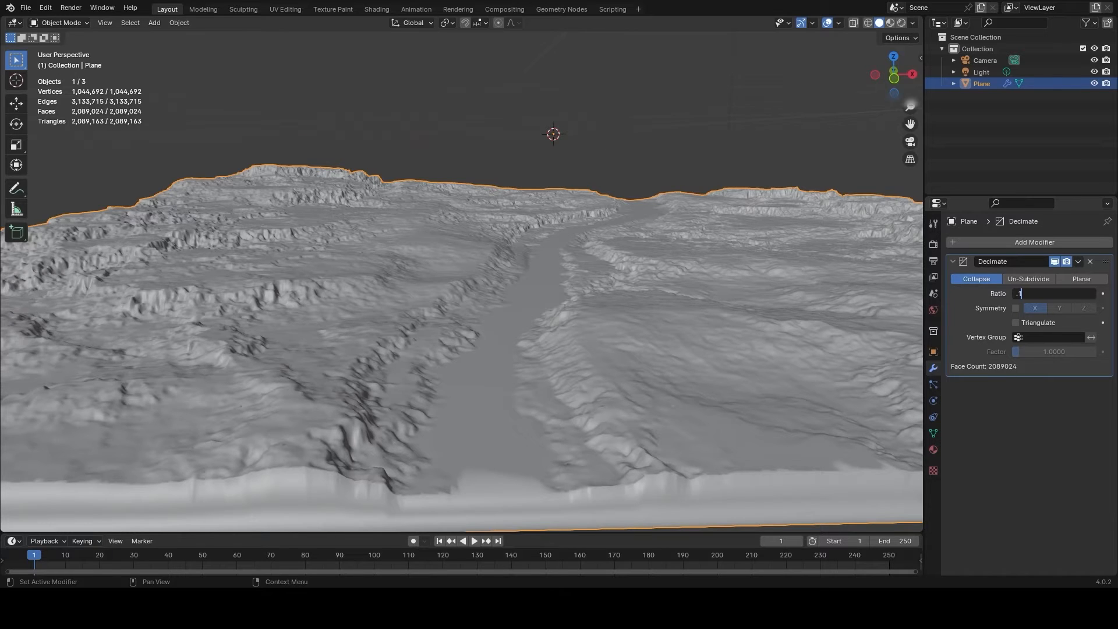
pyautogui.press('Return')
# - Examine the decimated terrain along the river valley to judge how much cliff and bank detail is retained
pyautogui.moveTo(527, 332); pyautogui.dragTo(763, 373, button='middle')
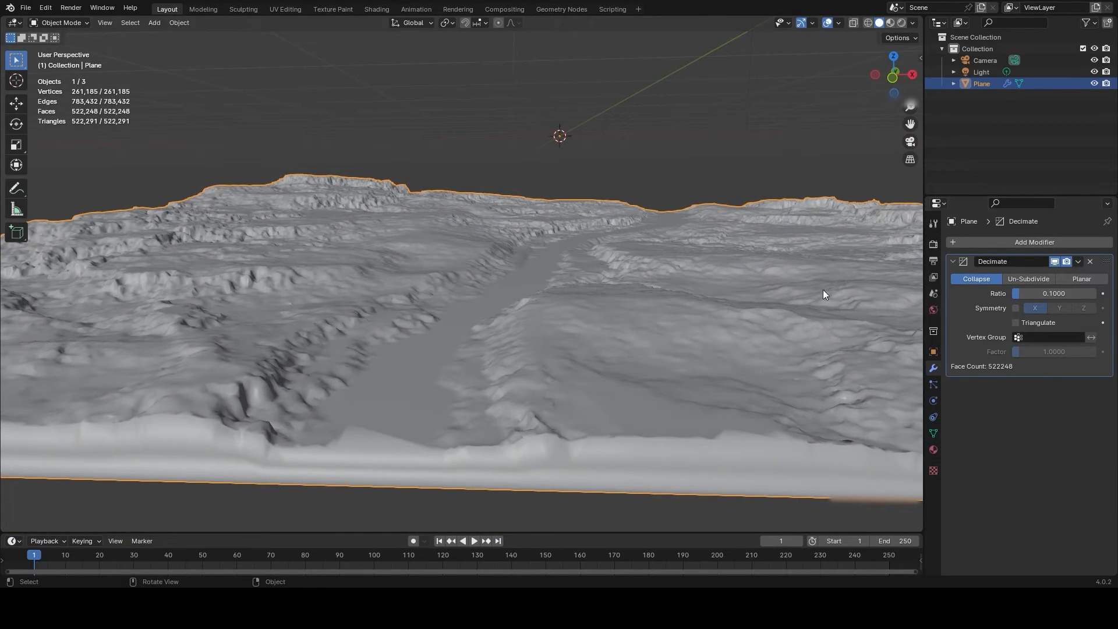
pyautogui.moveTo(522, 322); pyautogui.dragTo(490, 318, button='middle')
pyautogui.scroll(1, 385, 294)
pyautogui.scroll(-2, 484, 320)
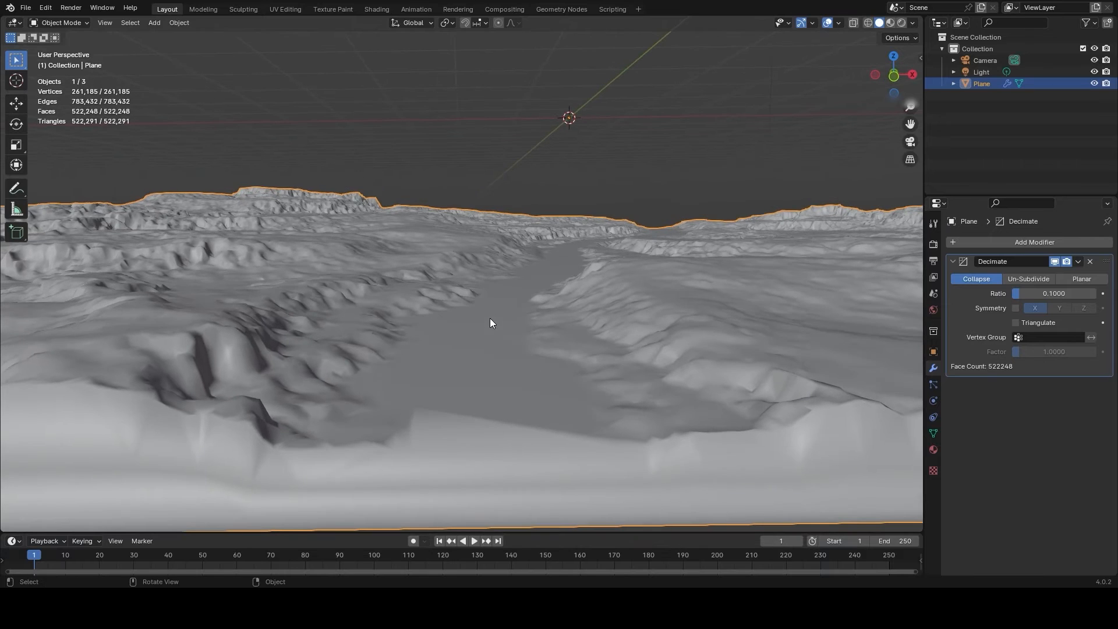
pyautogui.scroll(1, 347, 305)
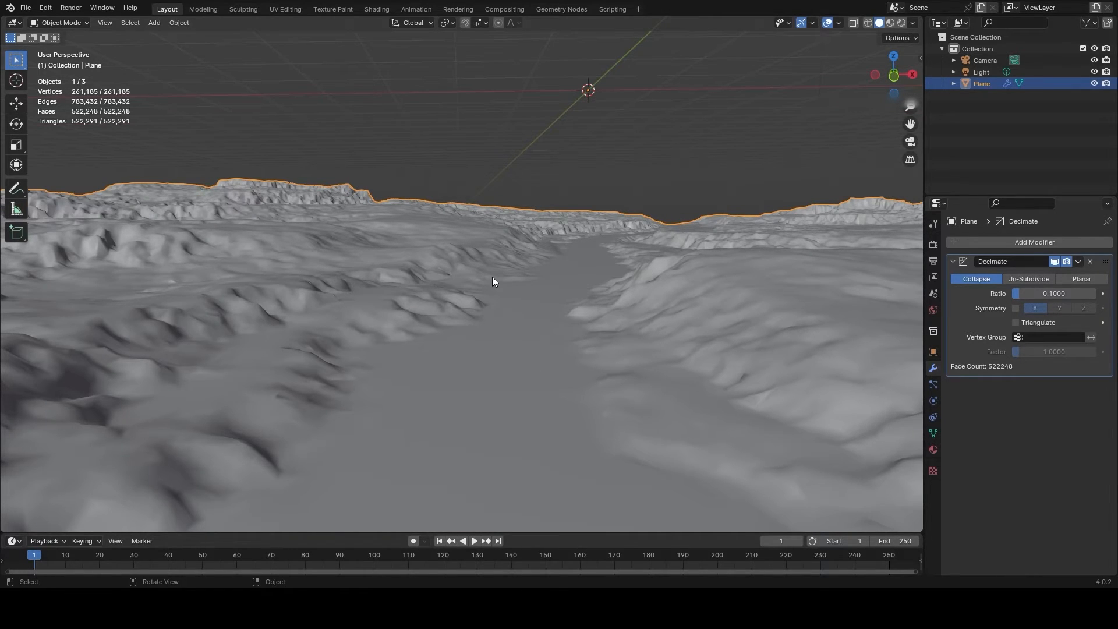
pyautogui.moveTo(492, 278)
pyautogui.mouseDown(button='middle')
pyautogui.moveTo(488, 301)
pyautogui.moveTo(490, 277)
pyautogui.mouseUp(button='middle')
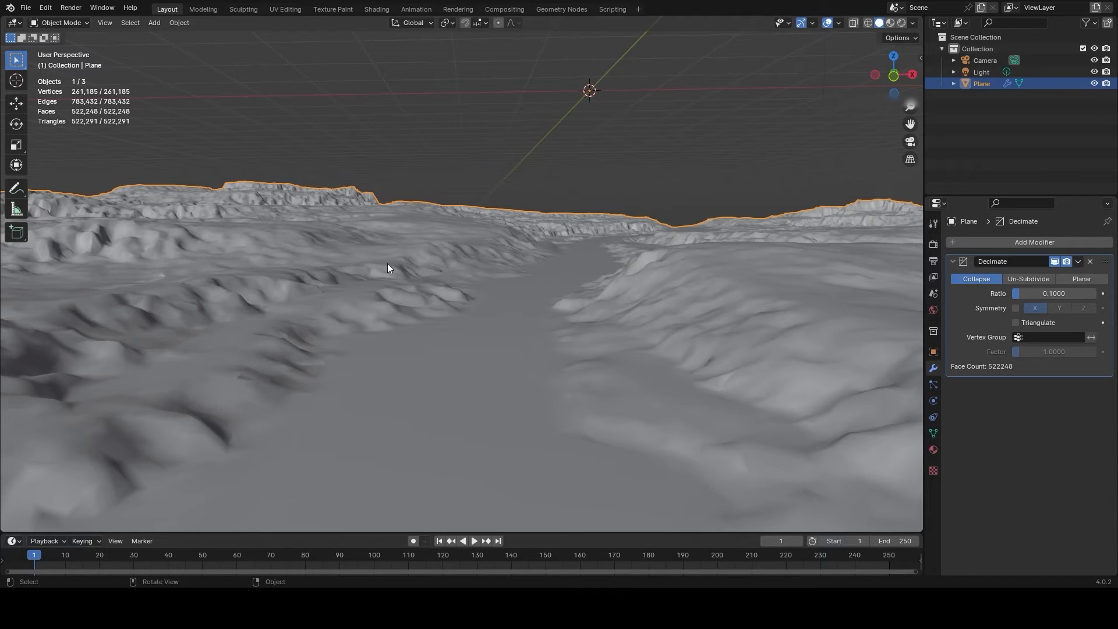
pyautogui.scroll(-1, 400, 267)
pyautogui.scroll(1, 400, 267)
pyautogui.moveTo(432, 296); pyautogui.dragTo(437, 295, button='middle')
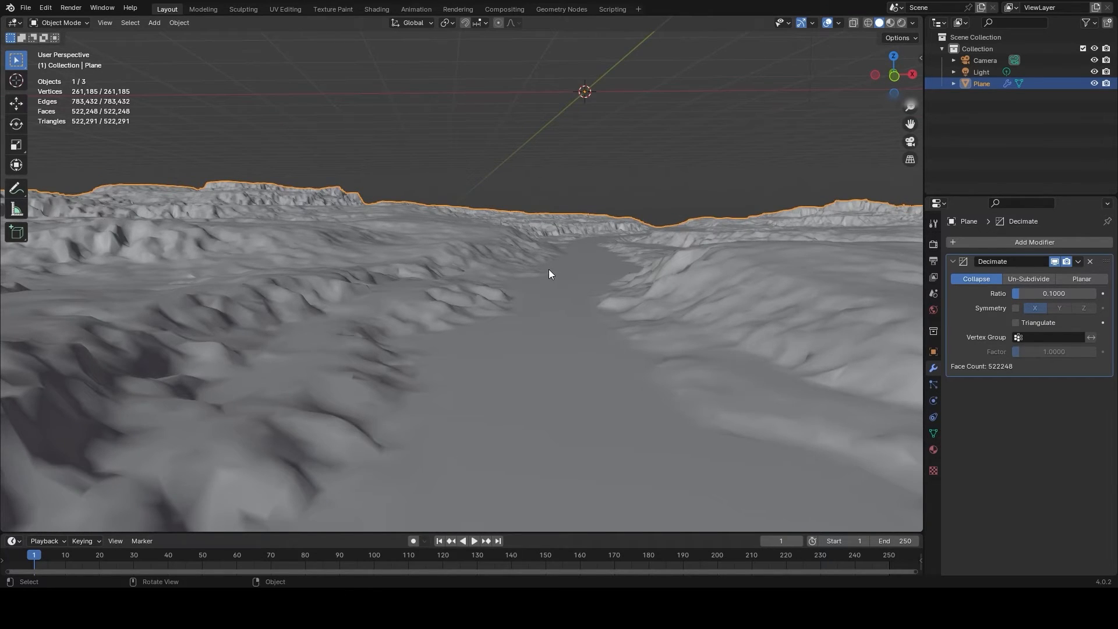
pyautogui.moveTo(549, 270); pyautogui.dragTo(546, 270, button='middle')
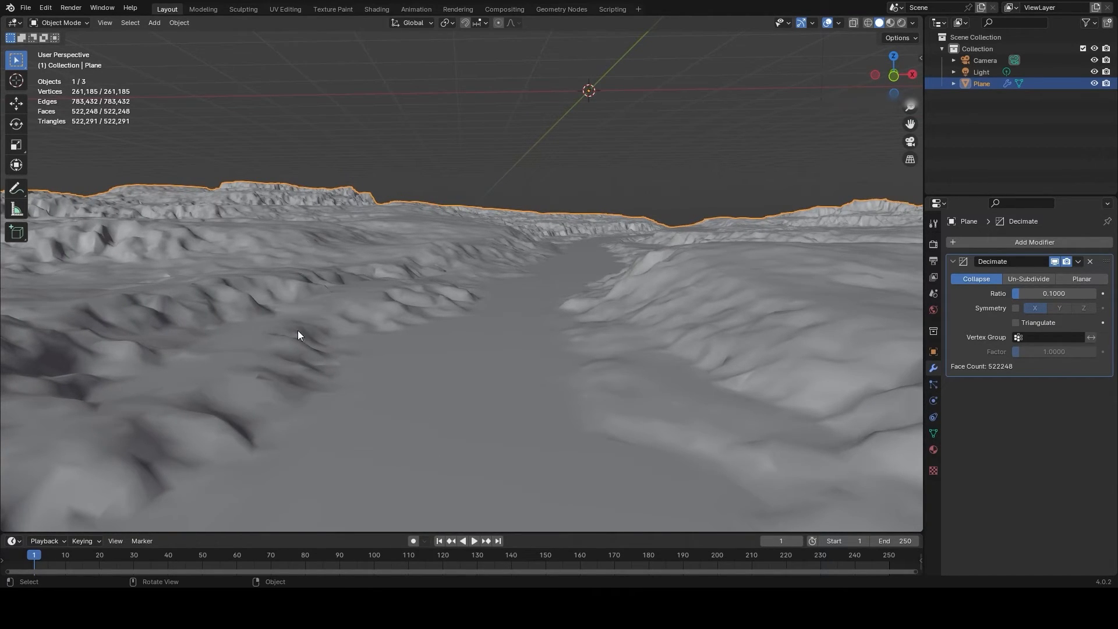
pyautogui.moveTo(479, 273); pyautogui.dragTo(354, 251, button='middle')
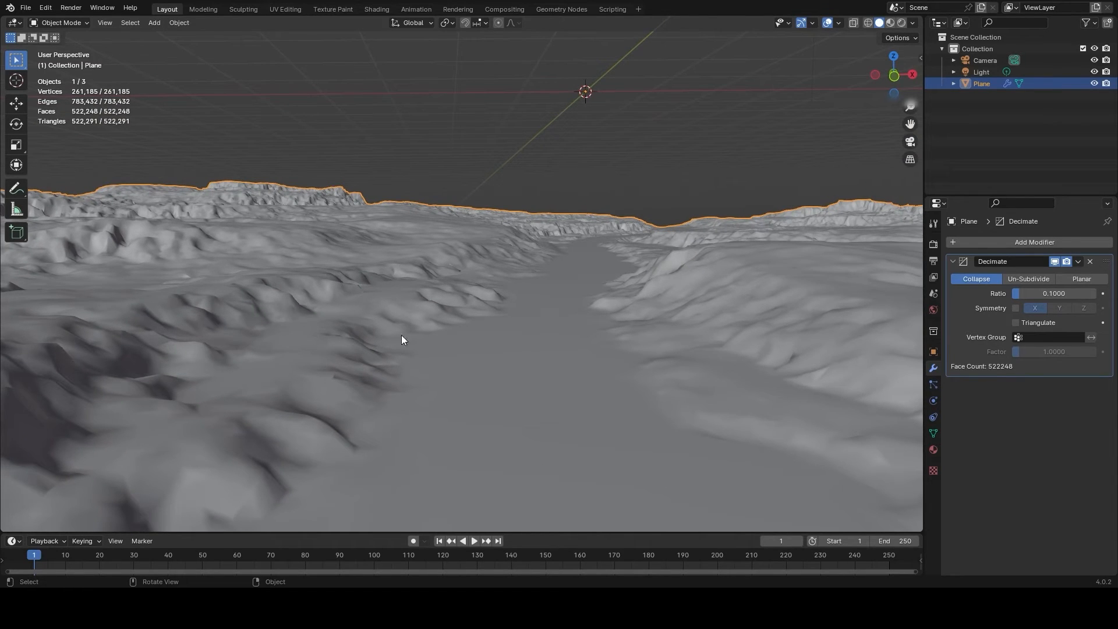
# - Convert the terrain with its 0.1-ratio Decimate modifier to a mesh and apply smooth shading to it
pyautogui.moveTo(452, 324); pyautogui.dragTo(454, 327, button='middle')
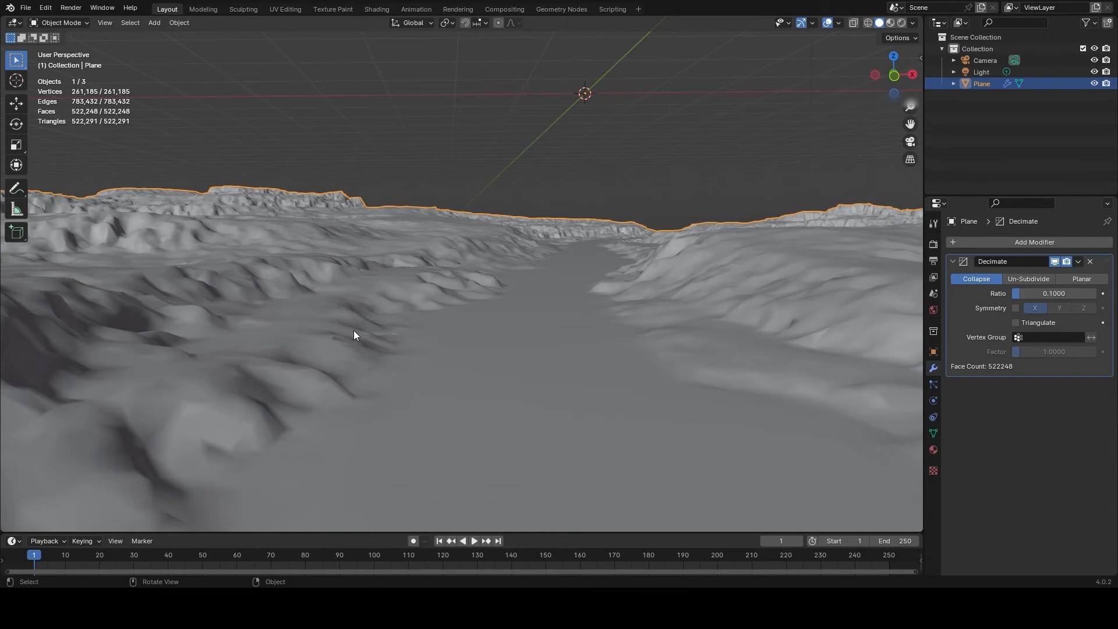
pyautogui.moveTo(502, 347); pyautogui.dragTo(502, 347, button='middle')
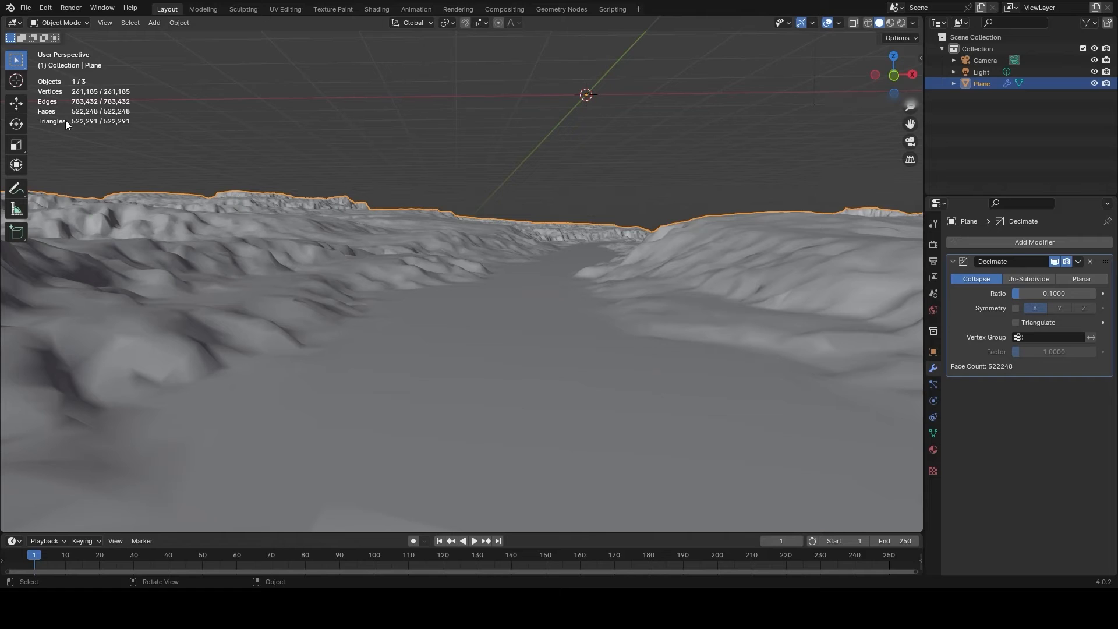
pyautogui.moveTo(473, 289); pyautogui.dragTo(483, 297, button='middle')
pyautogui.rightClick(483, 297)
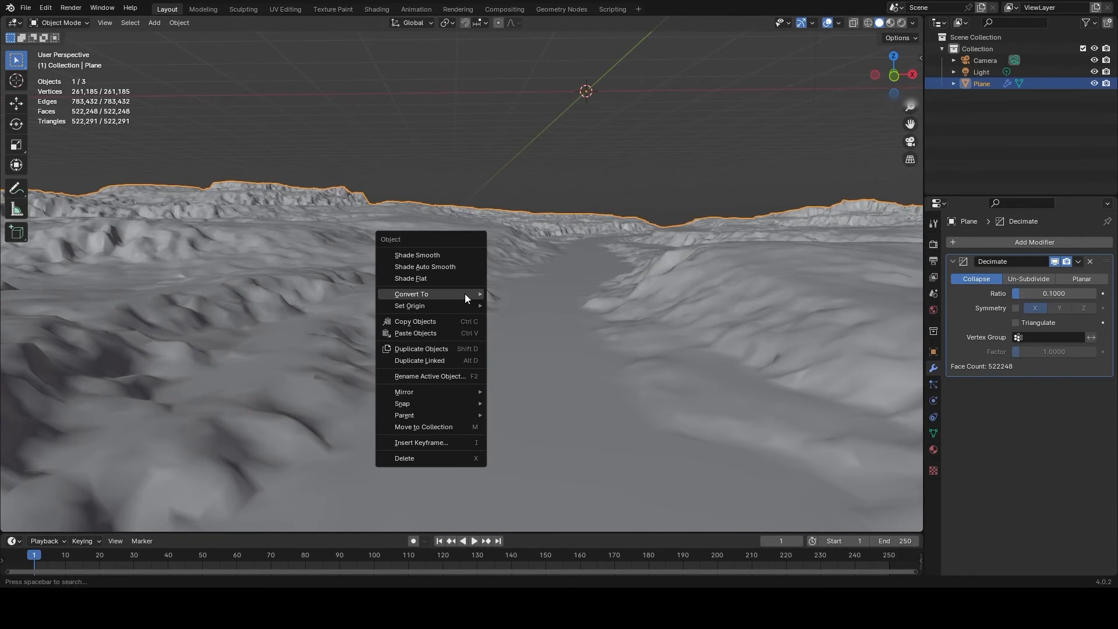
pyautogui.moveTo(464, 294)
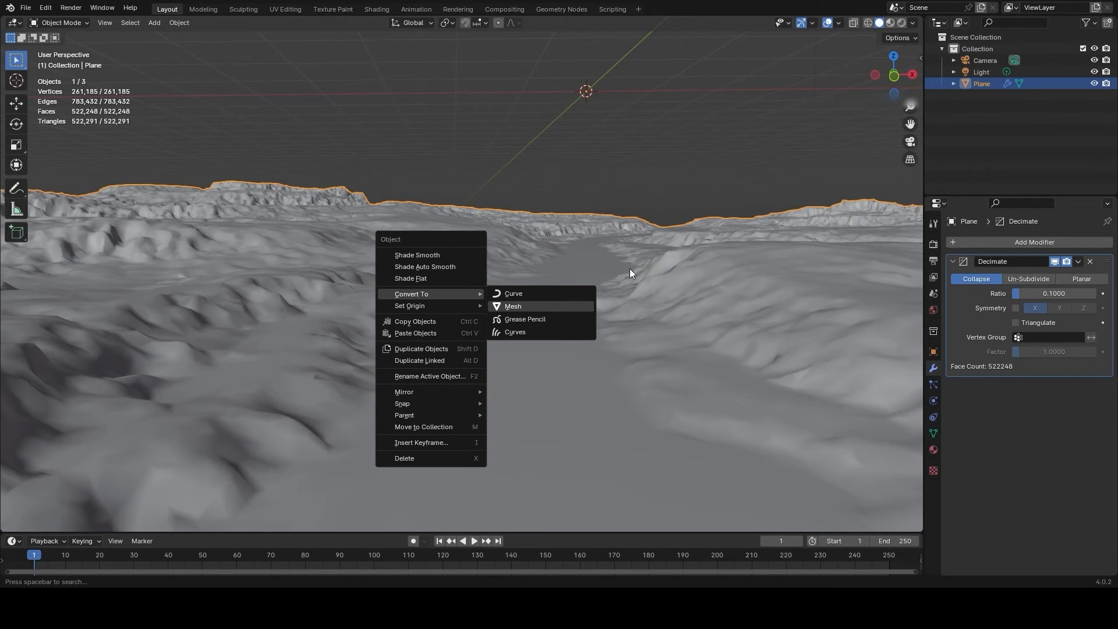
pyautogui.press('Return')
pyautogui.rightClick(432, 275)
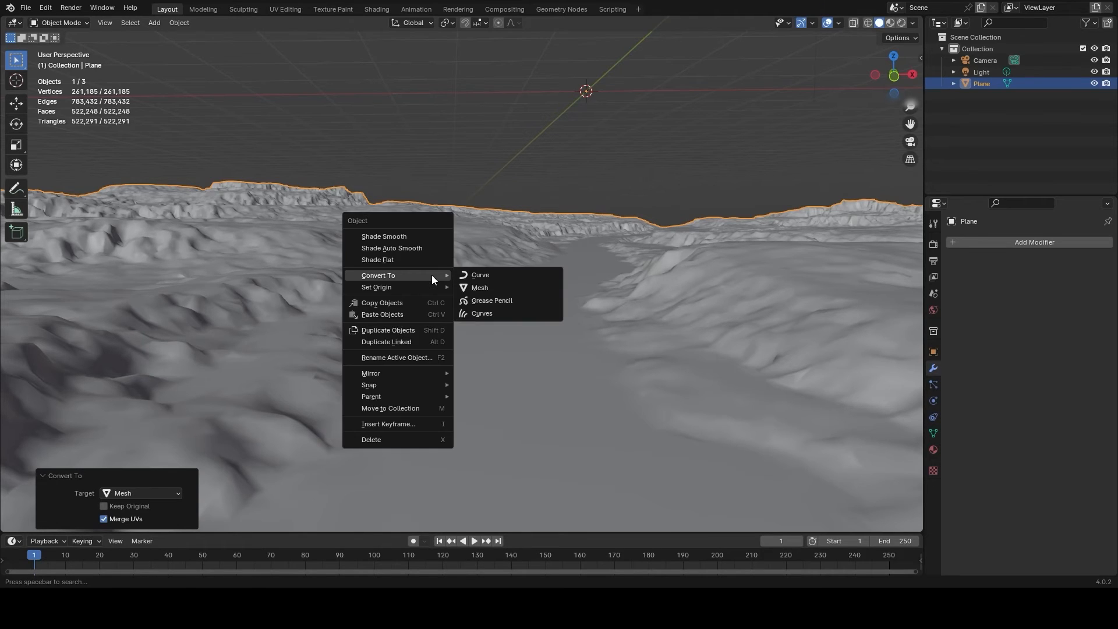
pyautogui.click(384, 237)
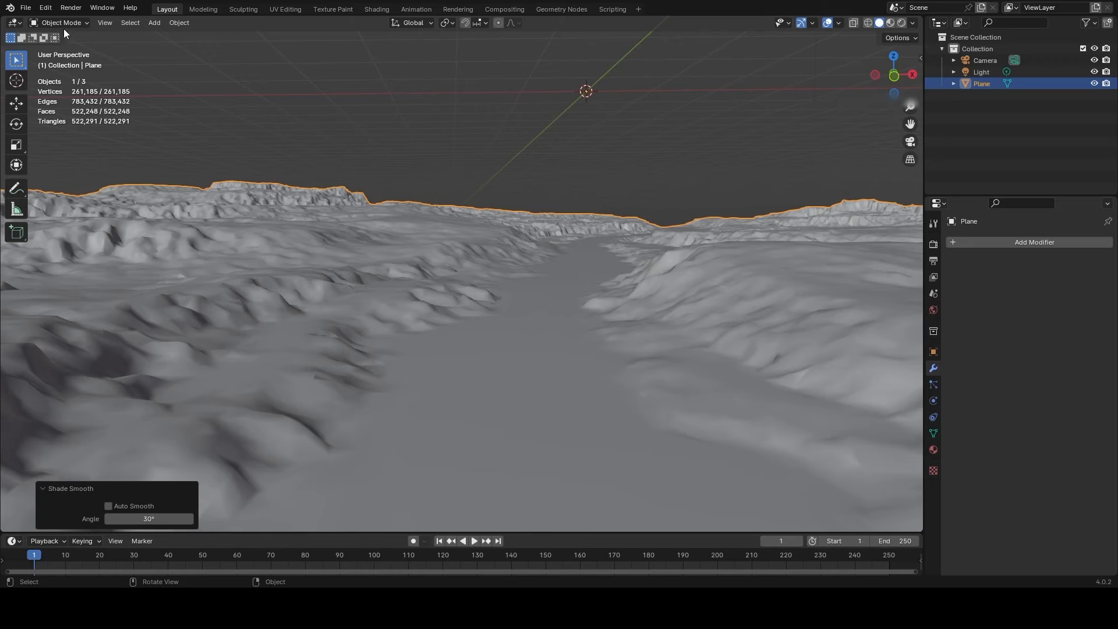
# - Save the scene file heightmap_postbake.blend and start an FBX export of the terrain
pyautogui.click(25, 8)
pyautogui.hotkey('ctrl', 's')
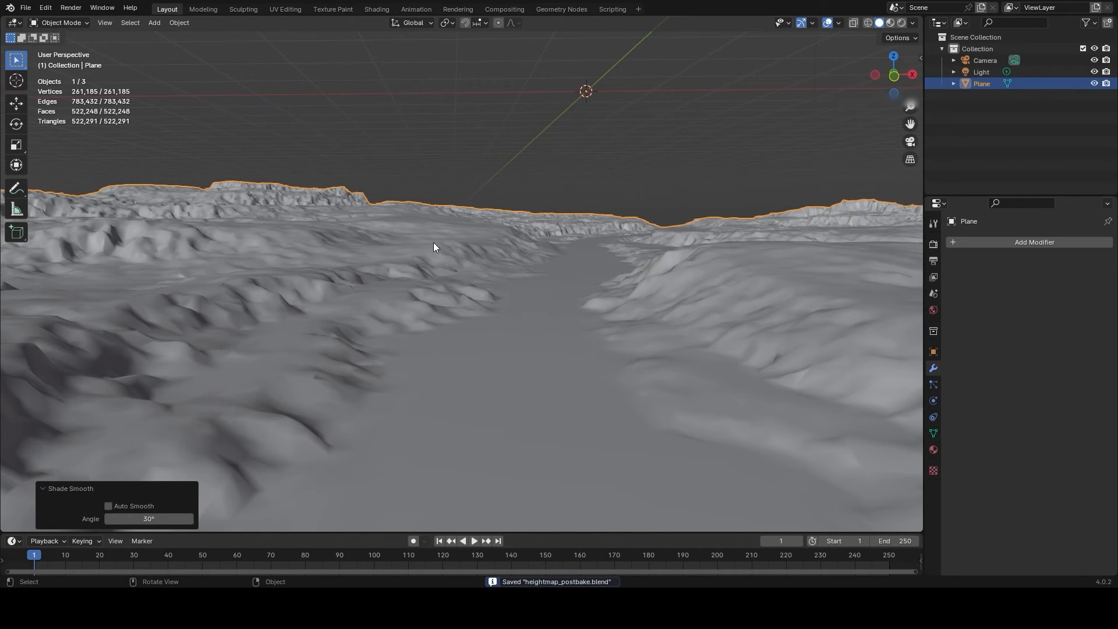
pyautogui.click(25, 9)
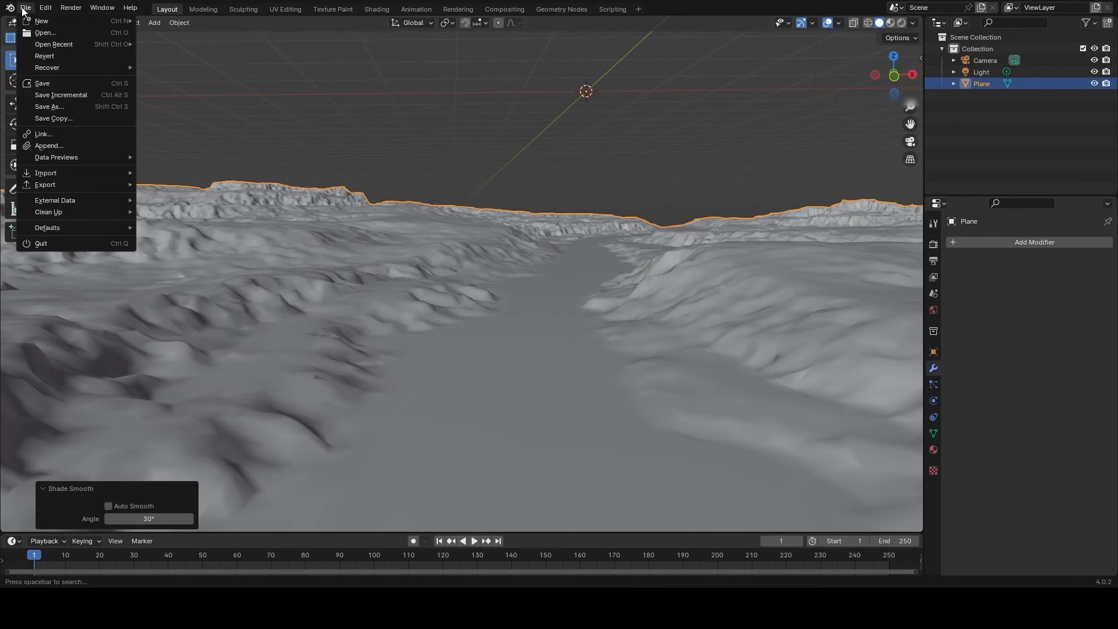
pyautogui.moveTo(64, 187)
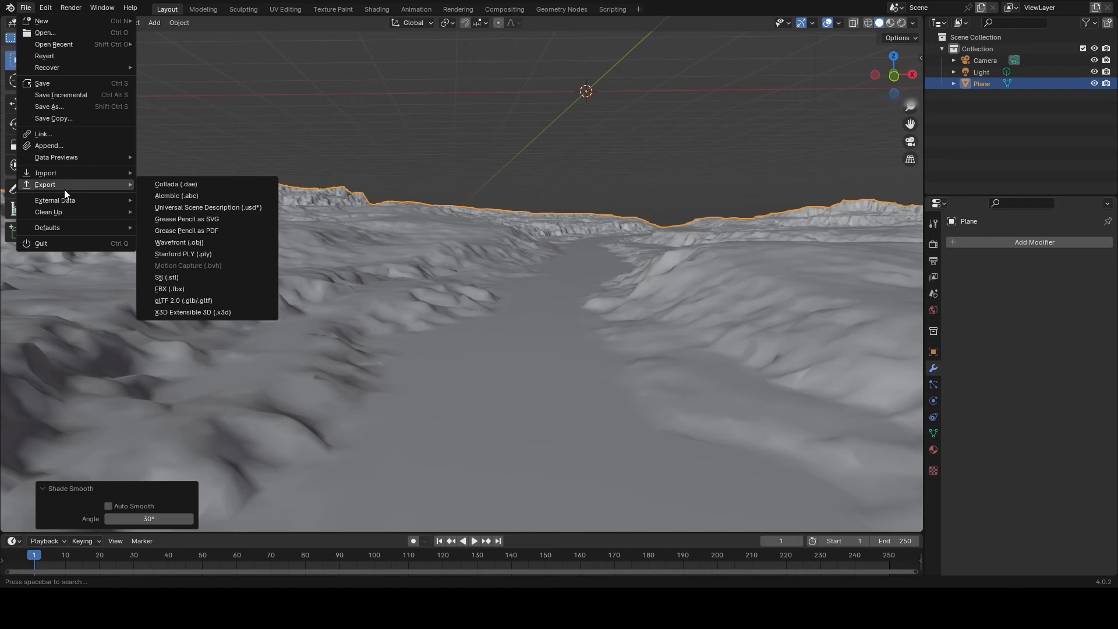
pyautogui.click(194, 288)
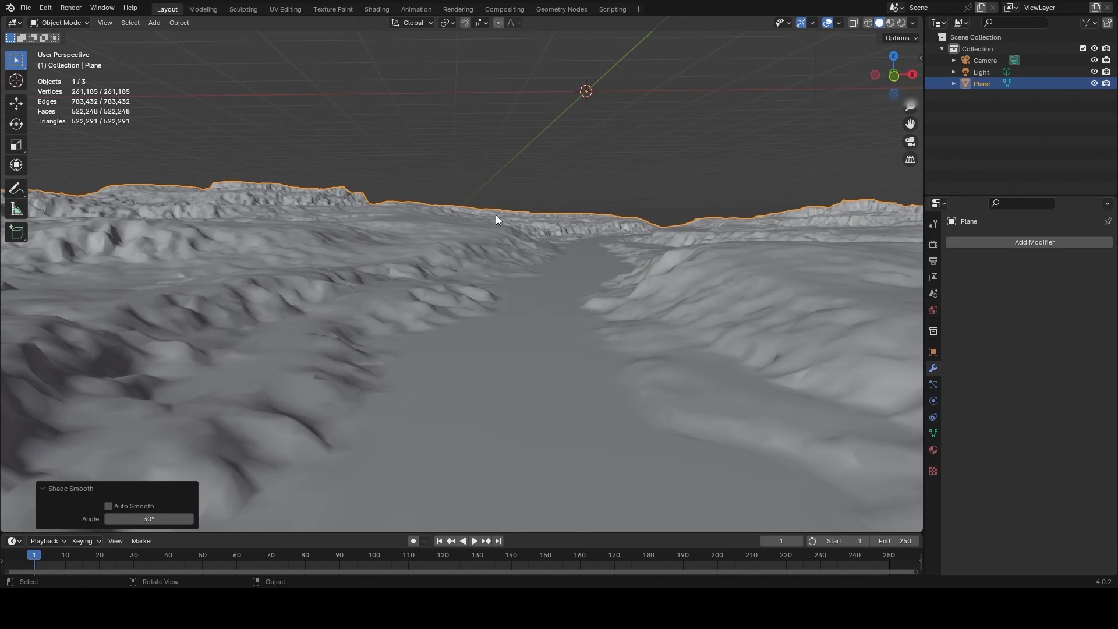
# - Examine the terrain's overall relief and river valley together with the plane's object transform and scale values
pyautogui.scroll(-1, 539, 241)
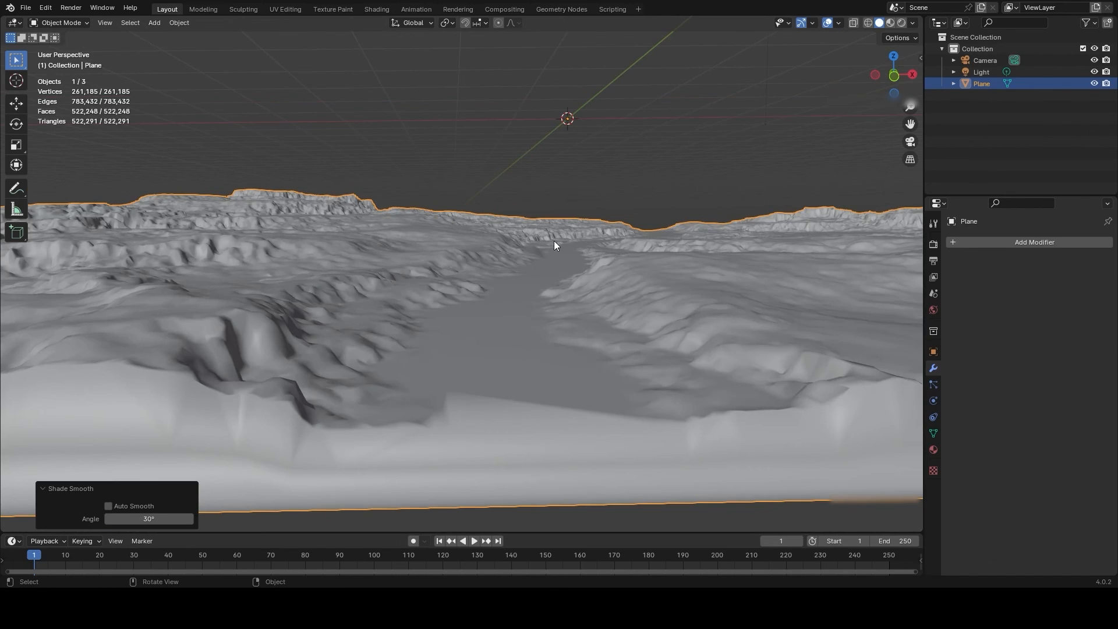
pyautogui.scroll(1, 562, 239)
pyautogui.moveTo(607, 226); pyautogui.dragTo(857, 275, button='middle')
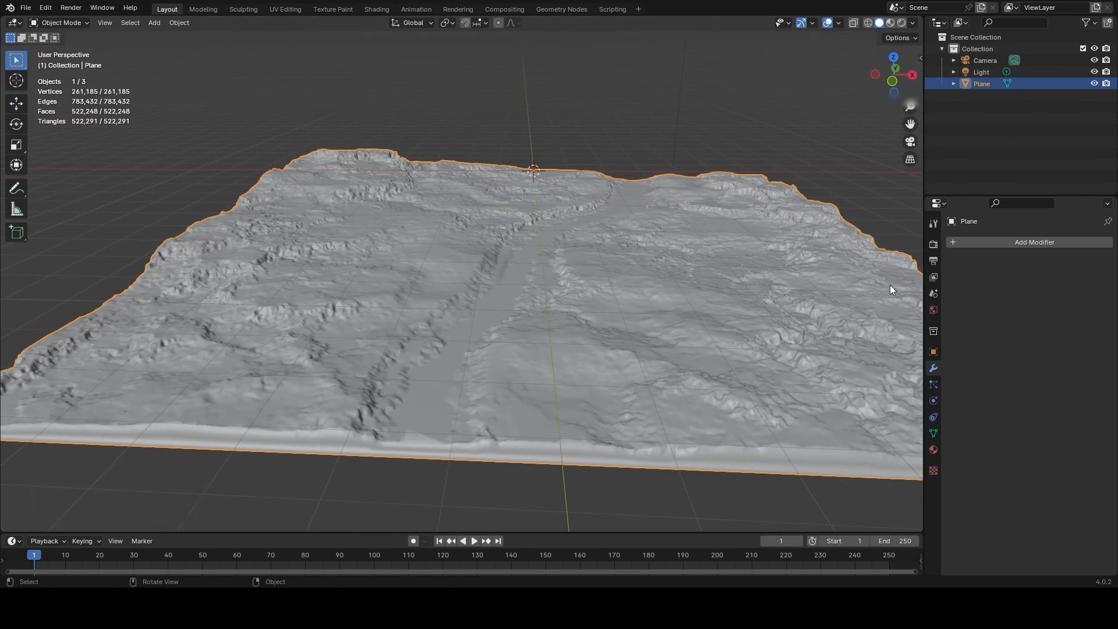
pyautogui.click(933, 351)
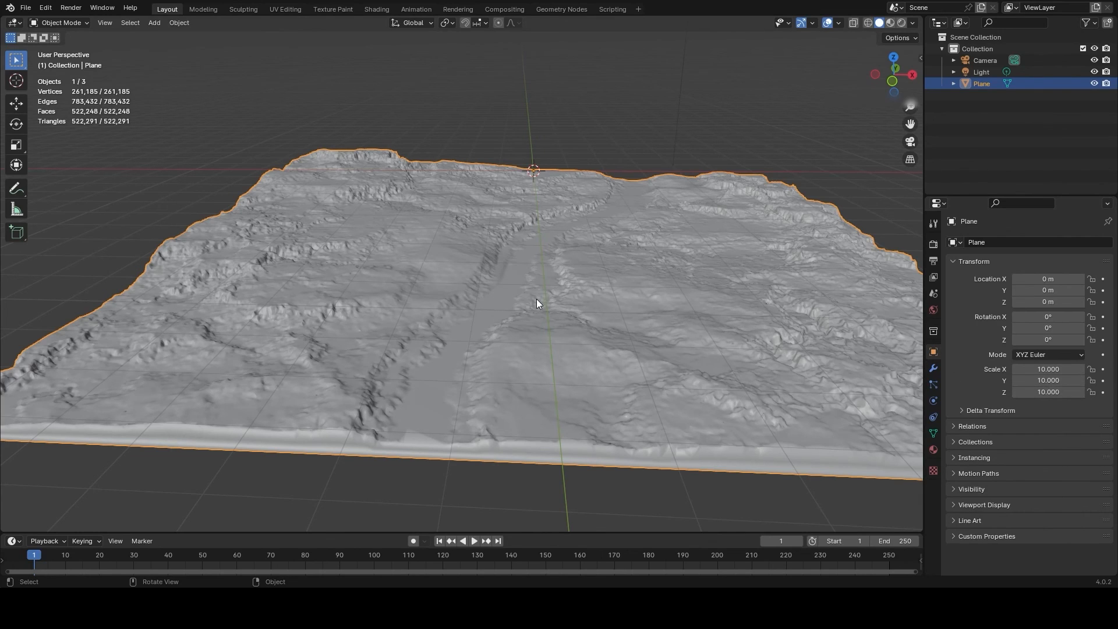
pyautogui.scroll(-4, 604, 288)
pyautogui.scroll(2, 604, 288)
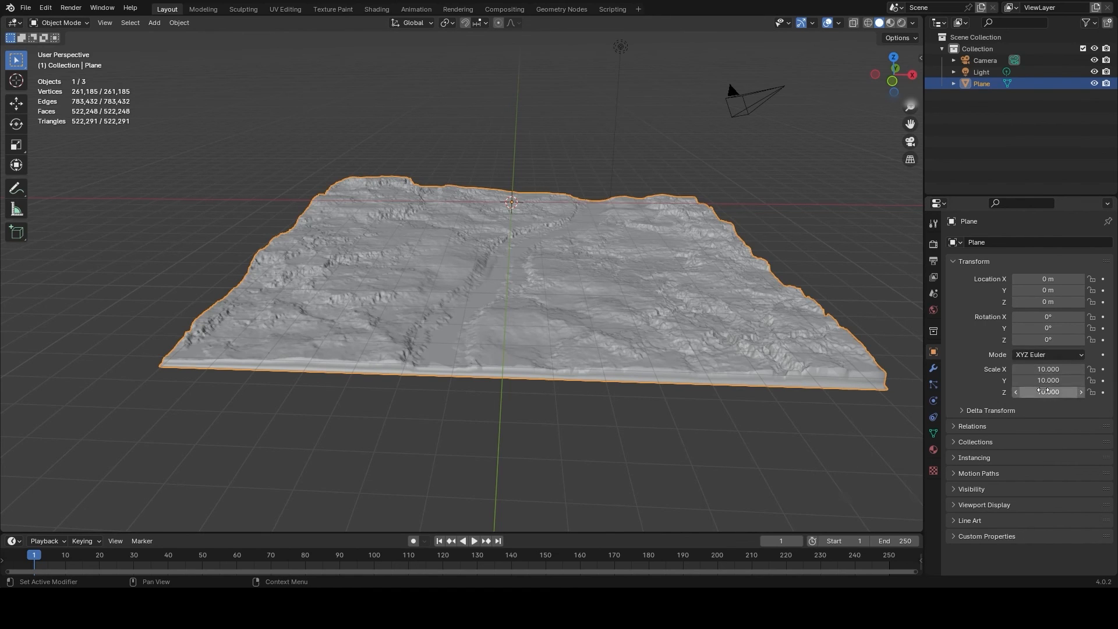
pyautogui.scroll(-4, 585, 312)
pyautogui.scroll(2, 505, 274)
pyautogui.scroll(5, 505, 275)
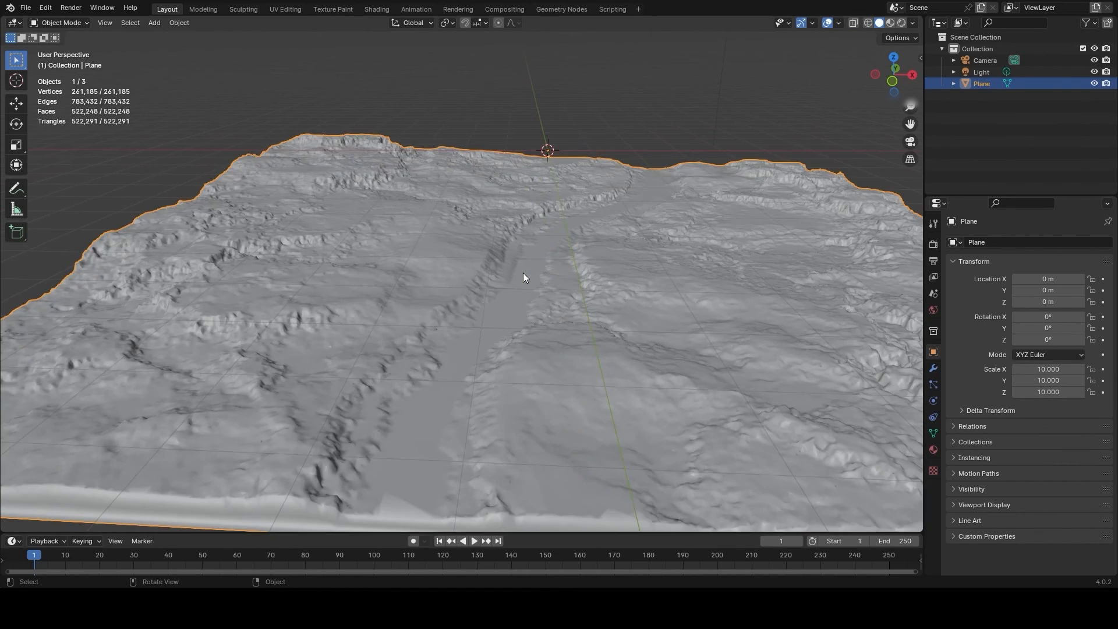
pyautogui.moveTo(523, 273); pyautogui.dragTo(500, 332, button='middle')
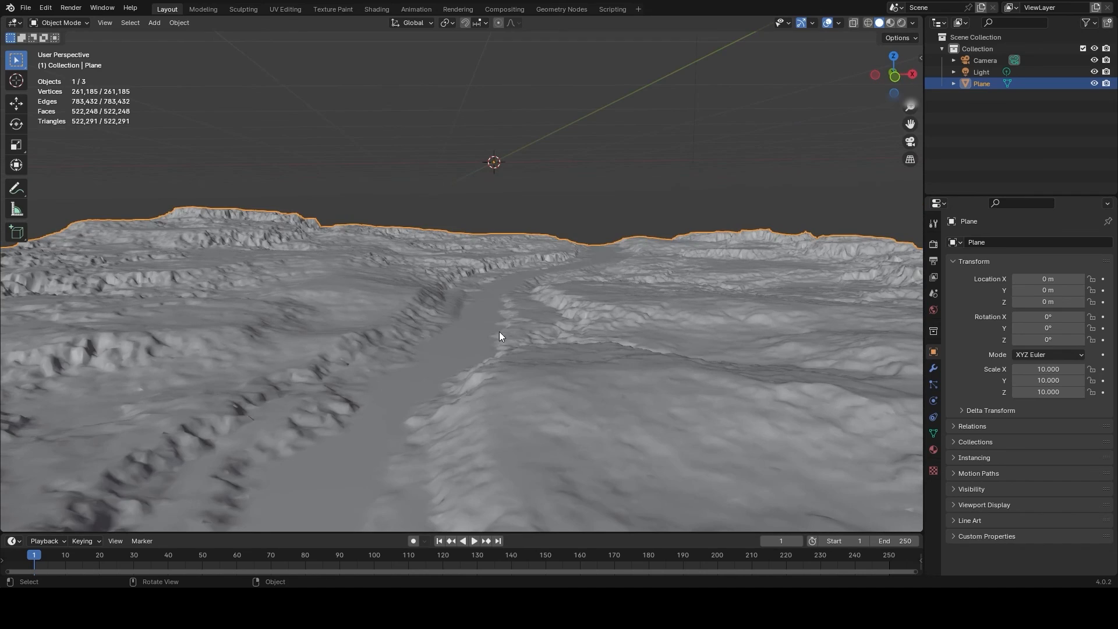